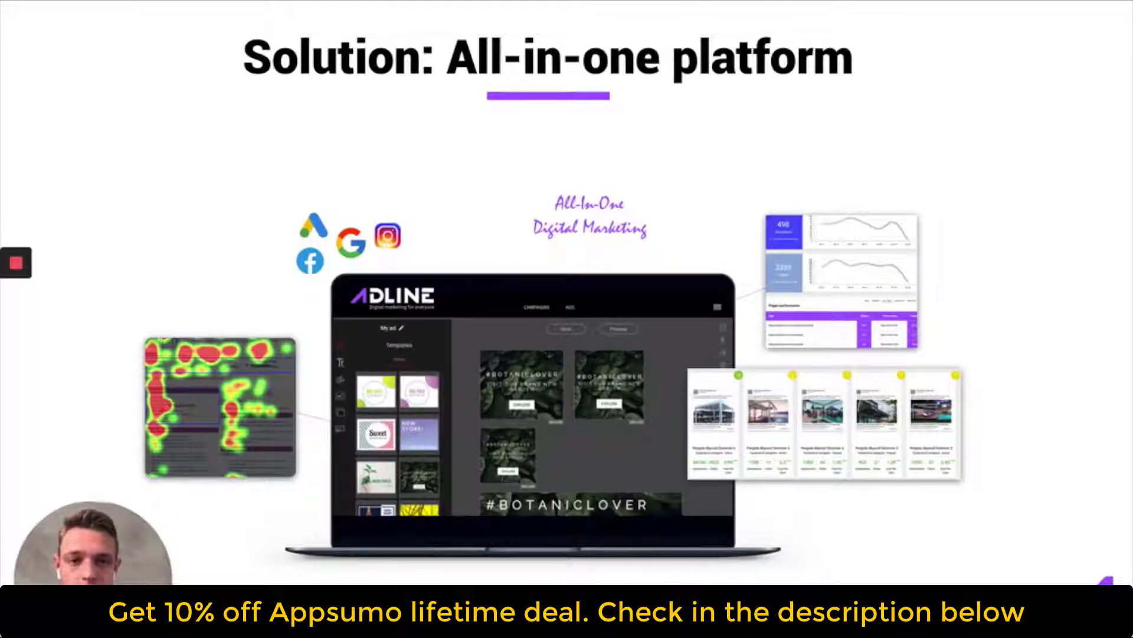
key(Right)
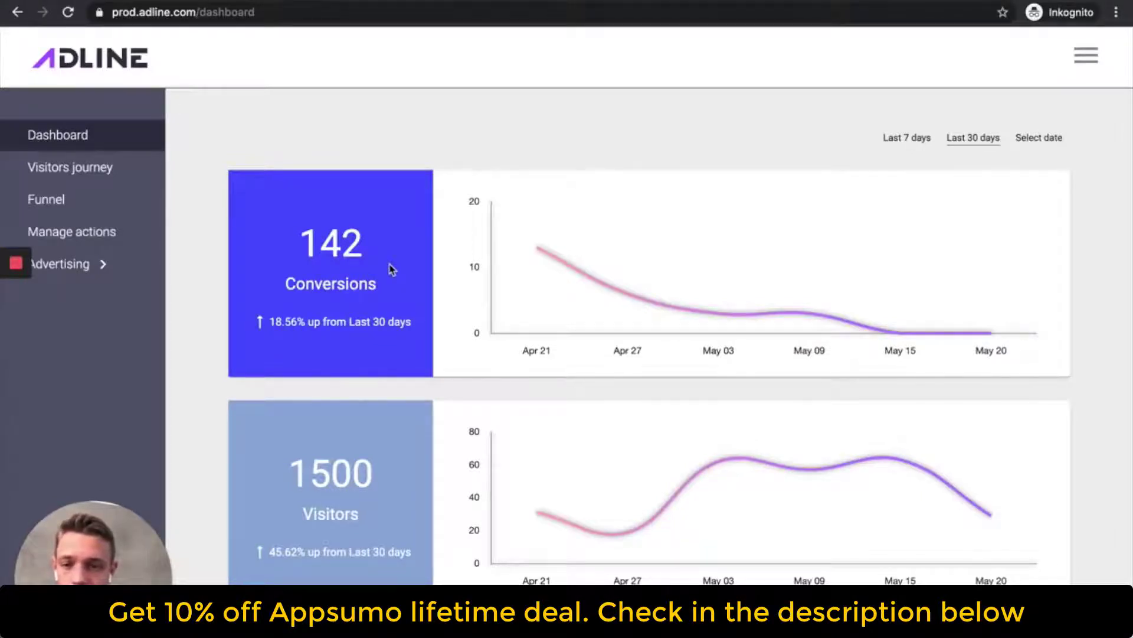
Review the dashboard's conversions and visitors charts, pages performance, and conversions per channel and per device for the last 30 days.
scroll(390, 269, down, 3)
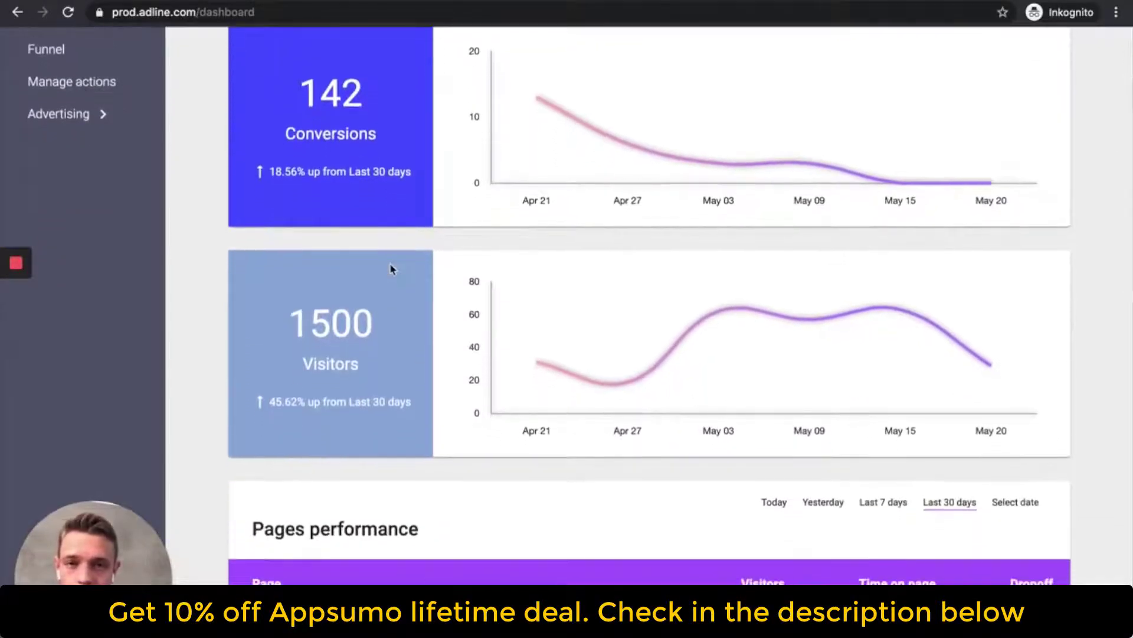
scroll(390, 270, down, 5)
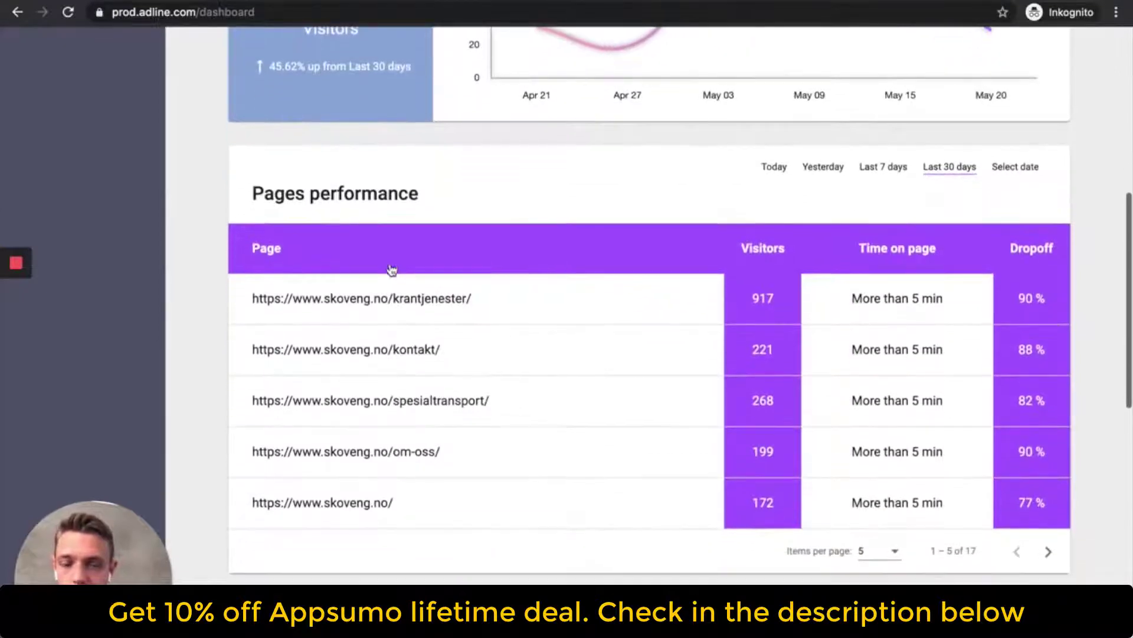
scroll(470, 228, down, 6)
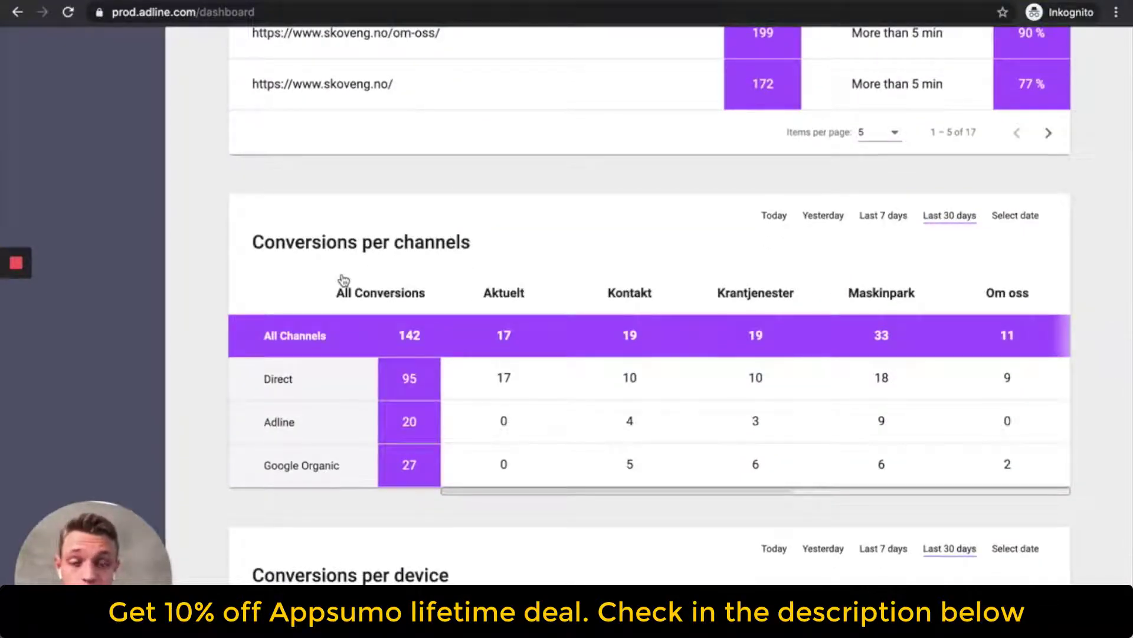
scroll(344, 280, down, 5)
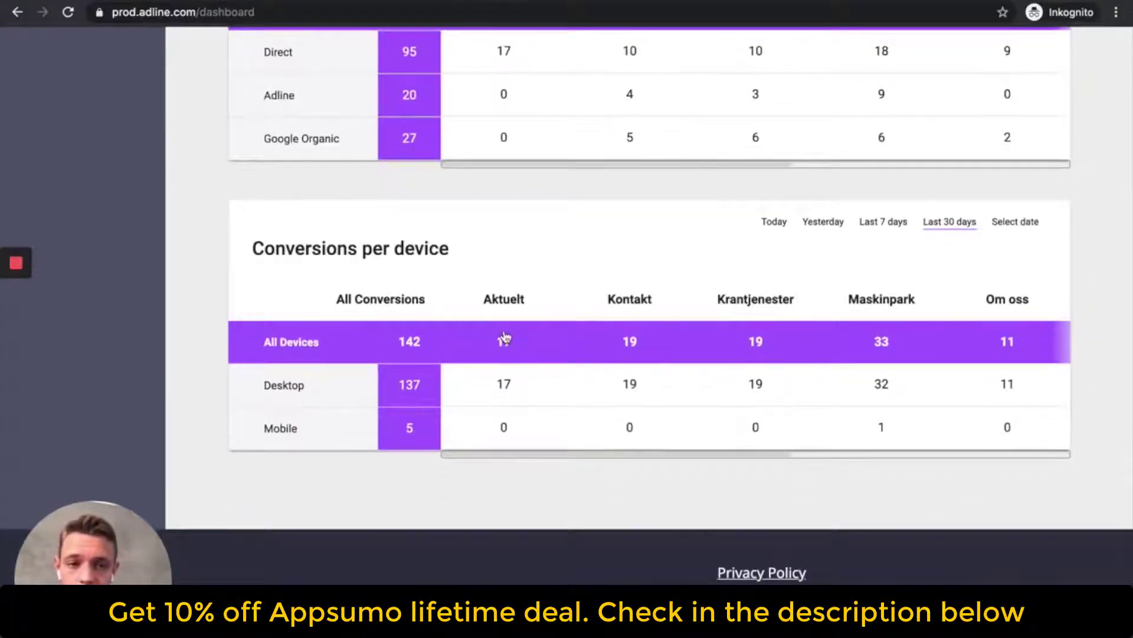
scroll(473, 311, up, 15)
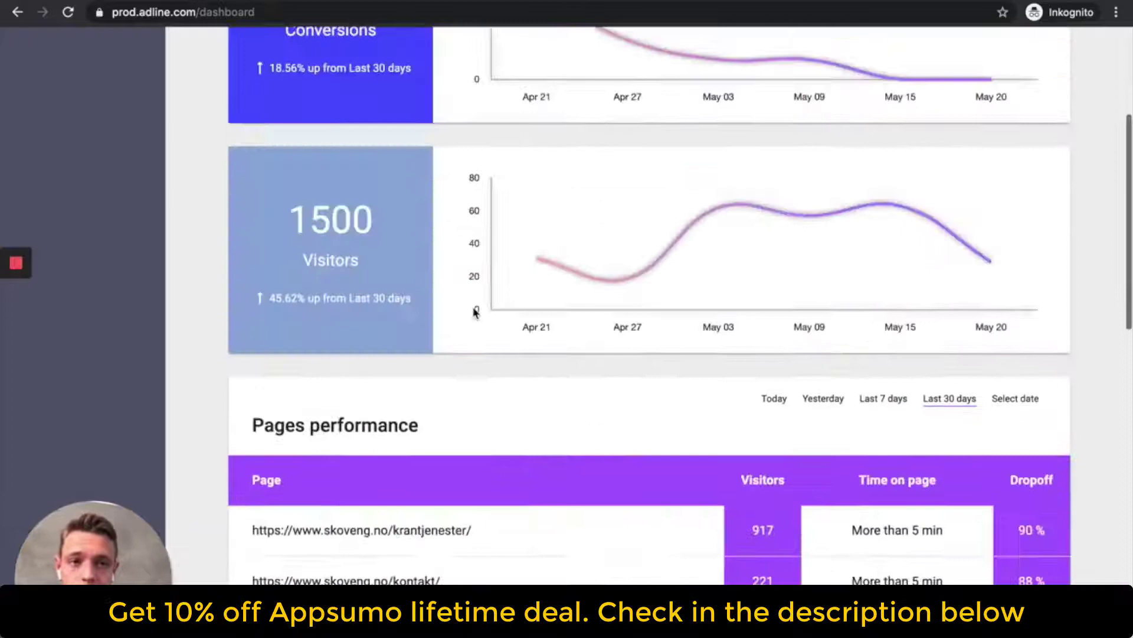
Open the visitors journey overview and inspect the page-by-page journey of the second visitor listed.
click(90, 168)
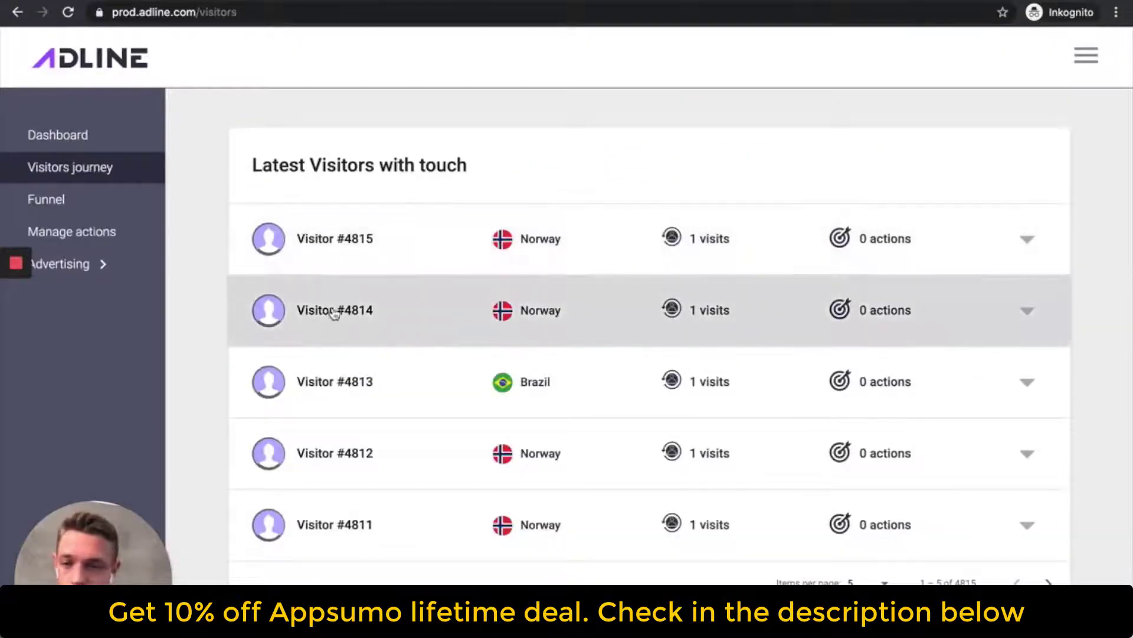
click(430, 324)
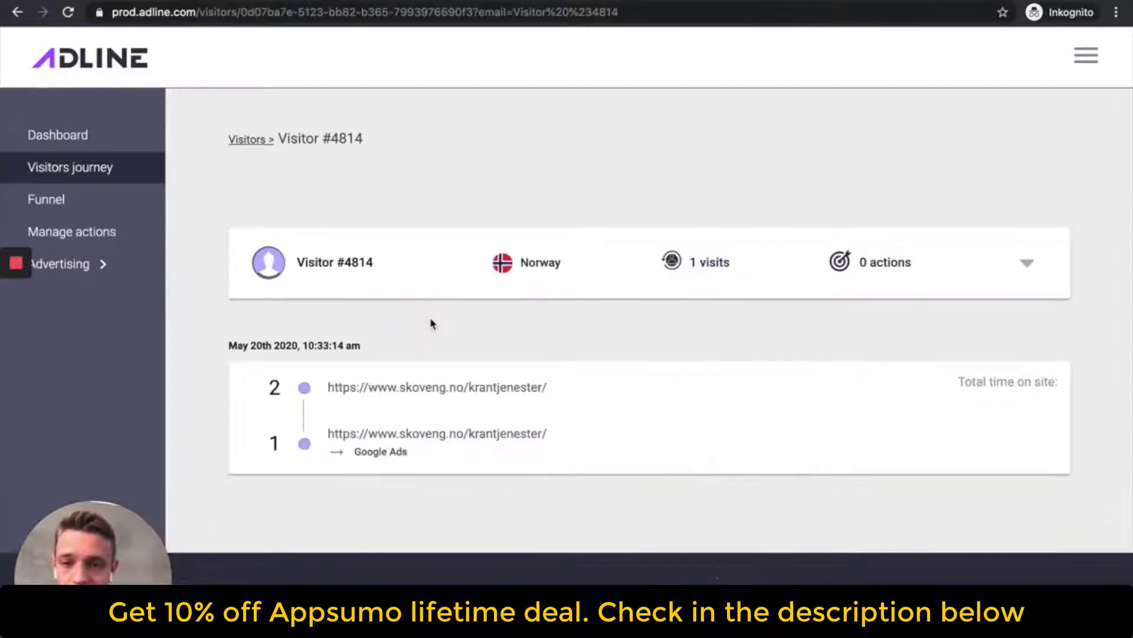
scroll(364, 378, down, 1)
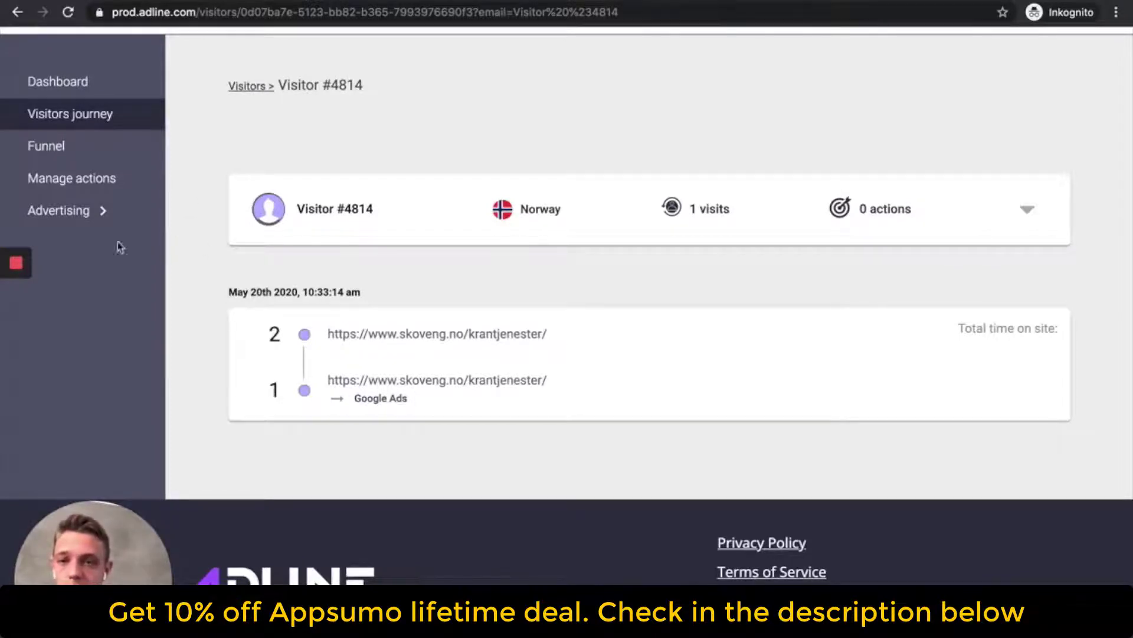
Open the FB campaign from the advertising campaigns list and check its overall impressions, clicks and cost per click.
click(100, 211)
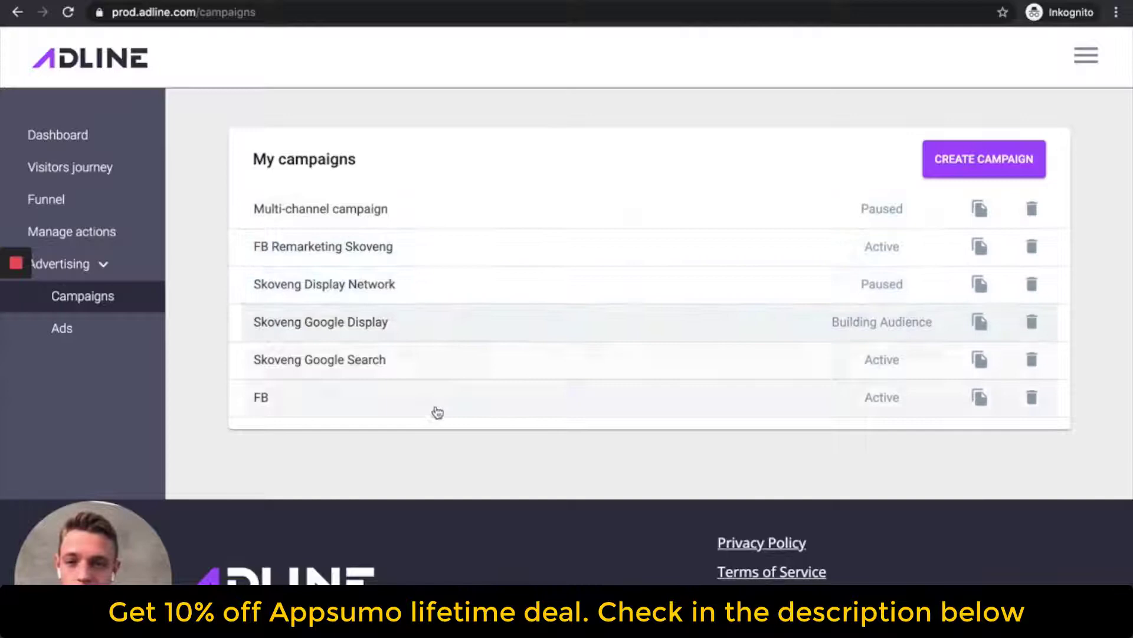
click(461, 406)
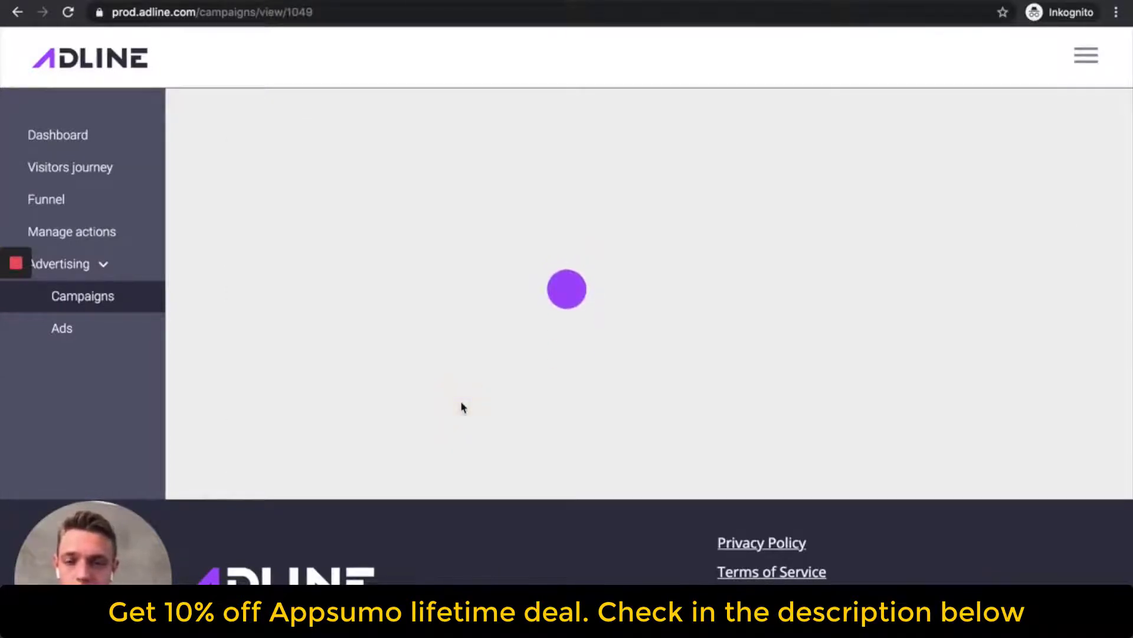
scroll(462, 407, down, 3)
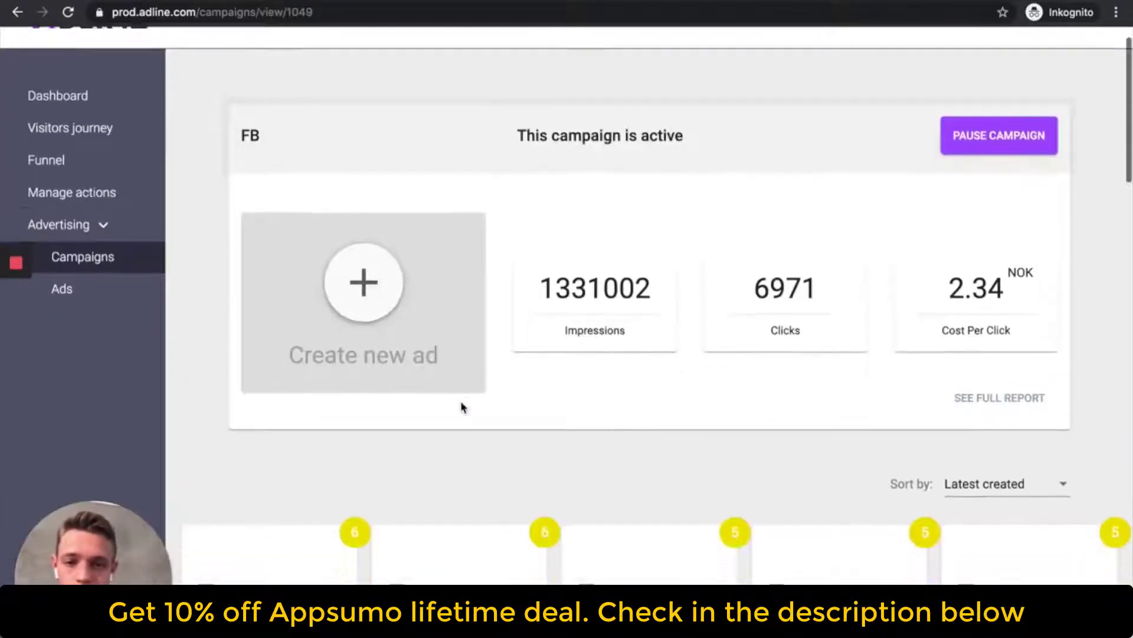
scroll(461, 407, down, 1)
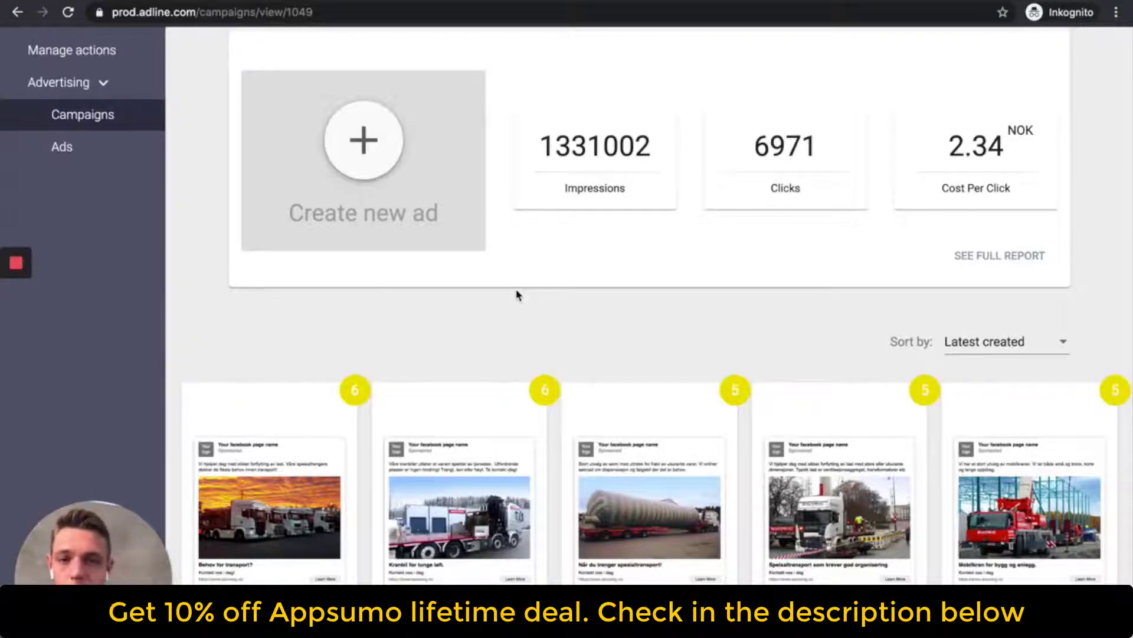
Compare the scores, impressions, clicks and cost per click of the individual Facebook and Instagram ads in the FB campaign.
scroll(516, 295, down, 5)
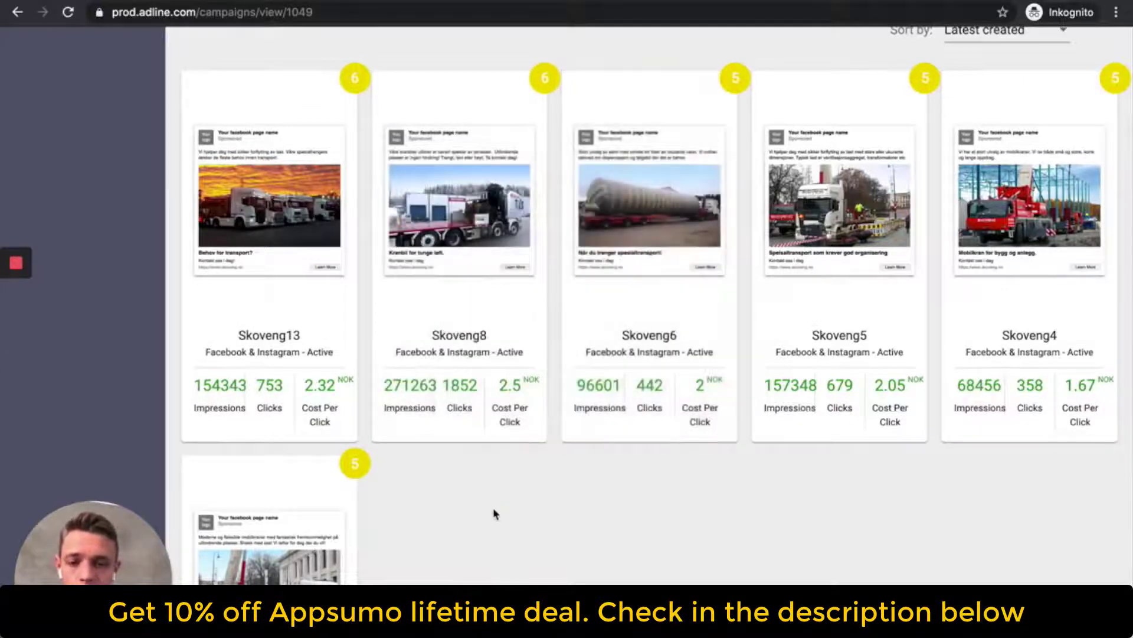
scroll(495, 514, down, 2)
scroll(495, 514, up, 2)
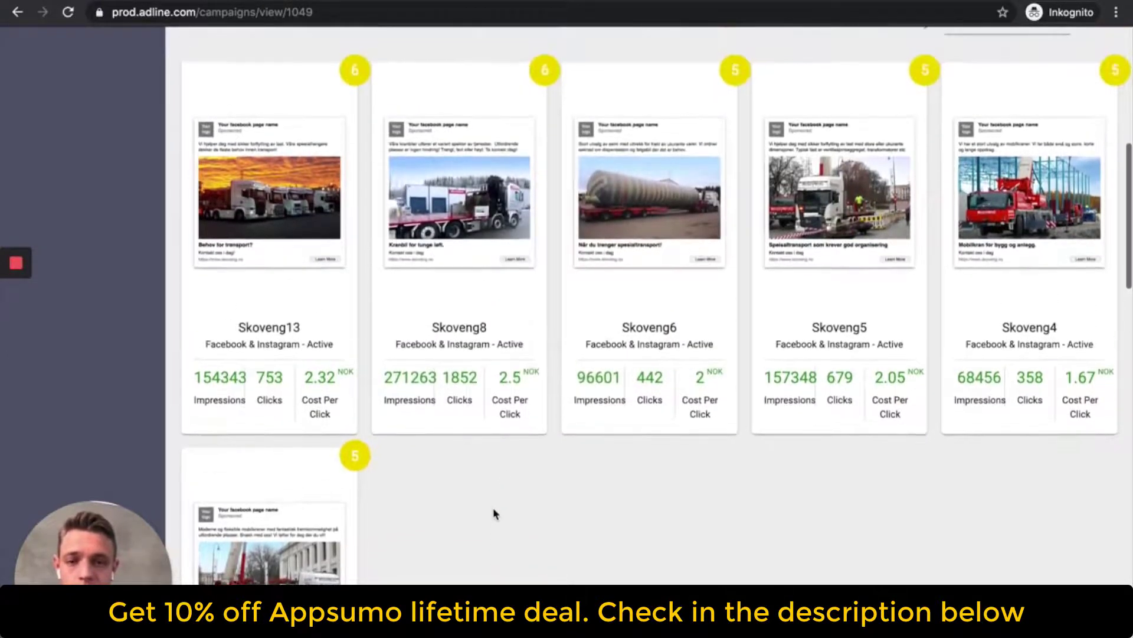
scroll(495, 514, down, 1)
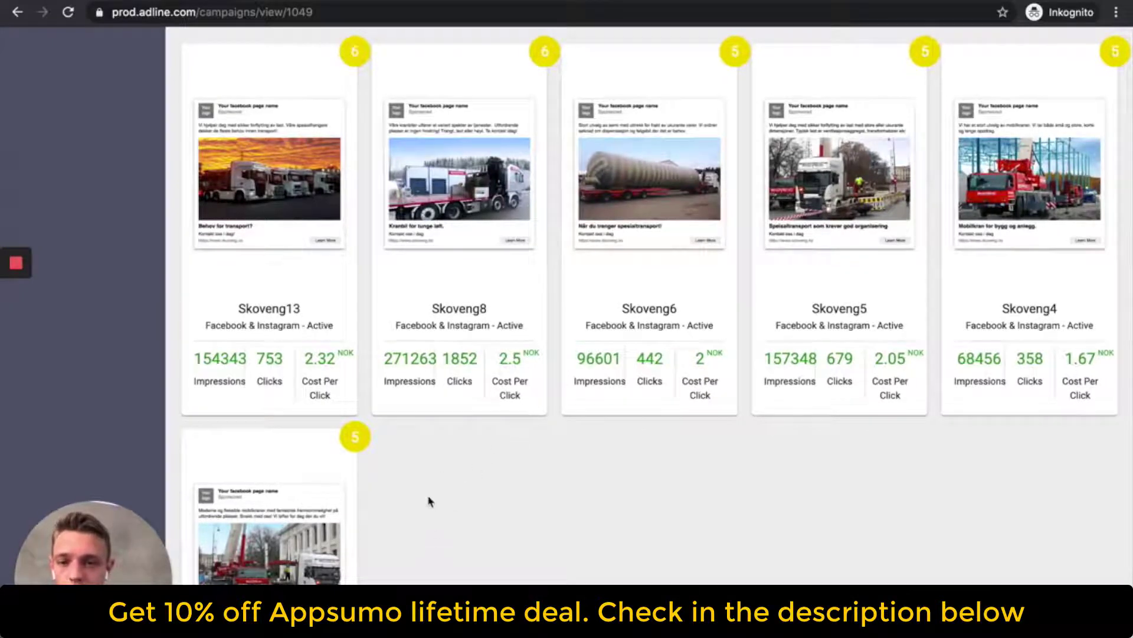
mouse_move(360, 434)
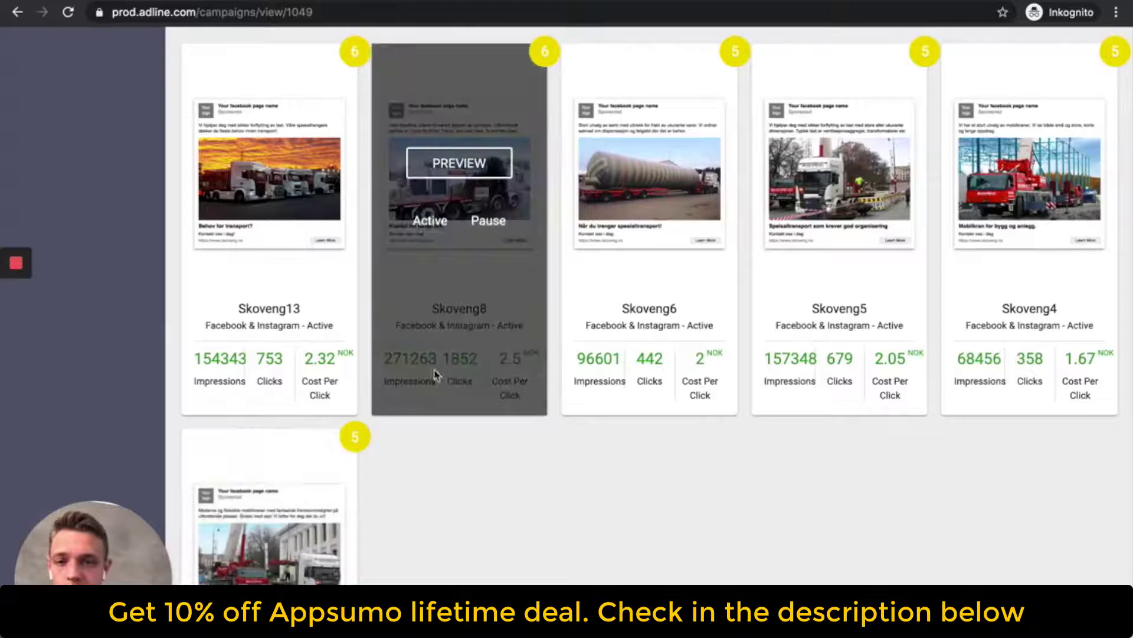
scroll(319, 529, down, 3)
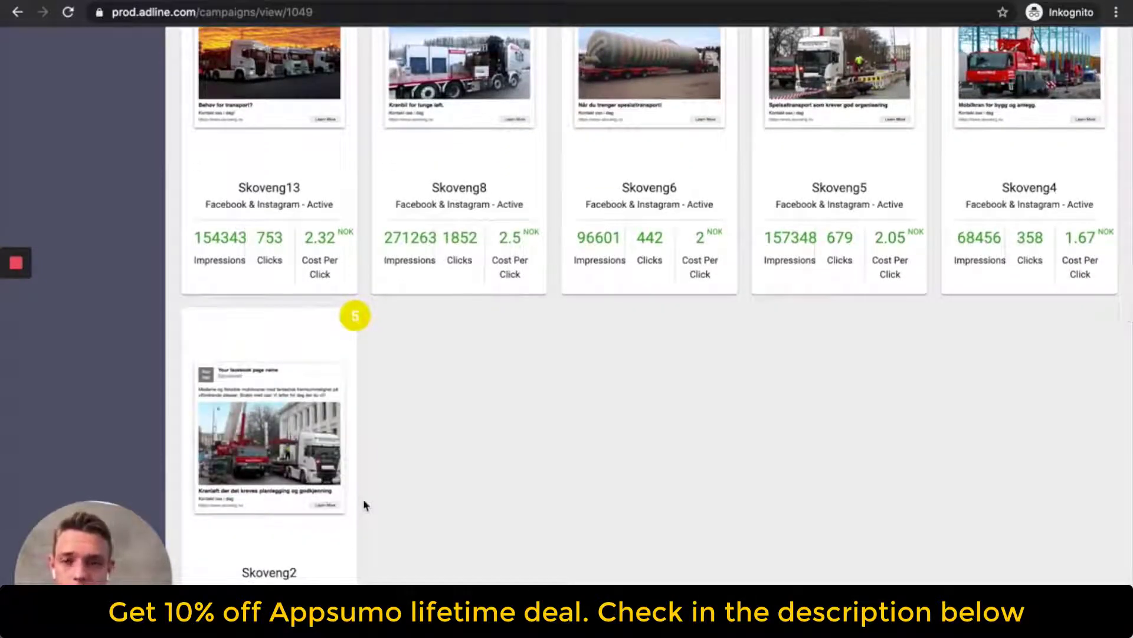
scroll(364, 504, up, 2)
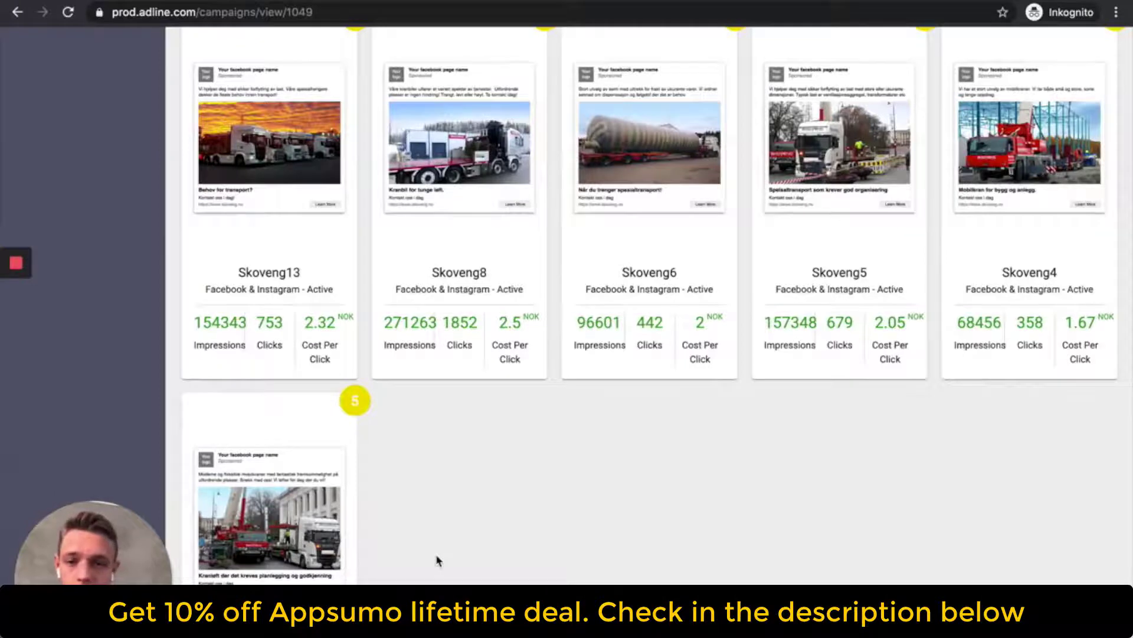
Examine the location targeting and target group keywords of the FB campaign.
scroll(437, 562, down, 9)
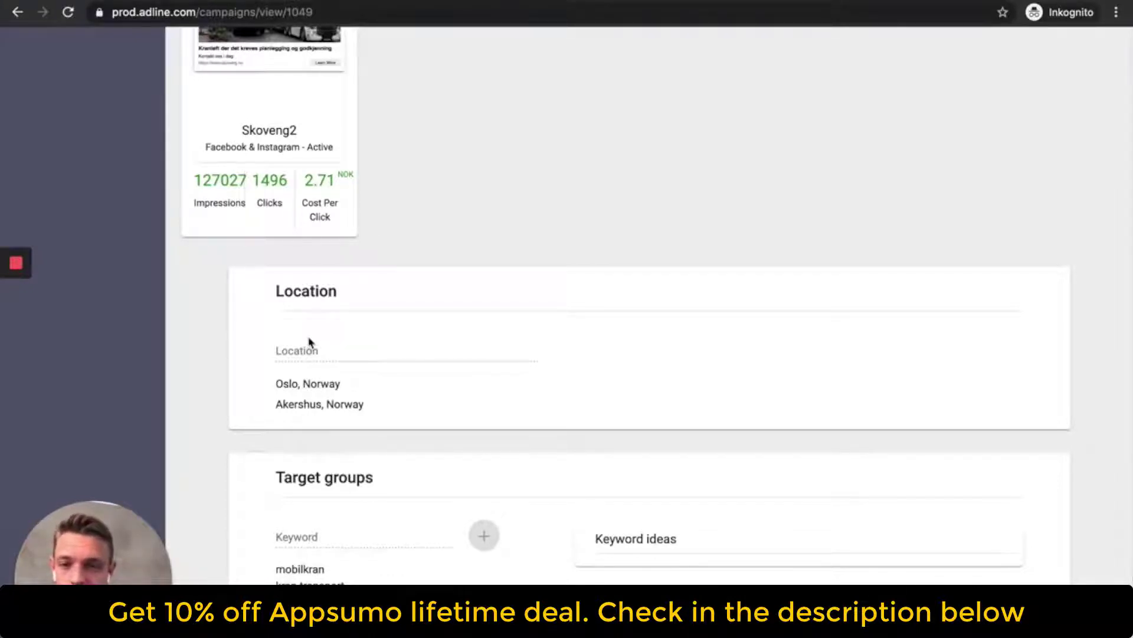
scroll(310, 342, down, 5)
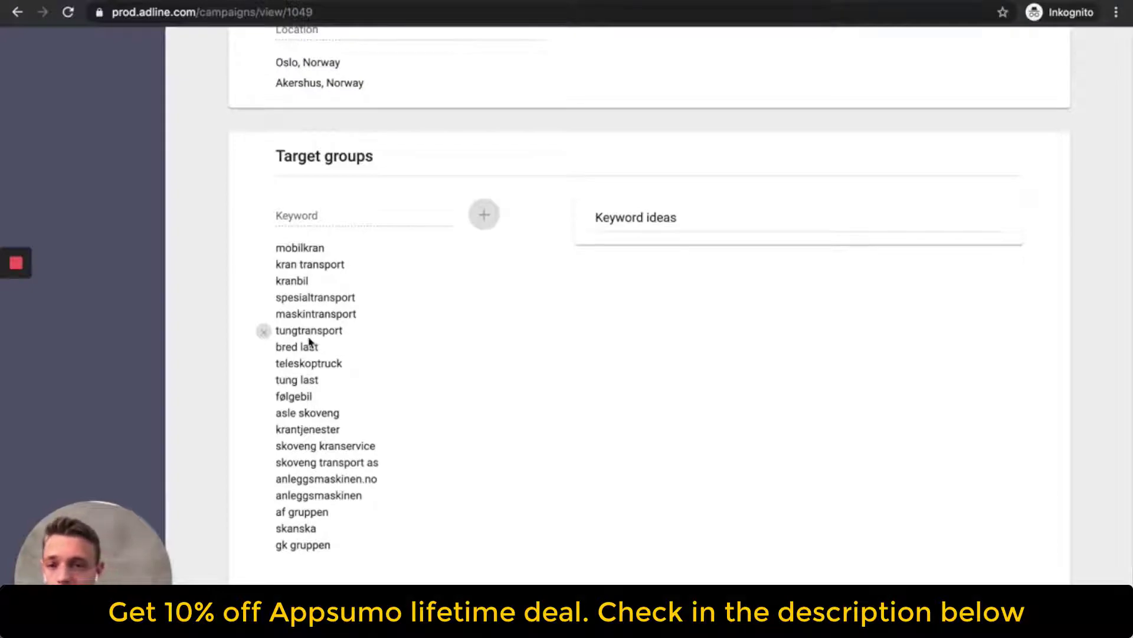
scroll(309, 342, down, 10)
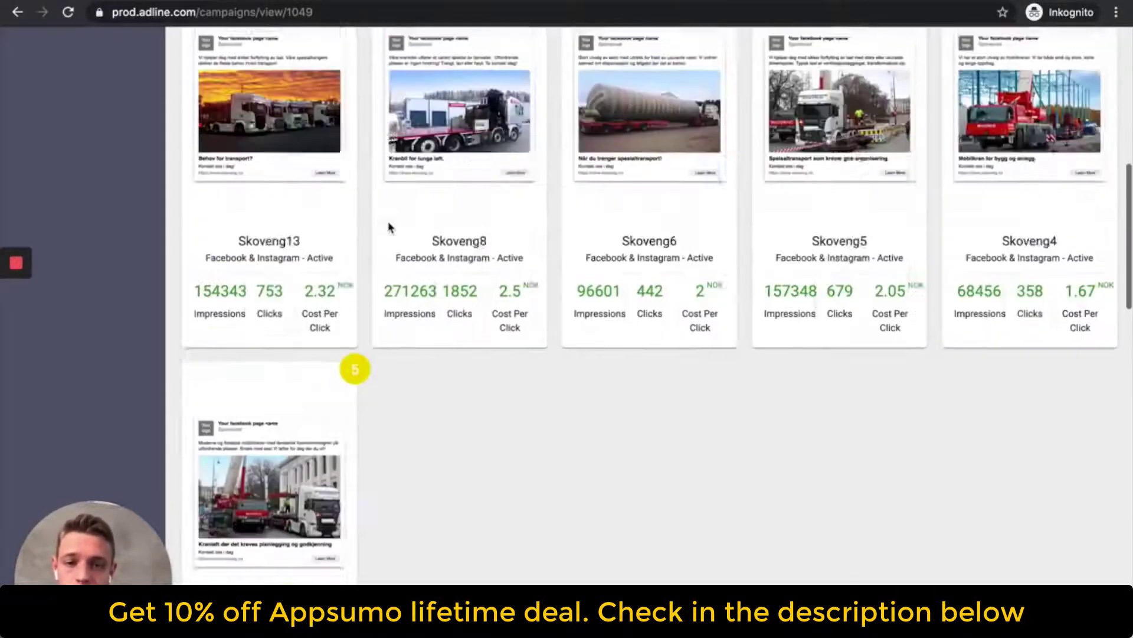
scroll(388, 223, up, 10)
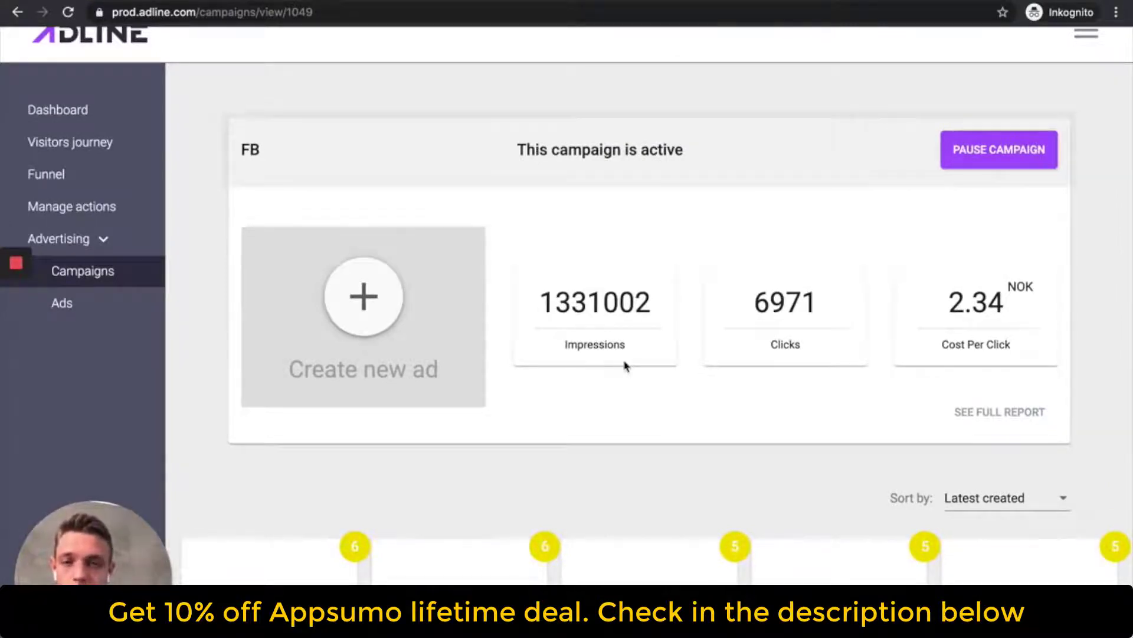
Return to the campaigns list, open the Skoveng Google Search campaign and review the performance of its search ads.
click(153, 281)
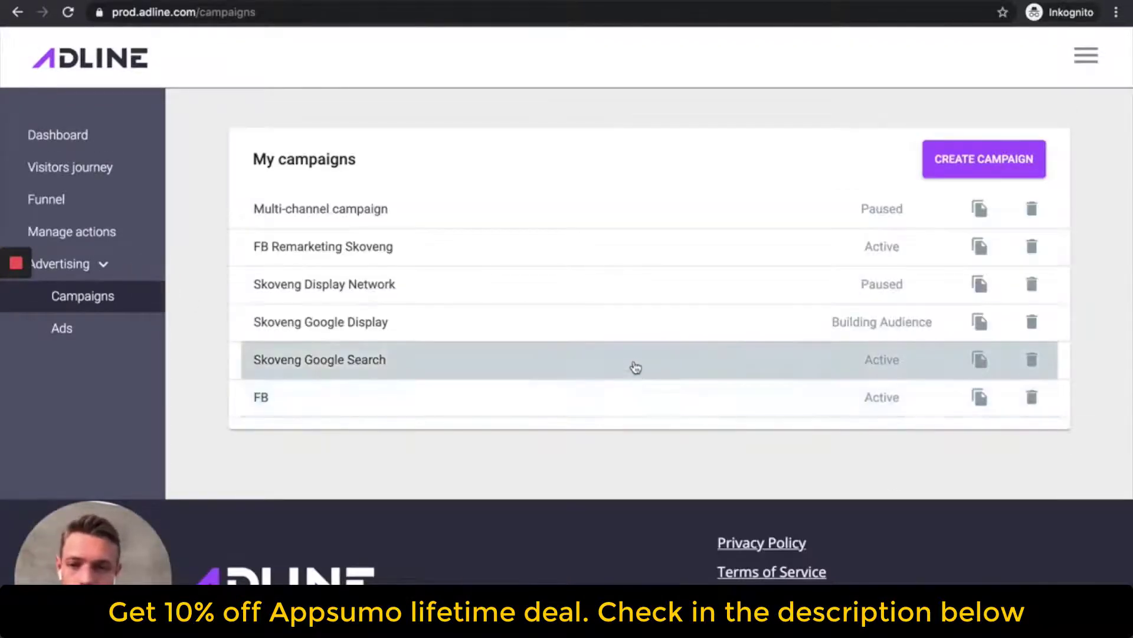
click(615, 365)
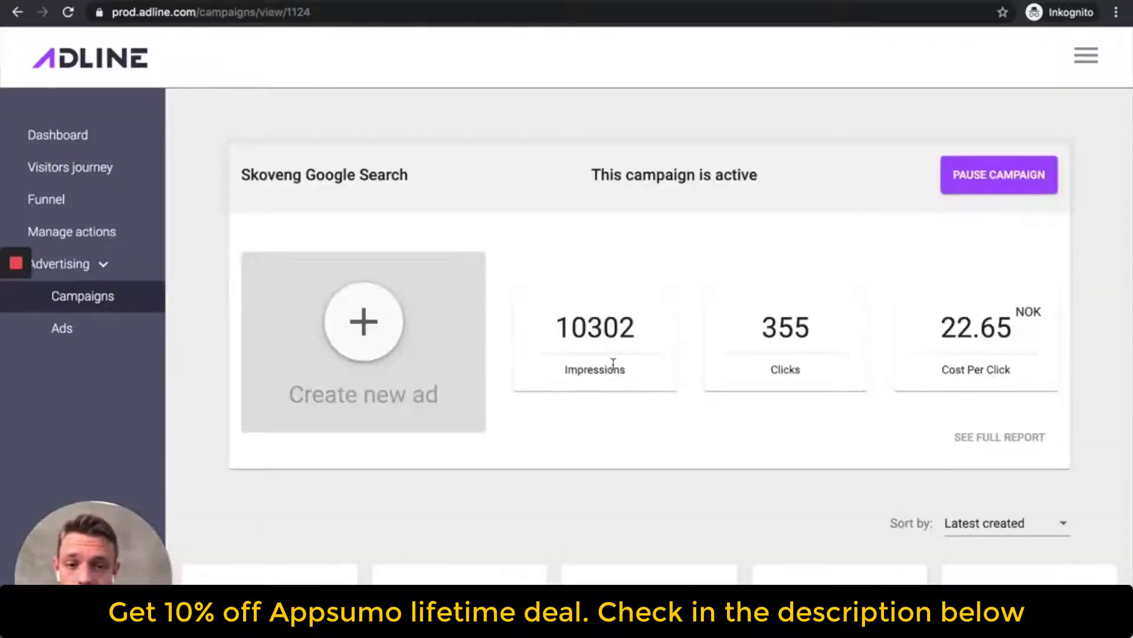
scroll(614, 363, down, 6)
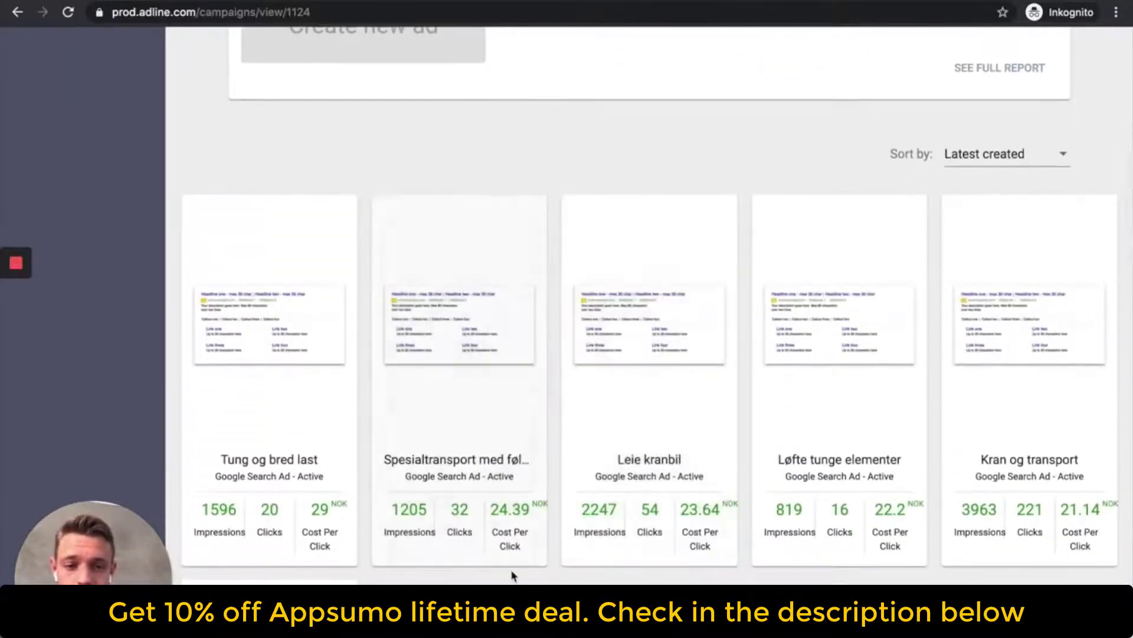
scroll(512, 576, down, 1)
mouse_move(280, 308)
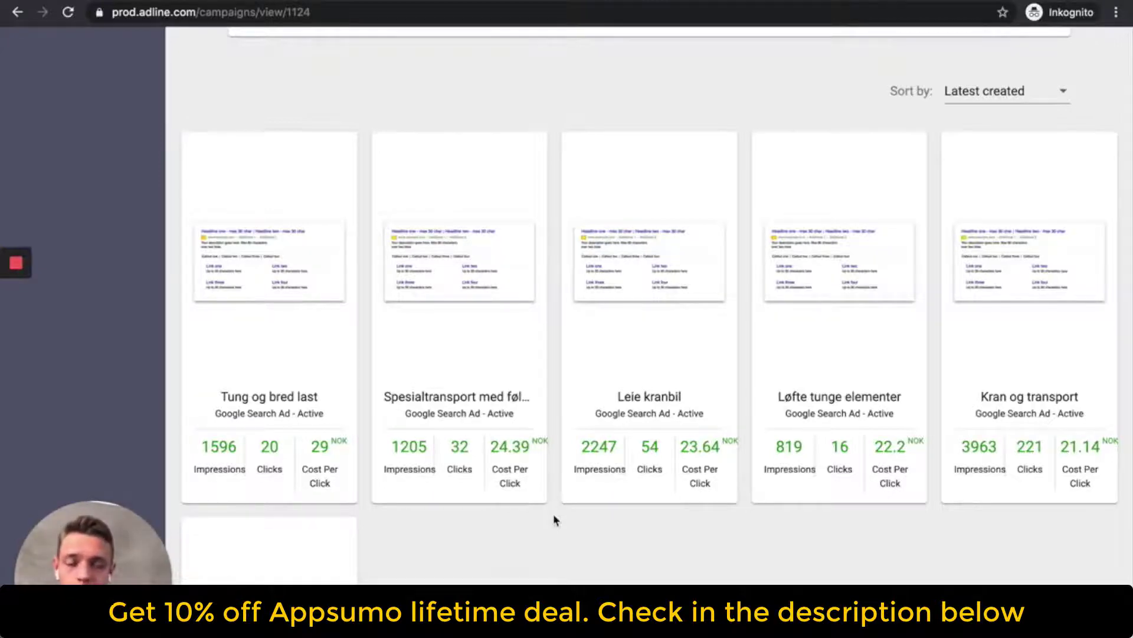
Check the location settings and target keywords of the Skoveng Google Search campaign.
scroll(554, 517, down, 14)
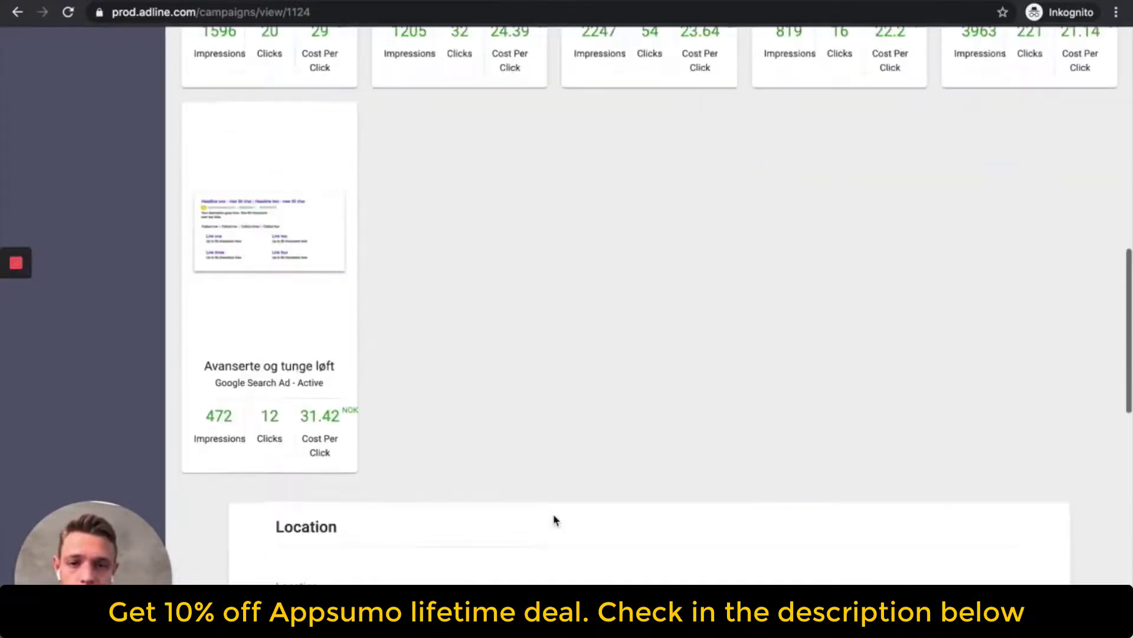
scroll(409, 331, down, 10)
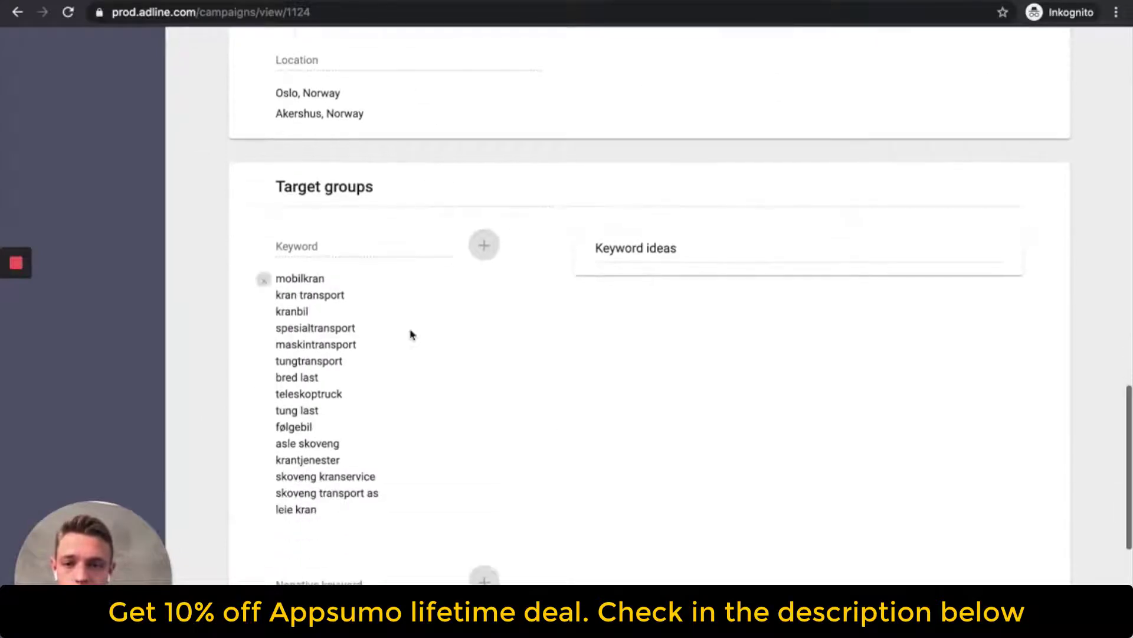
scroll(417, 302, up, 20)
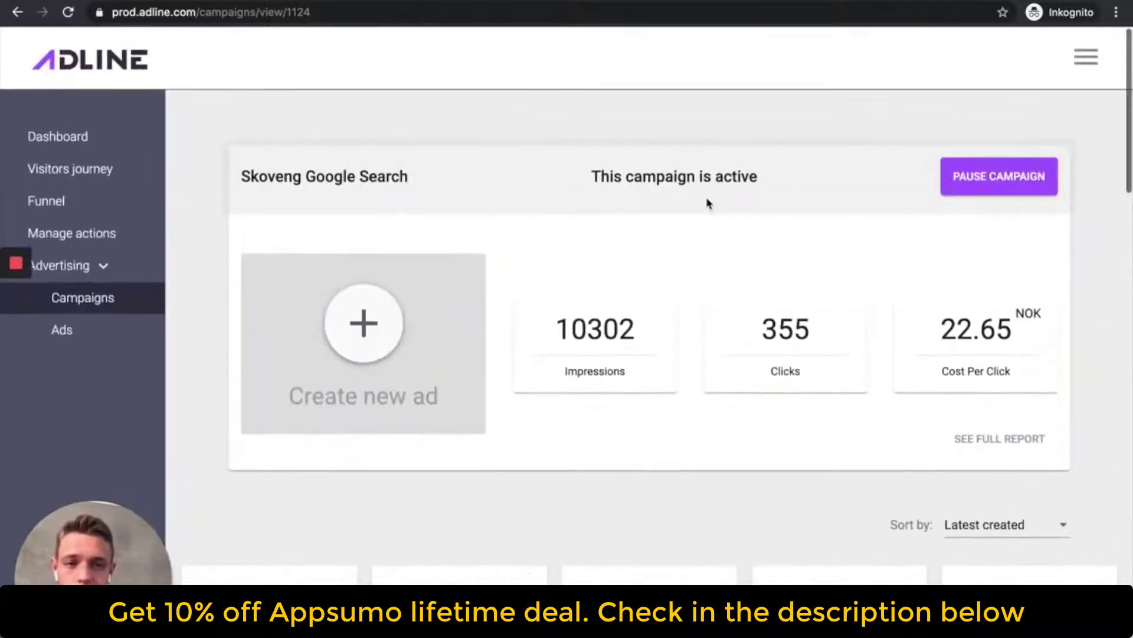
Open the full report of the Skoveng Google Search campaign and examine its budget, device, gender, age and per-ad statistics.
scroll(361, 508, down, 3)
click(963, 244)
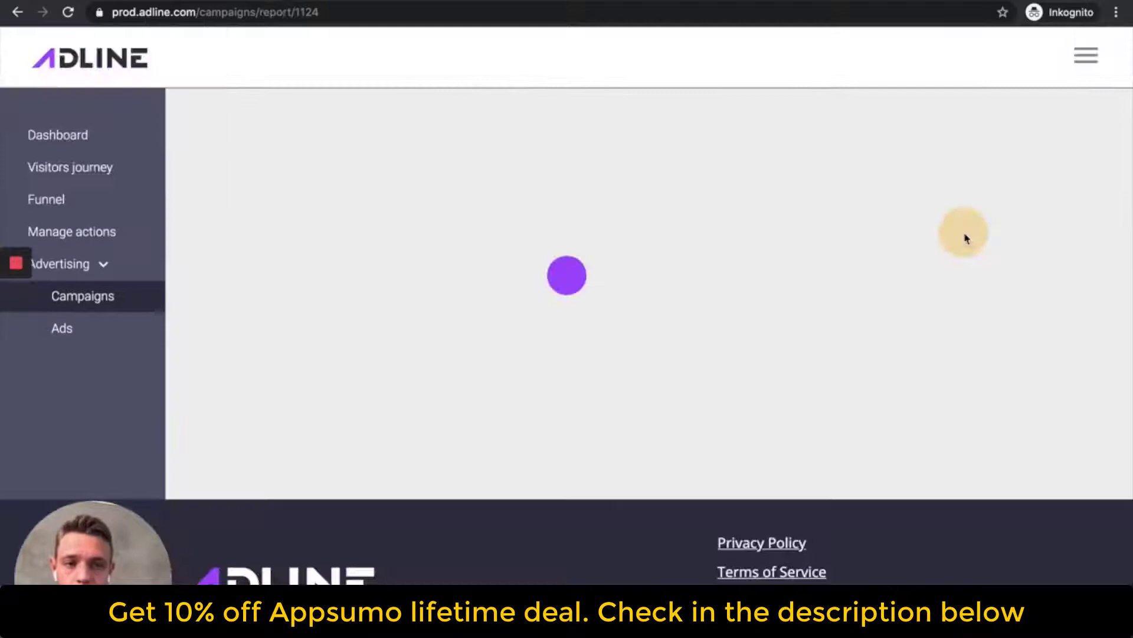
scroll(588, 369, down, 8)
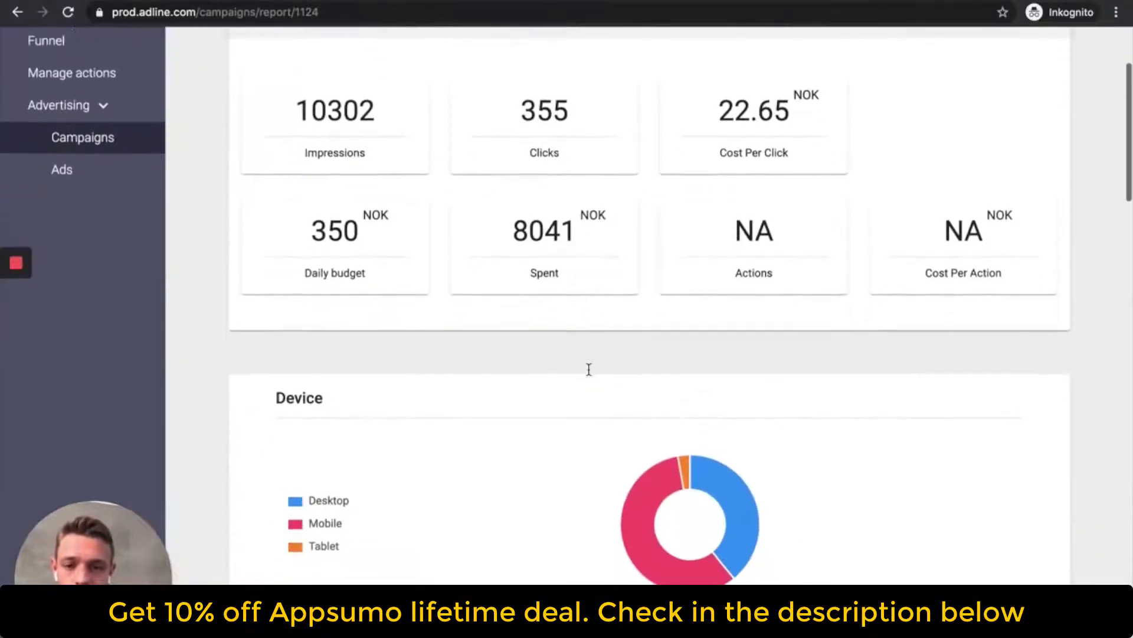
scroll(589, 373, down, 15)
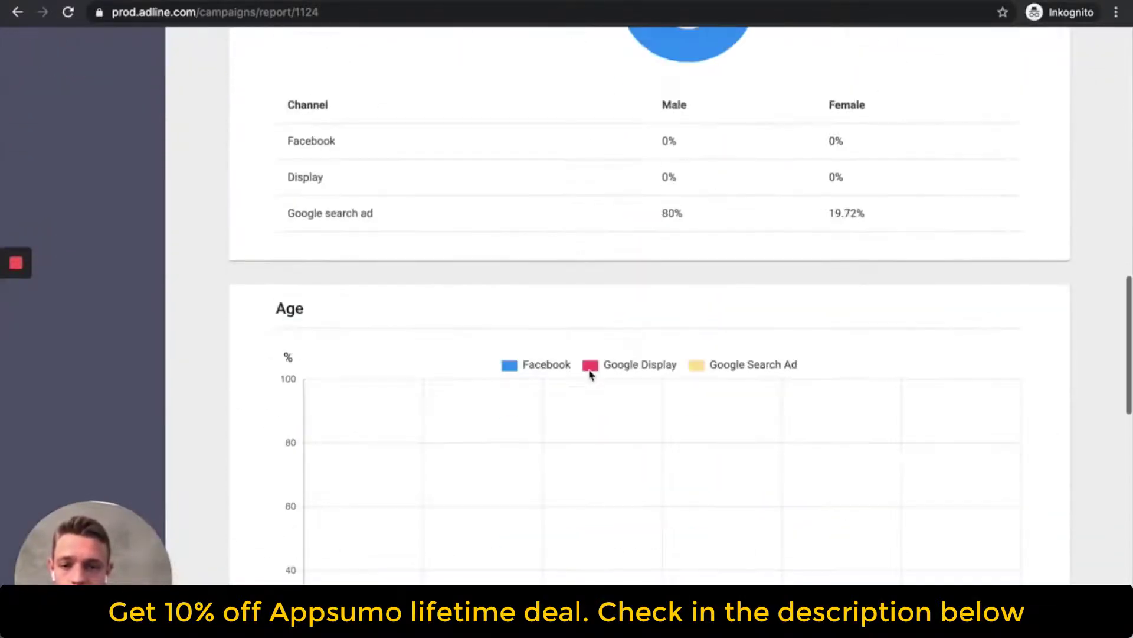
scroll(589, 371, down, 8)
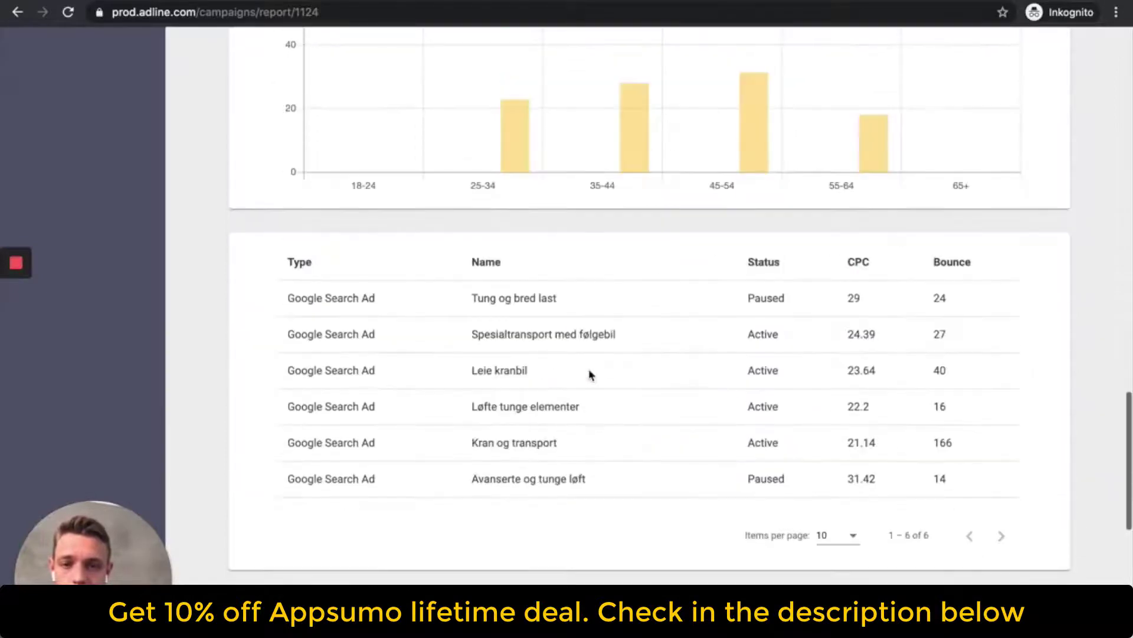
scroll(589, 374, up, 20)
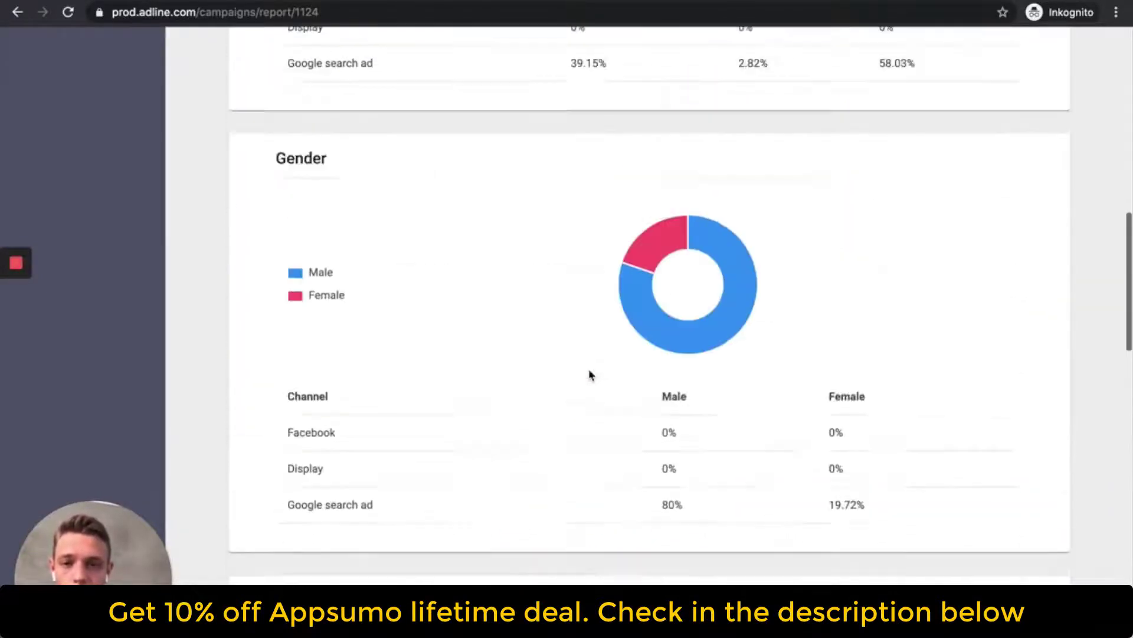
Examine the per-ad bounce figures and the keyword cost-per-click list in the Skoveng Google Search report.
scroll(589, 373, down, 12)
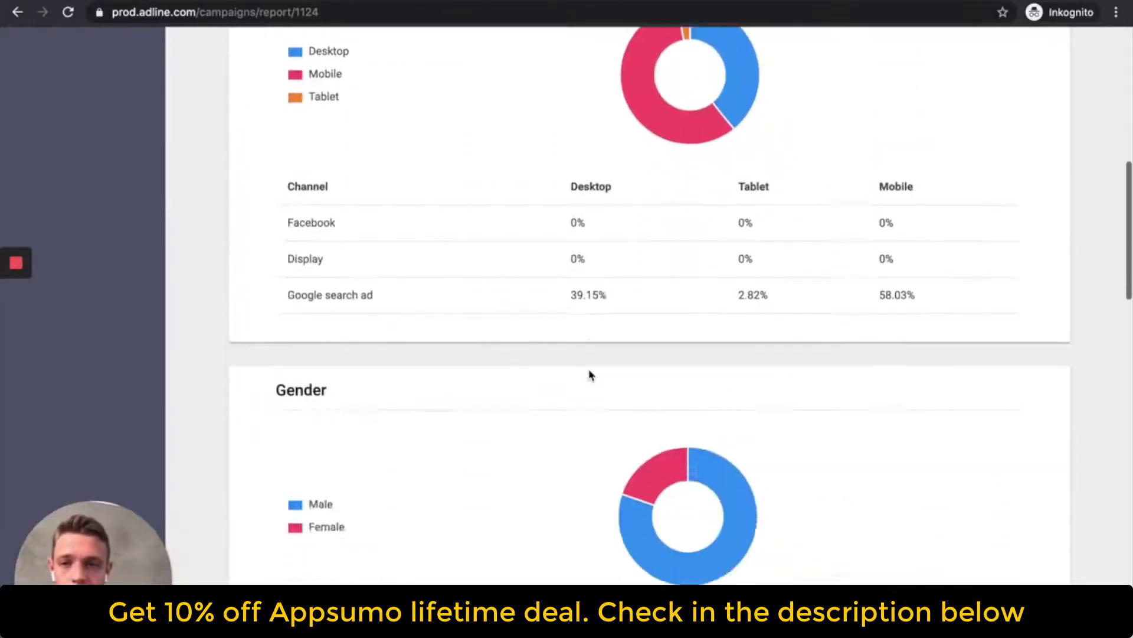
scroll(590, 373, down, 8)
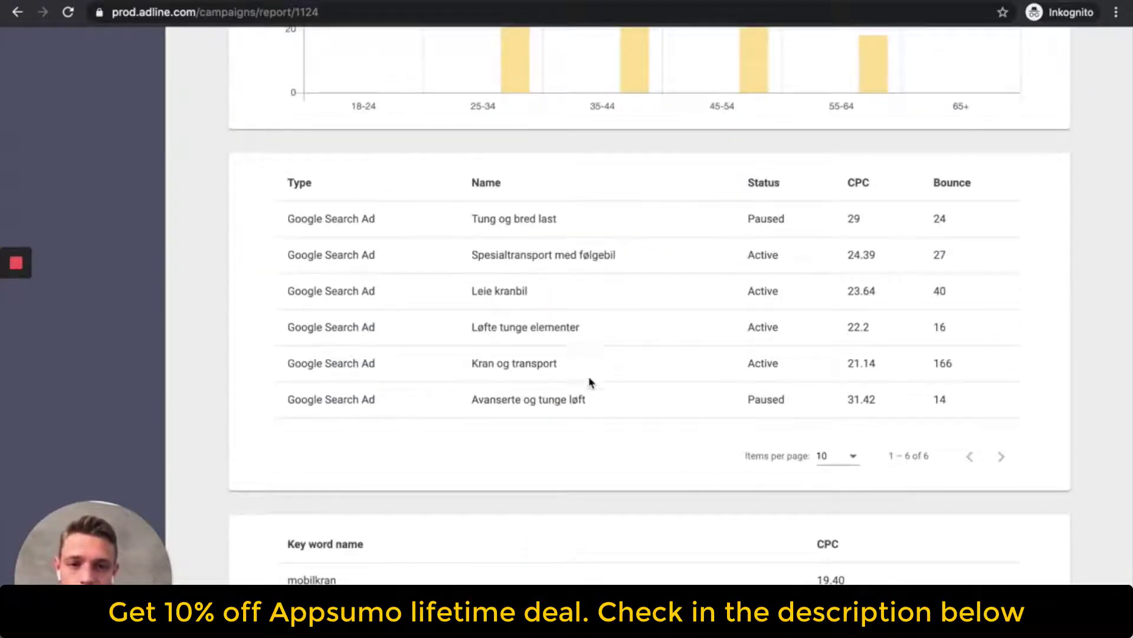
scroll(589, 382, down, 1)
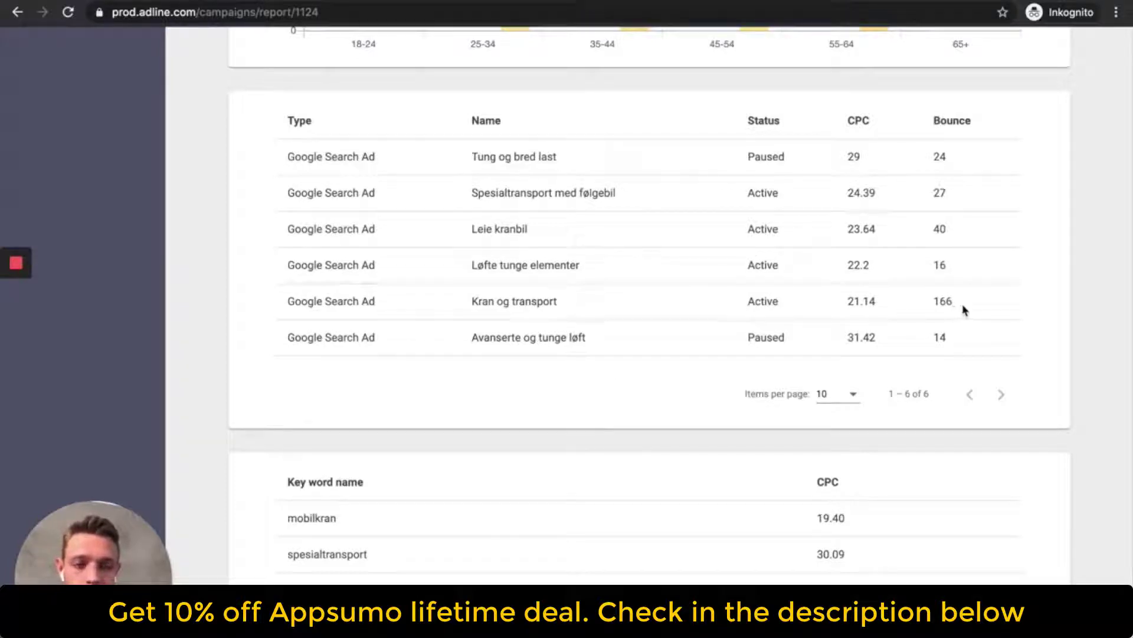
scroll(940, 301, down, 7)
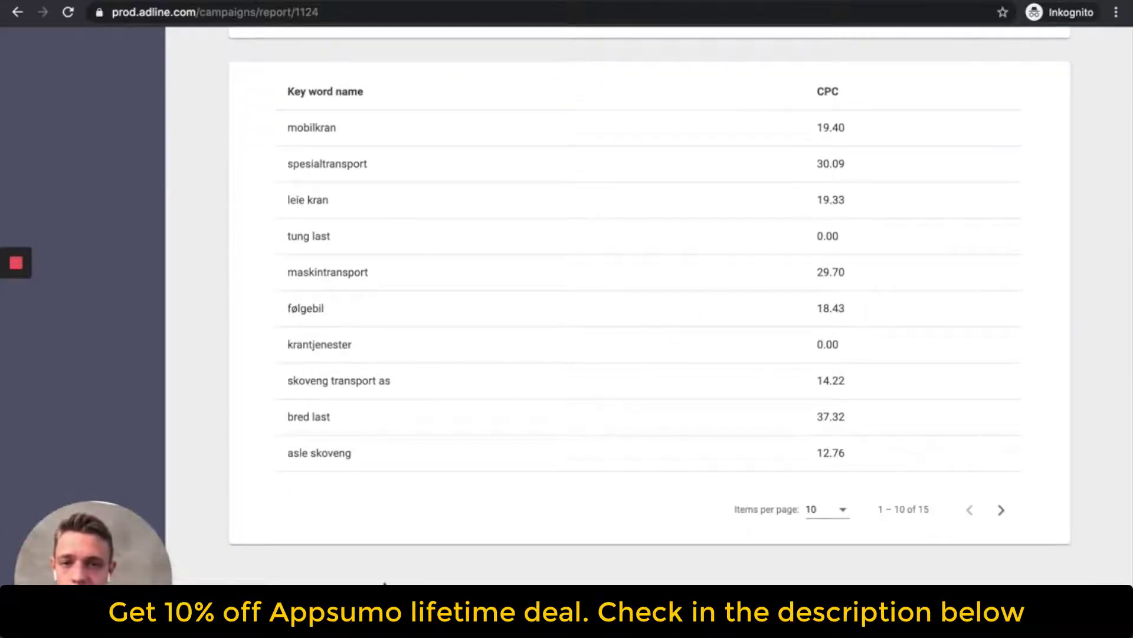
Return to the campaigns list, open the FB Remarketing Skoveng campaign and review its ad performance.
scroll(495, 311, up, 20)
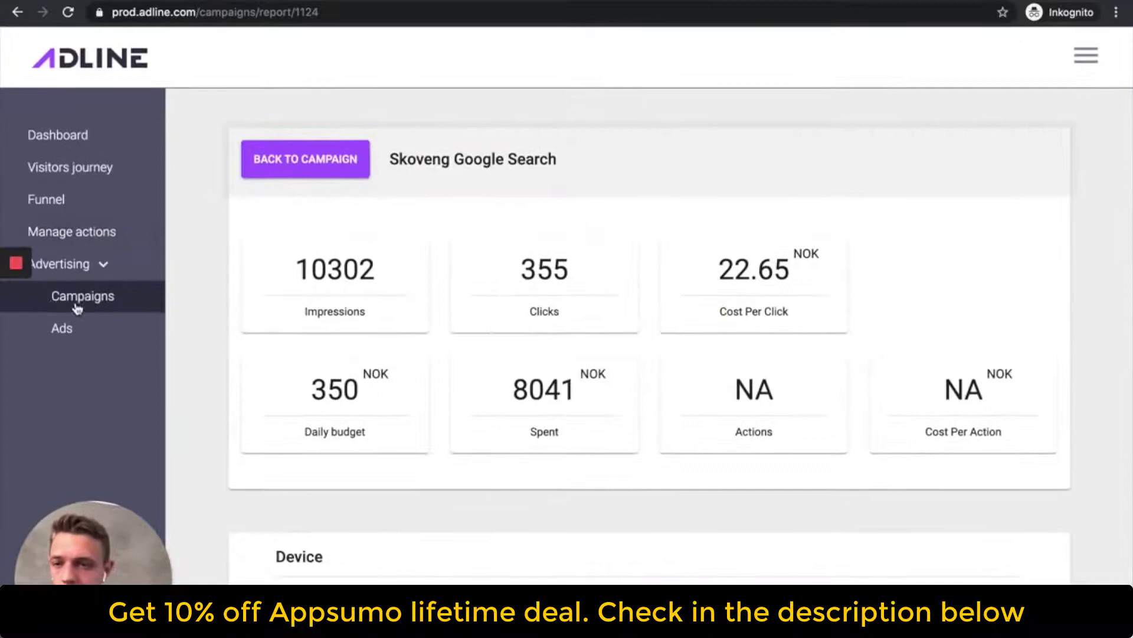
click(78, 304)
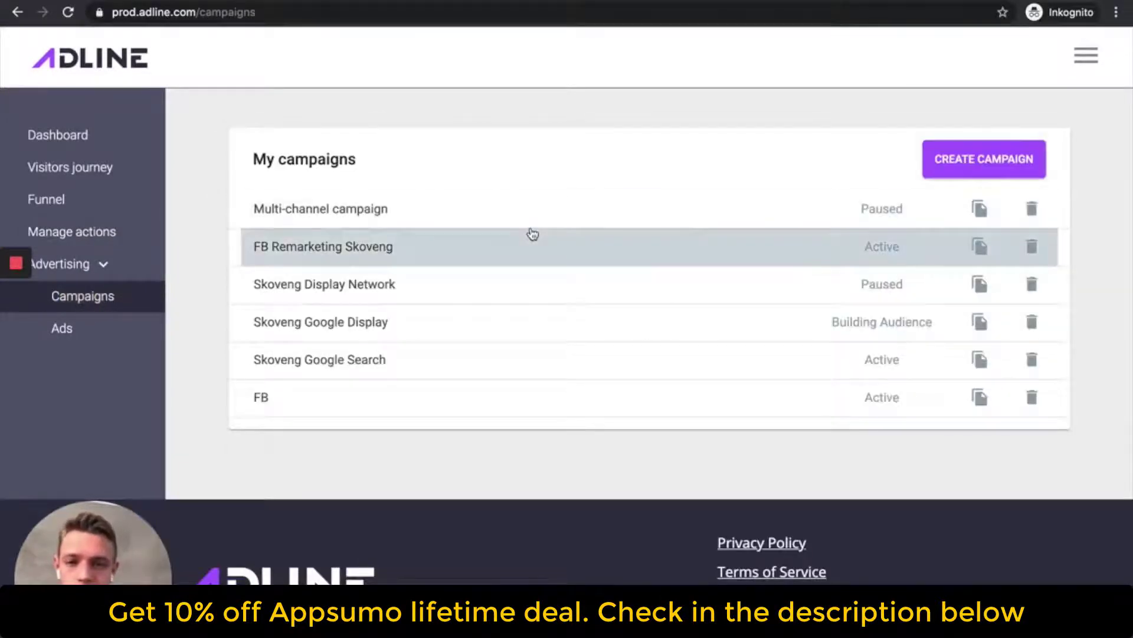
click(484, 248)
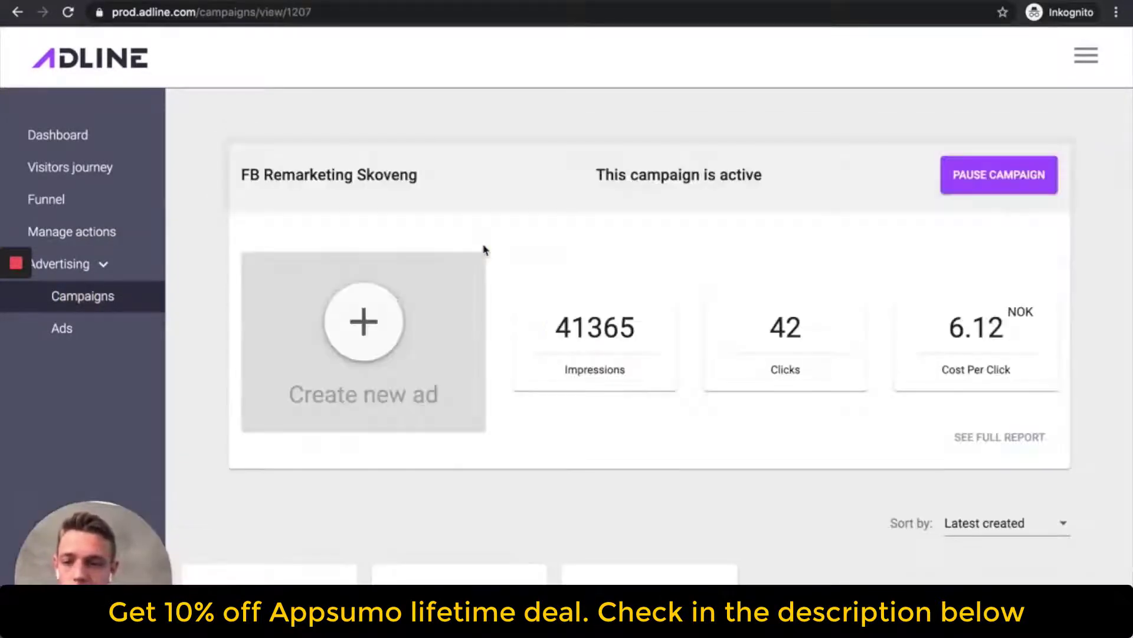
scroll(484, 250, down, 3)
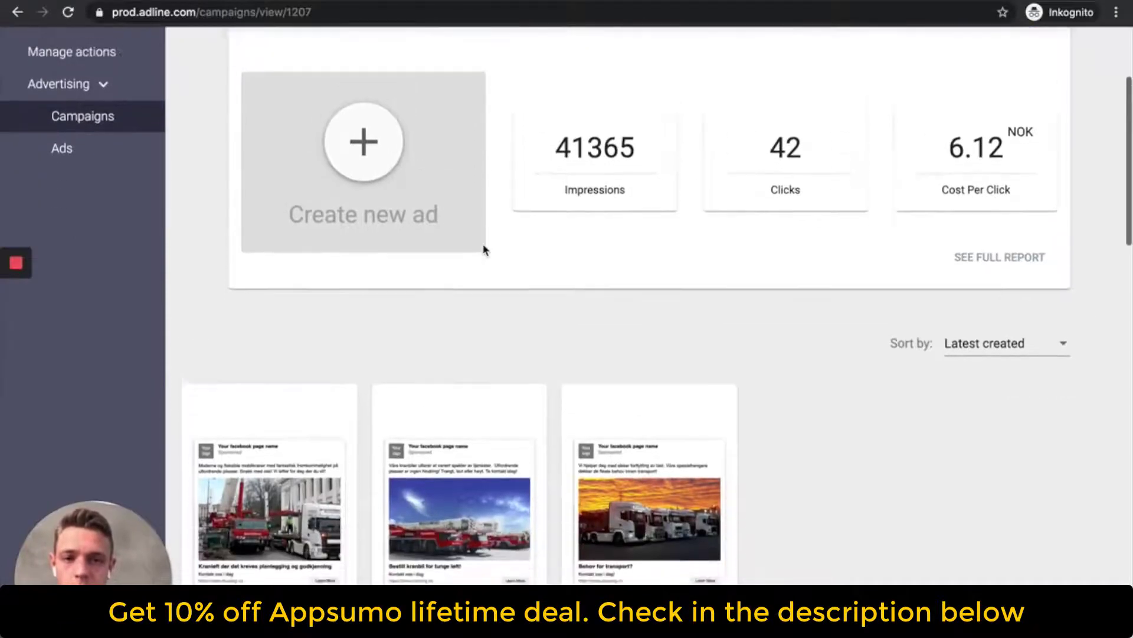
scroll(484, 250, up, 3)
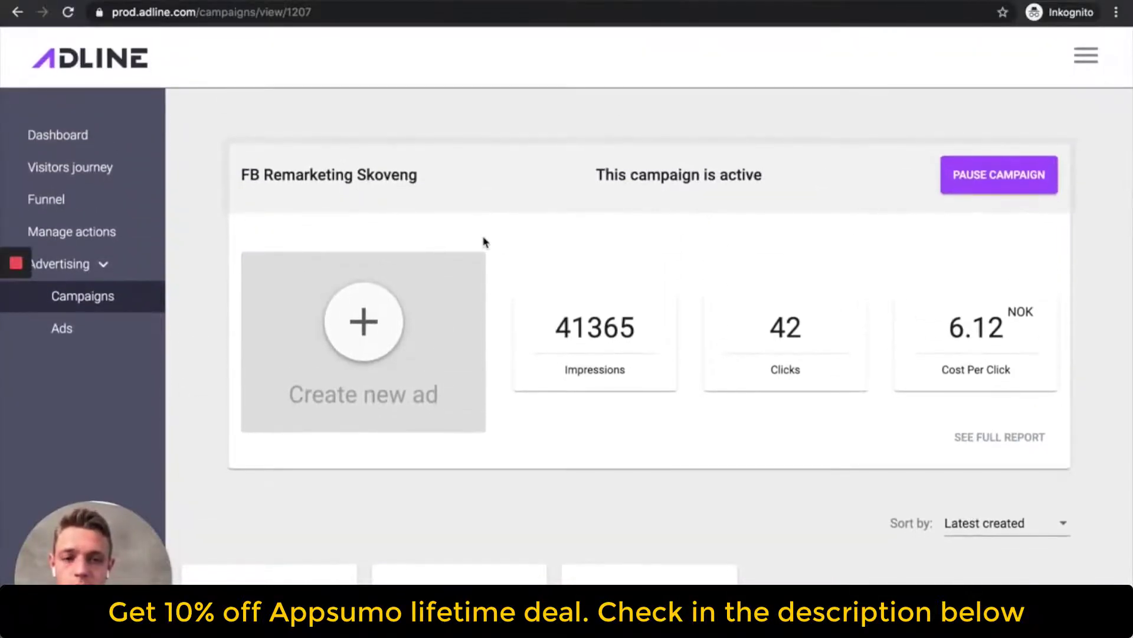
scroll(484, 243, down, 9)
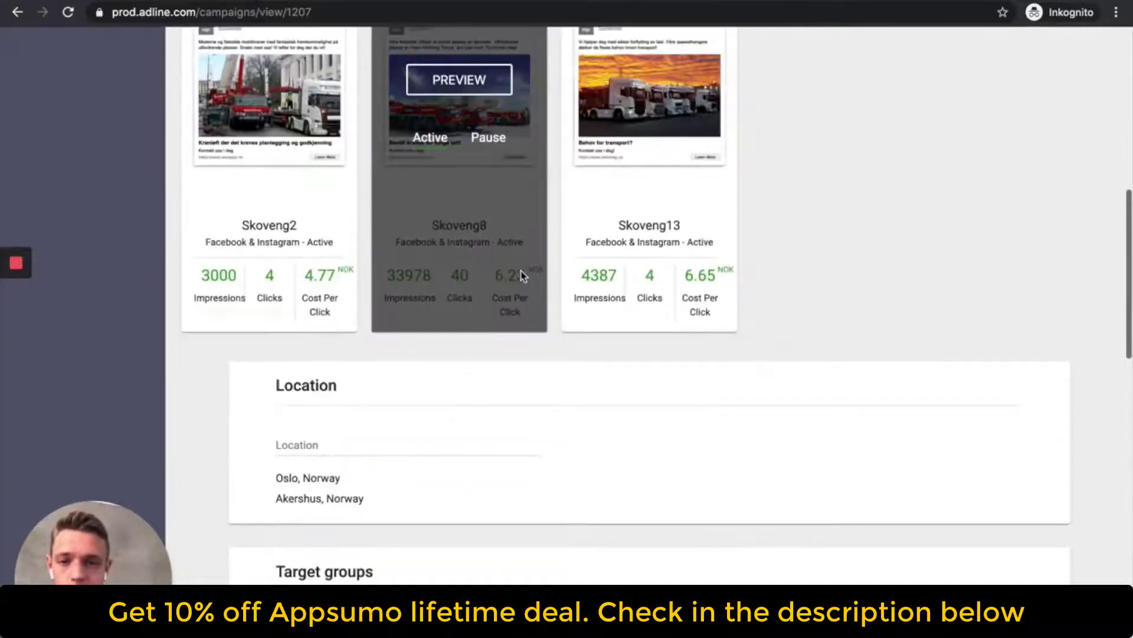
Expand the advanced settings of the FB Remarketing Skoveng campaign and examine which remarketing audiences it uses.
scroll(522, 275, down, 15)
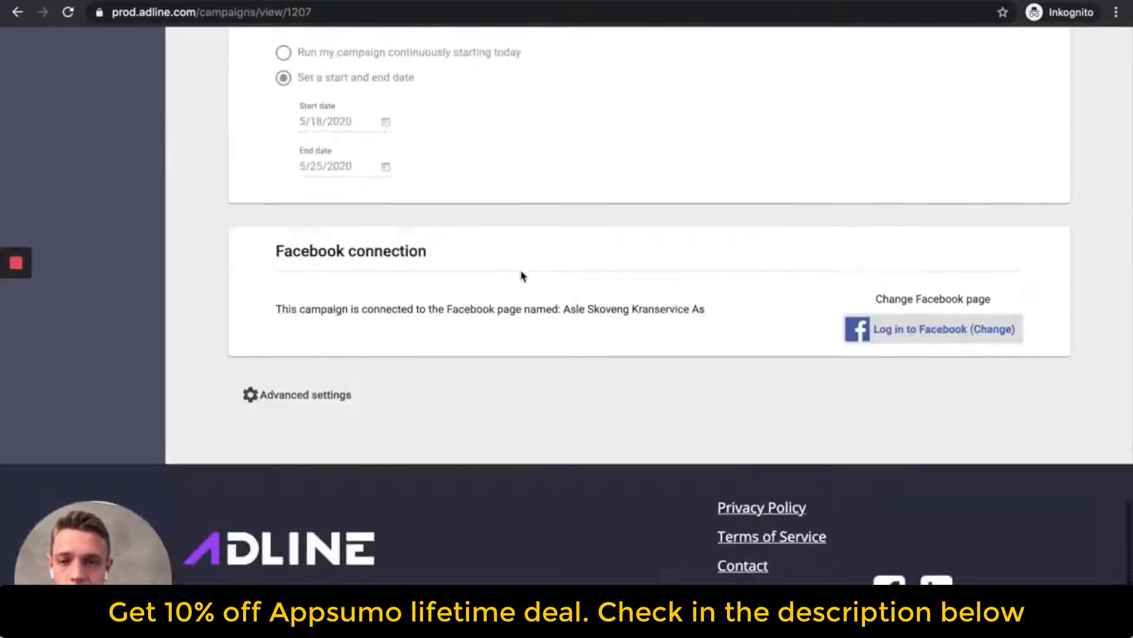
click(329, 431)
scroll(326, 435, down, 10)
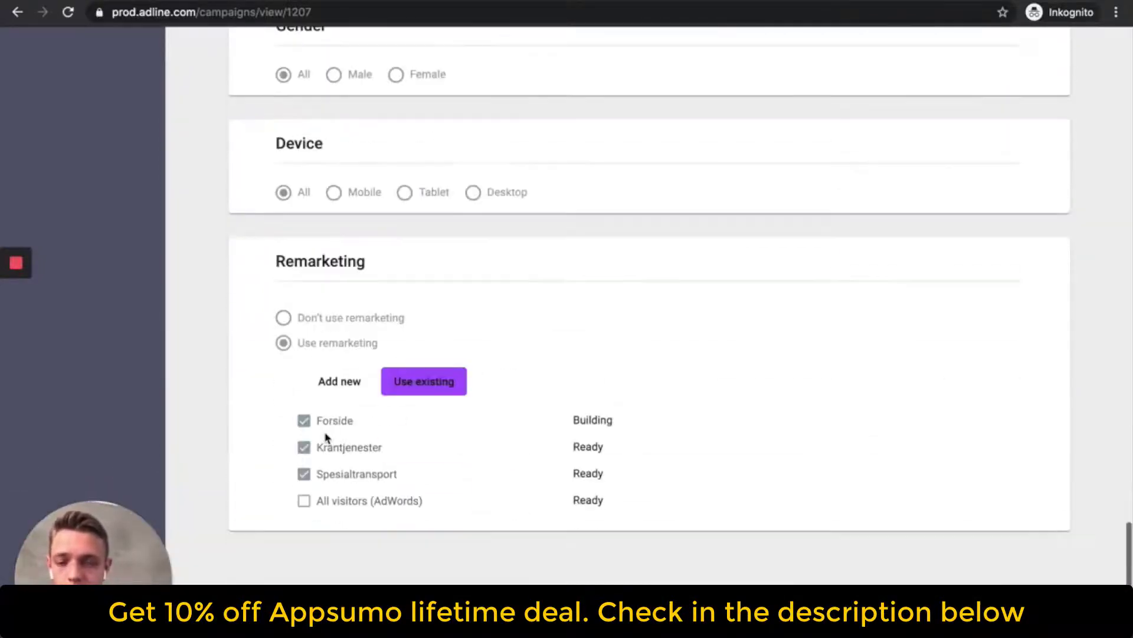
scroll(326, 437, down, 3)
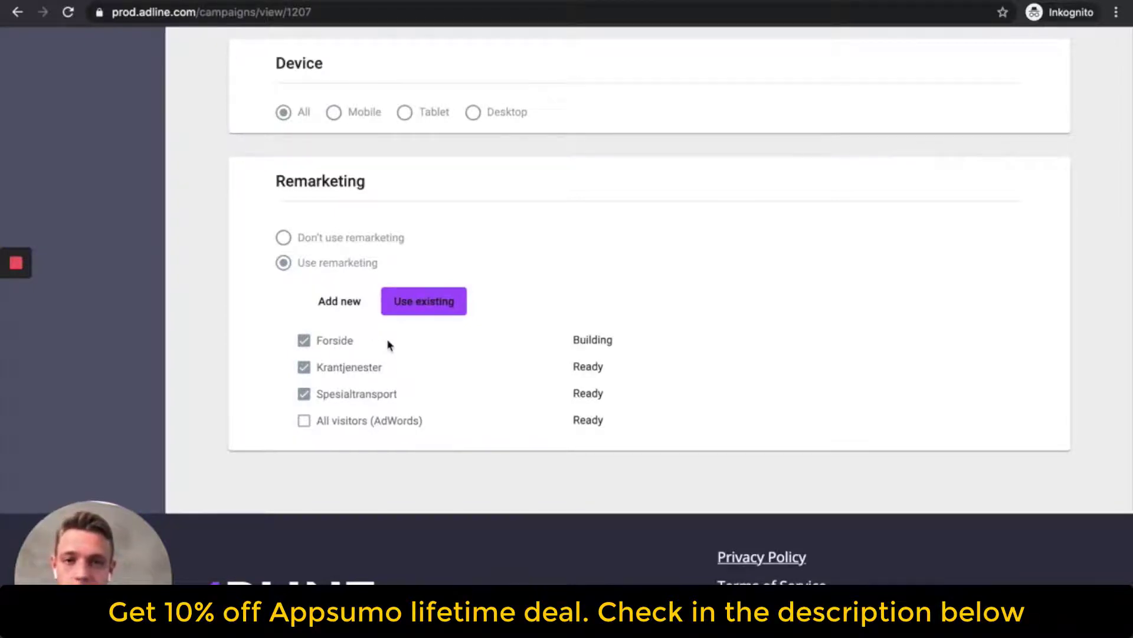
Go back to the campaigns list and create a new campaign named "Multi-channel ads".
scroll(354, 366, up, 20)
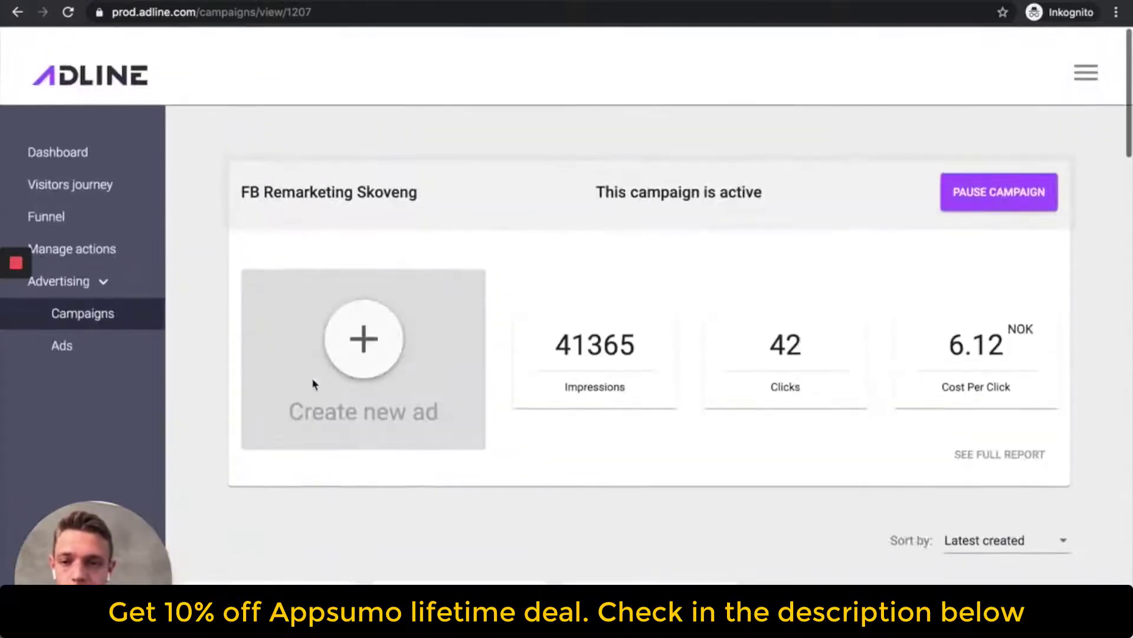
click(73, 295)
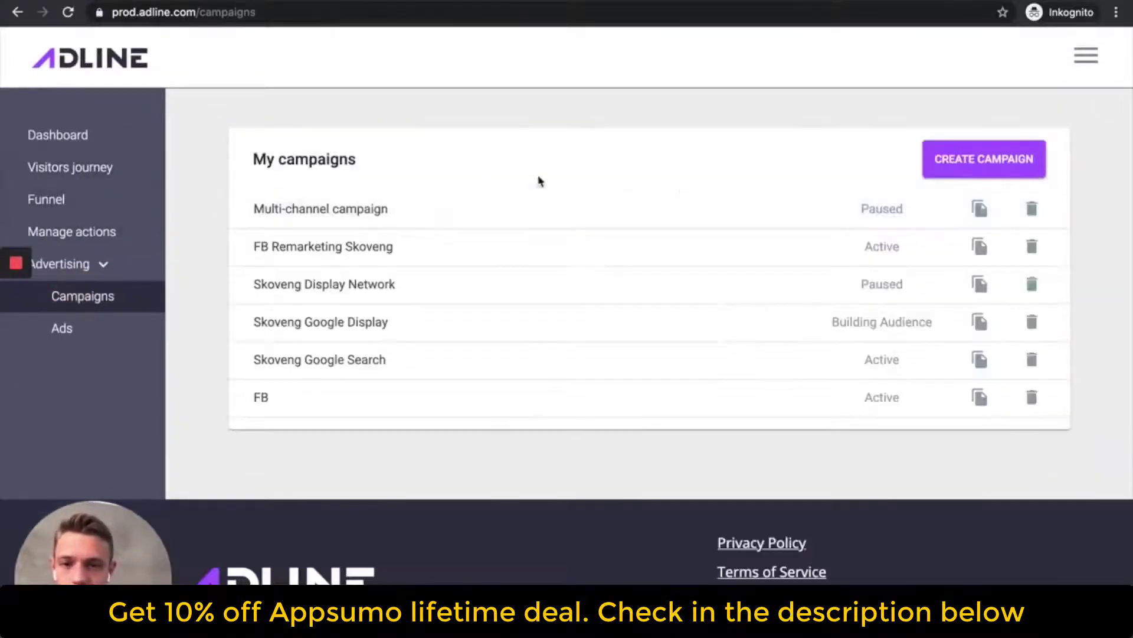
click(964, 177)
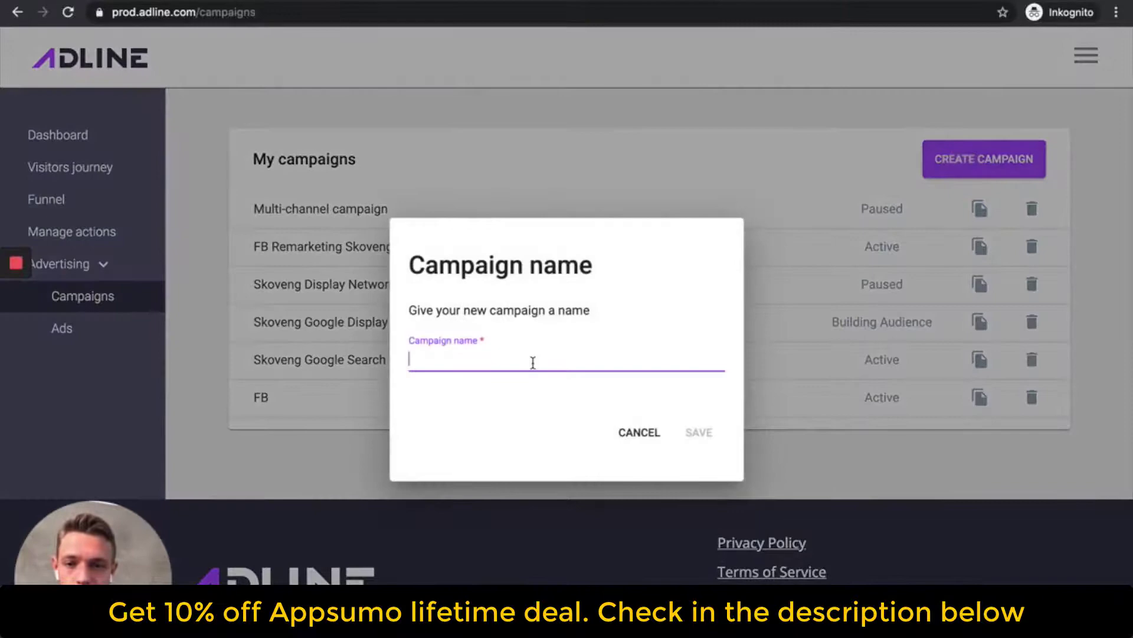
click(533, 362)
text(M)
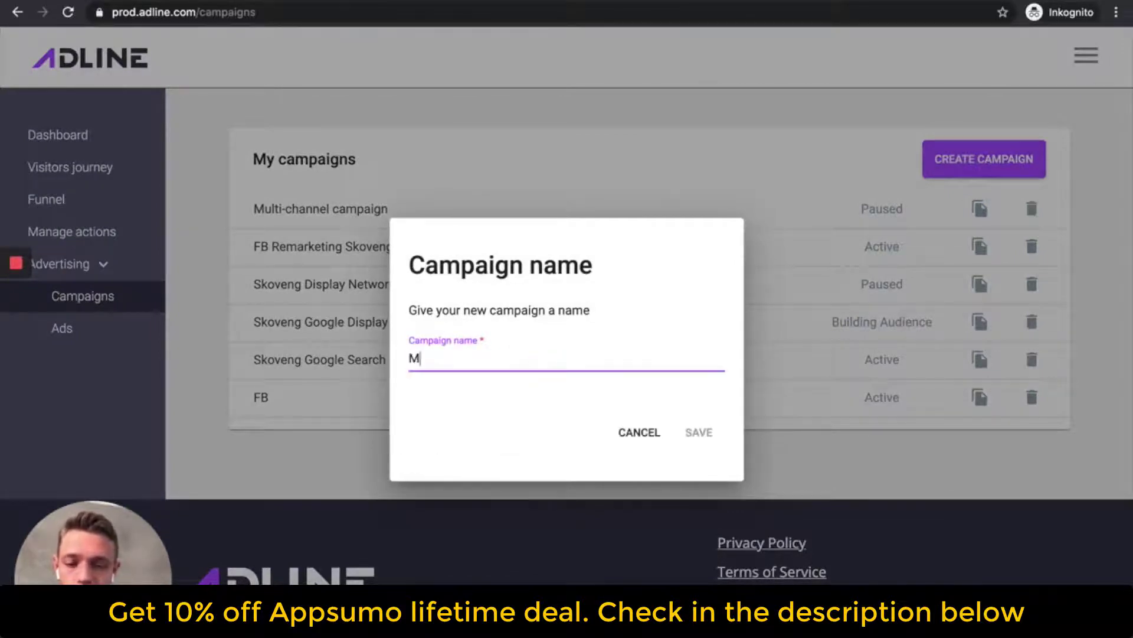
text(ulti-channel)
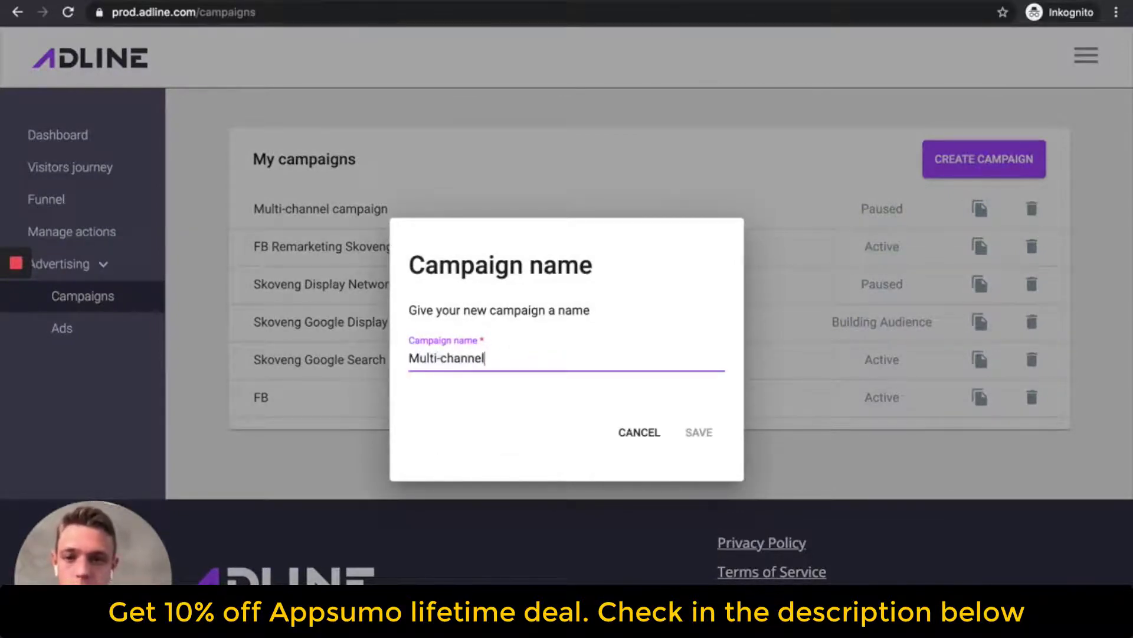
text( ads)
key(Return)
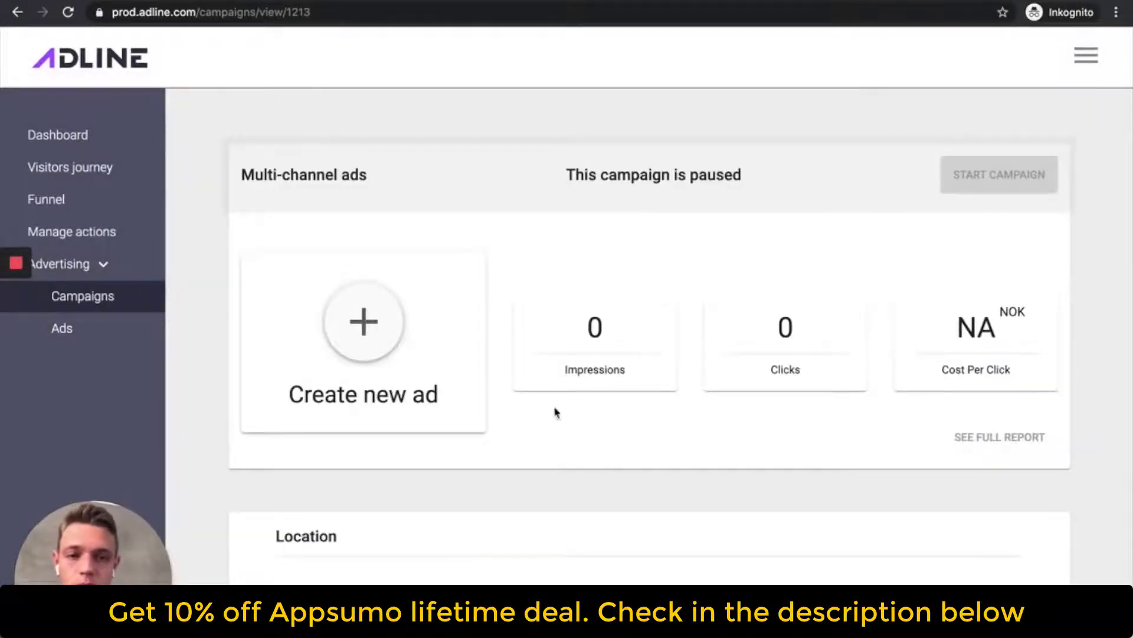
Start a new banner ad for the Multi-channel ads campaign, keeping all banner sizes selected.
click(427, 375)
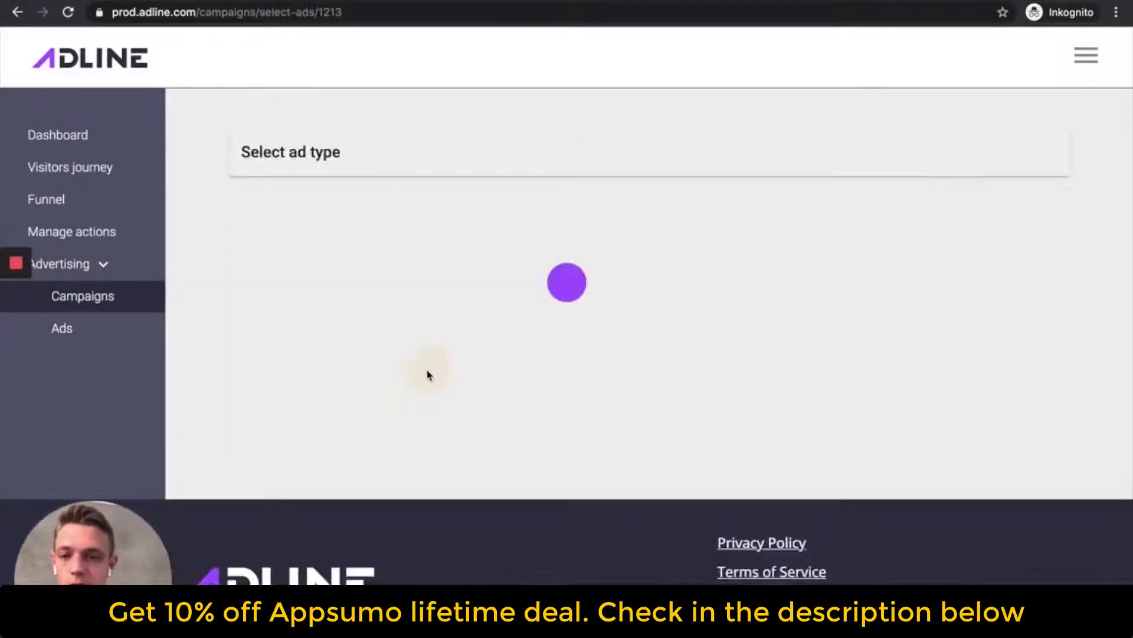
scroll(1050, 306, down, 1)
scroll(1051, 305, down, 5)
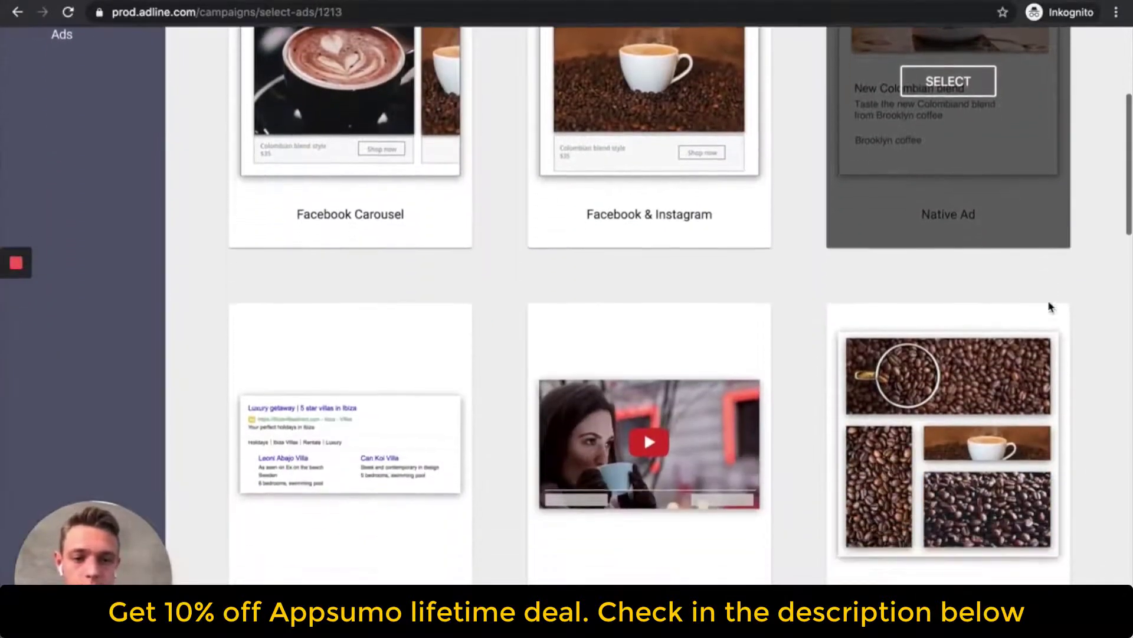
scroll(1050, 306, up, 3)
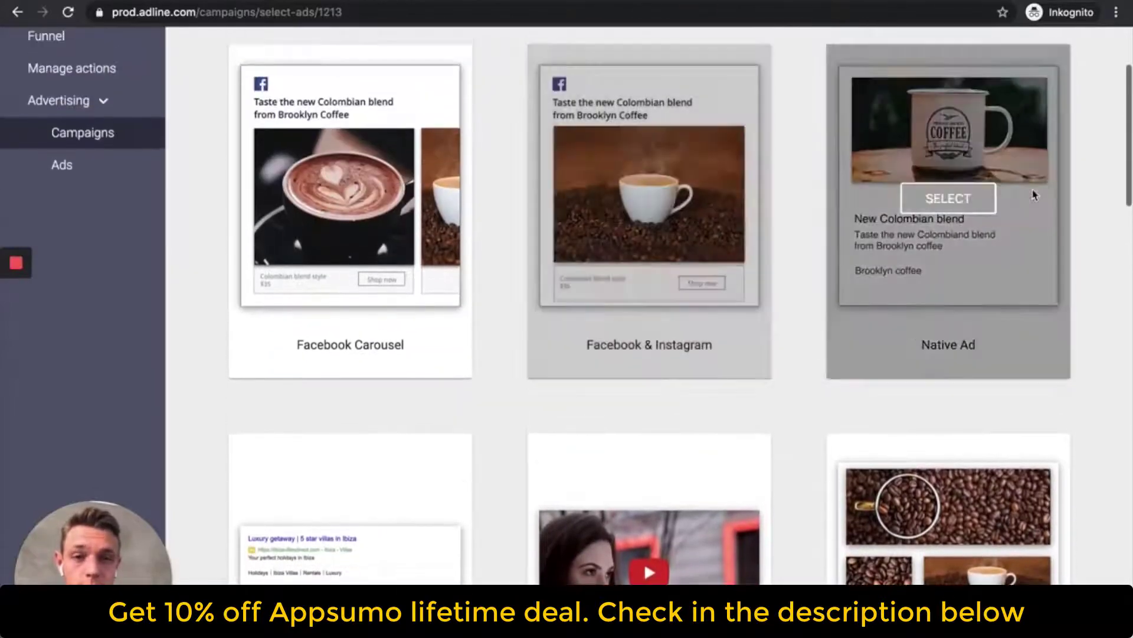
scroll(948, 383, down, 3)
click(952, 420)
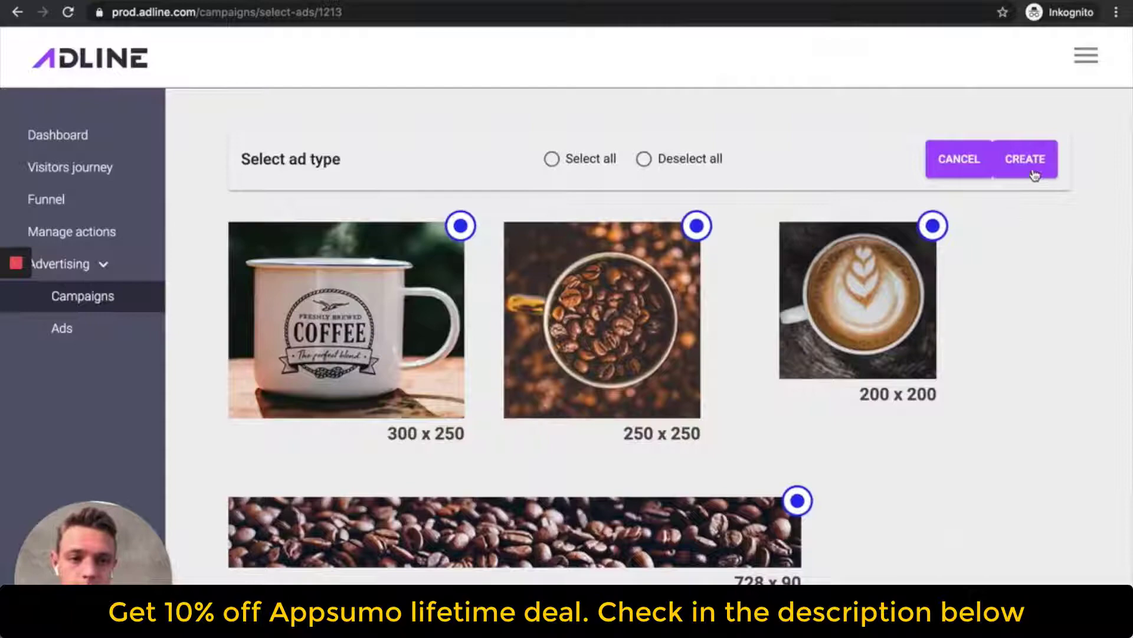
scroll(1033, 173, down, 15)
scroll(1034, 175, up, 15)
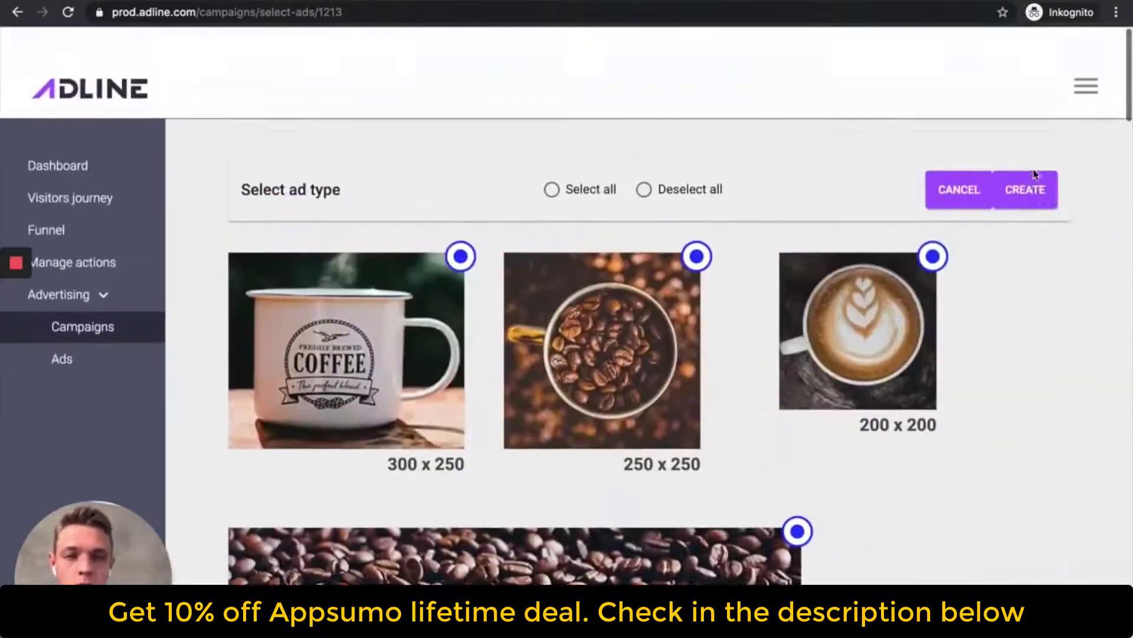
click(1033, 170)
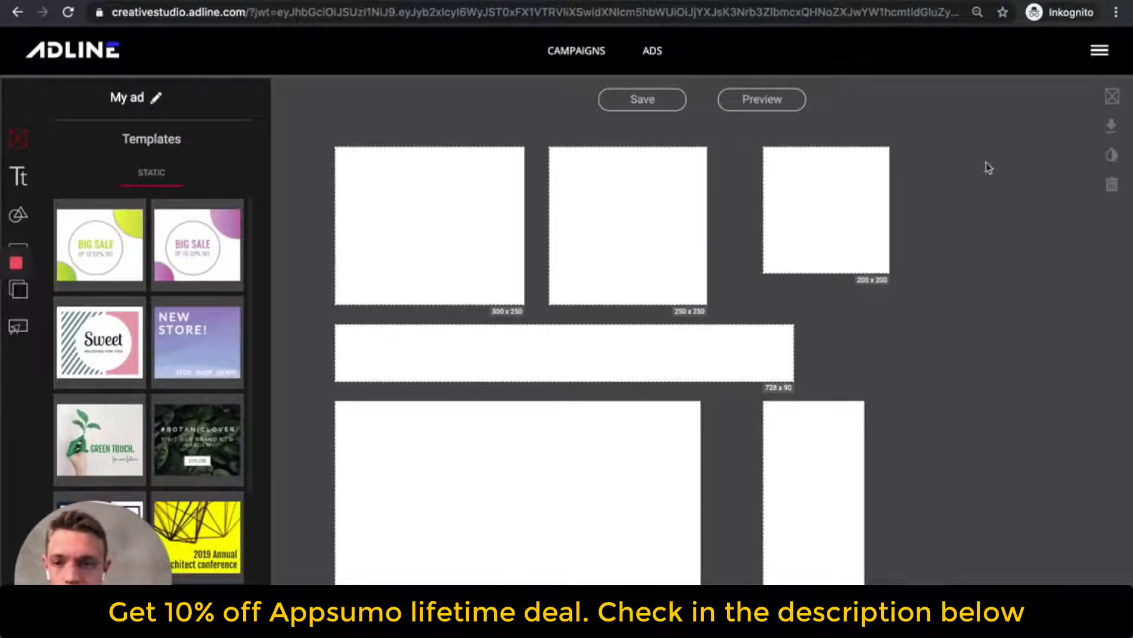
Apply the "Green Touch" static template to the banners and check the design across the sizes.
click(495, 115)
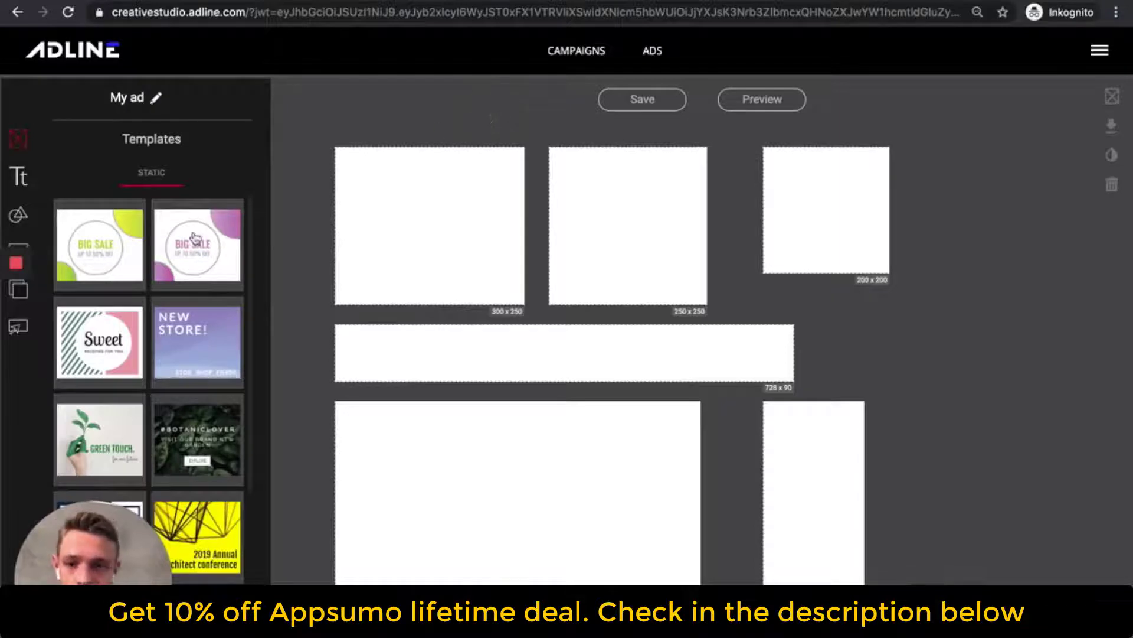
click(104, 436)
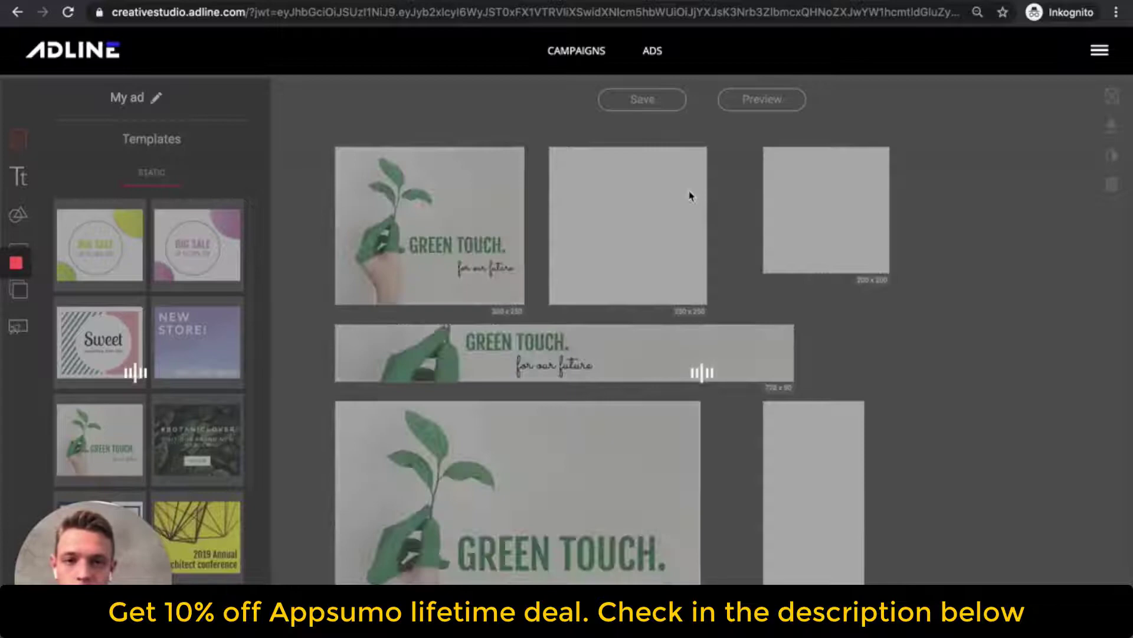
scroll(688, 195, down, 5)
scroll(777, 246, down, 2)
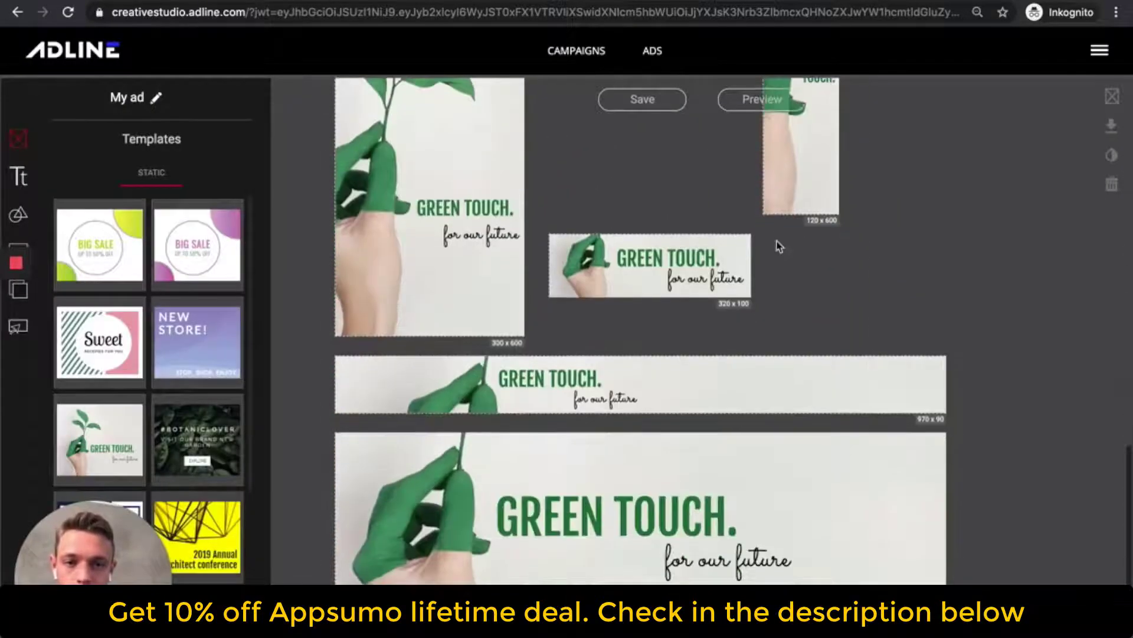
scroll(931, 246, up, 3)
scroll(929, 244, up, 4)
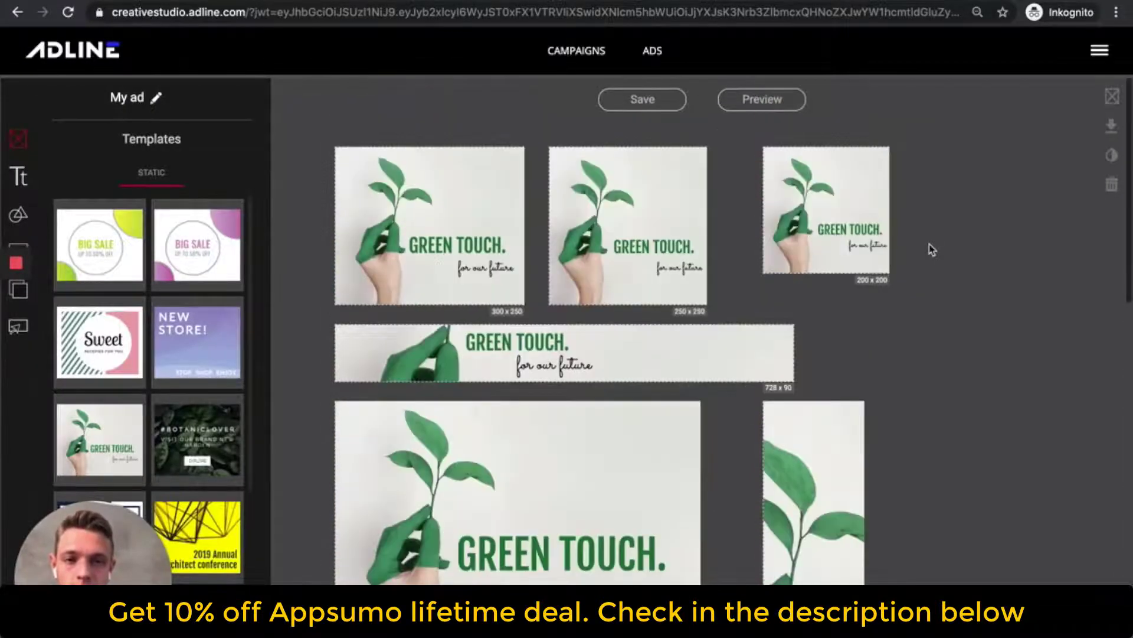
click(936, 256)
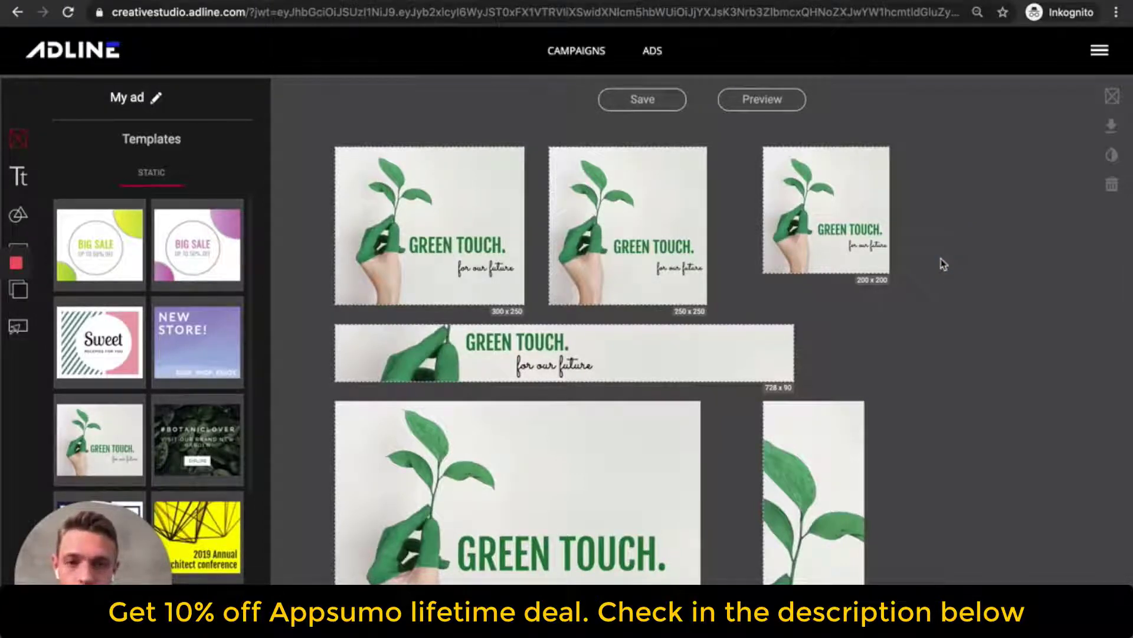
click(656, 102)
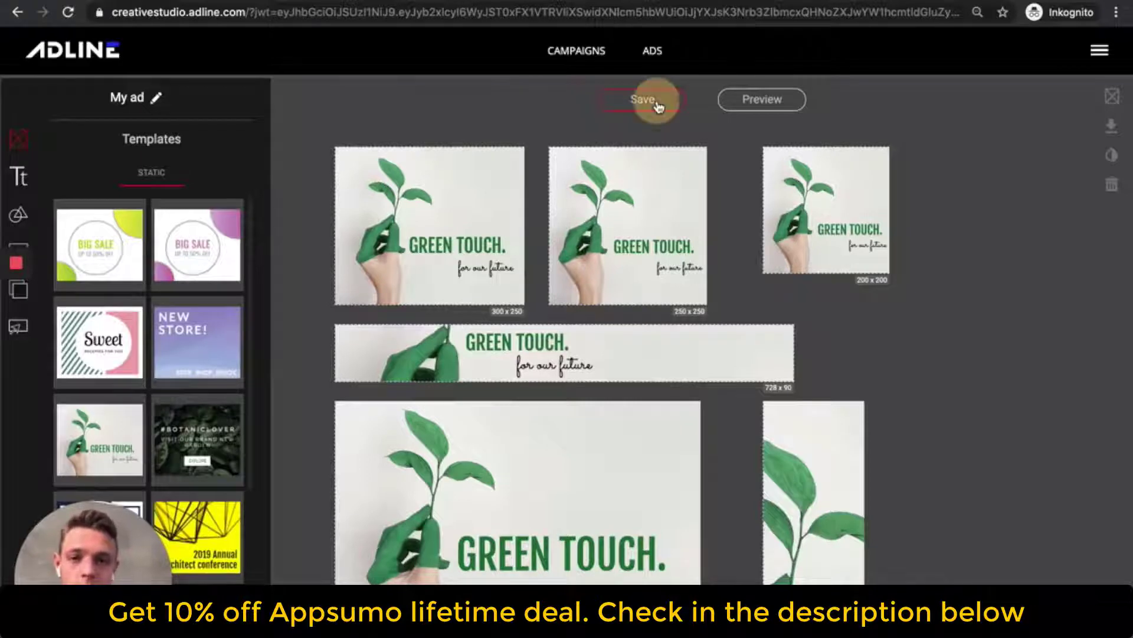
click(481, 368)
click(476, 368)
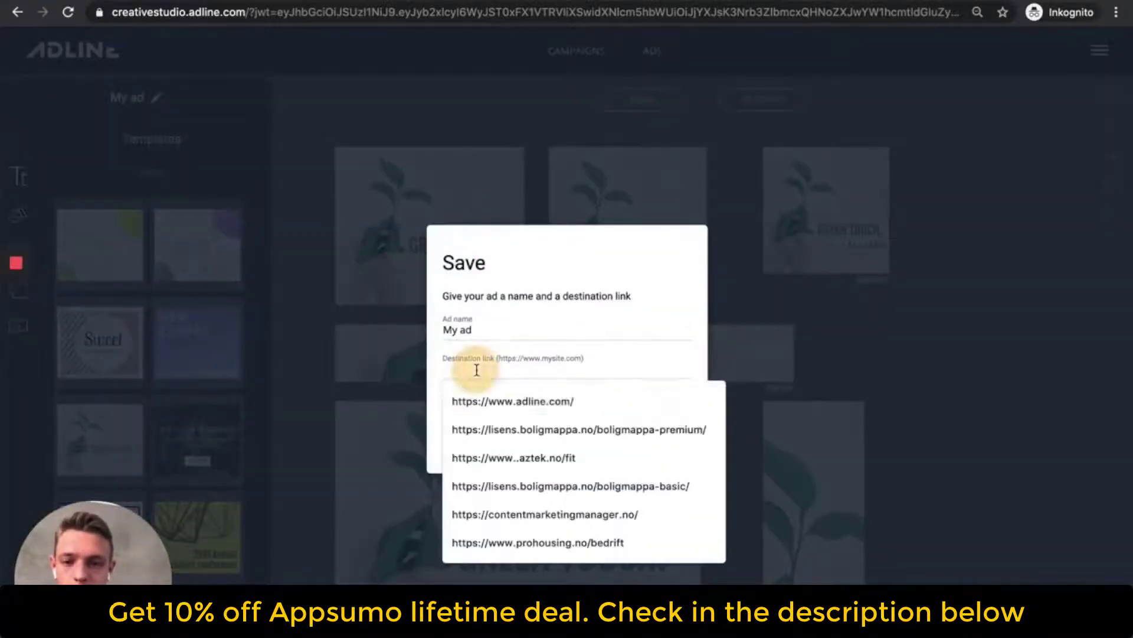
click(513, 400)
click(672, 423)
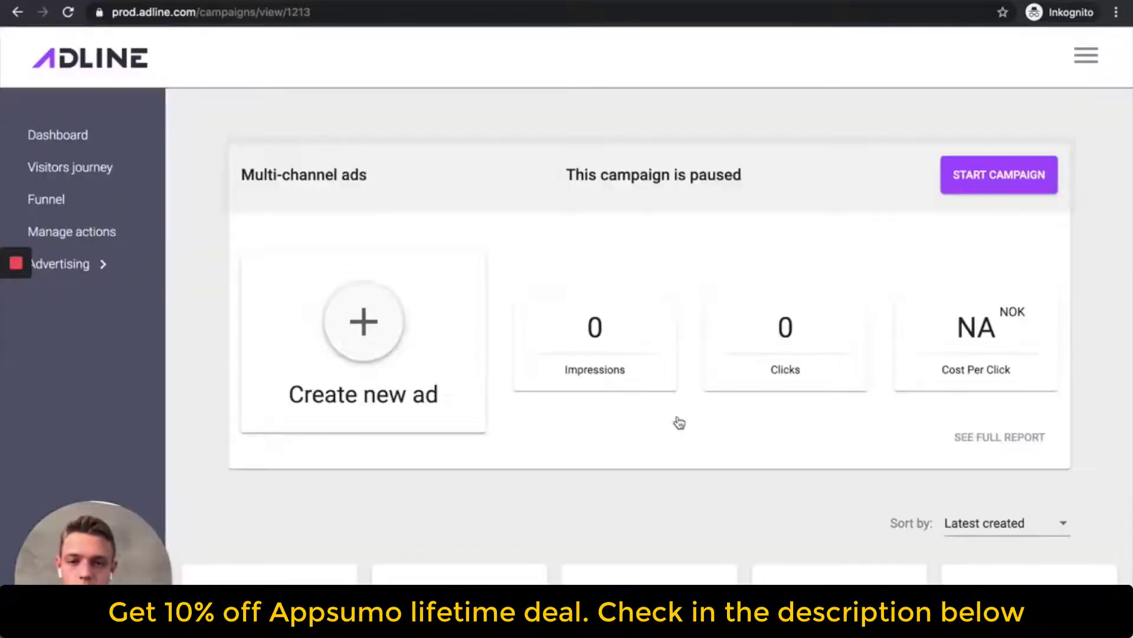
Look over the saved Green Touch banners in the Multi-channel ads campaign.
scroll(679, 422, down, 12)
scroll(679, 422, down, 6)
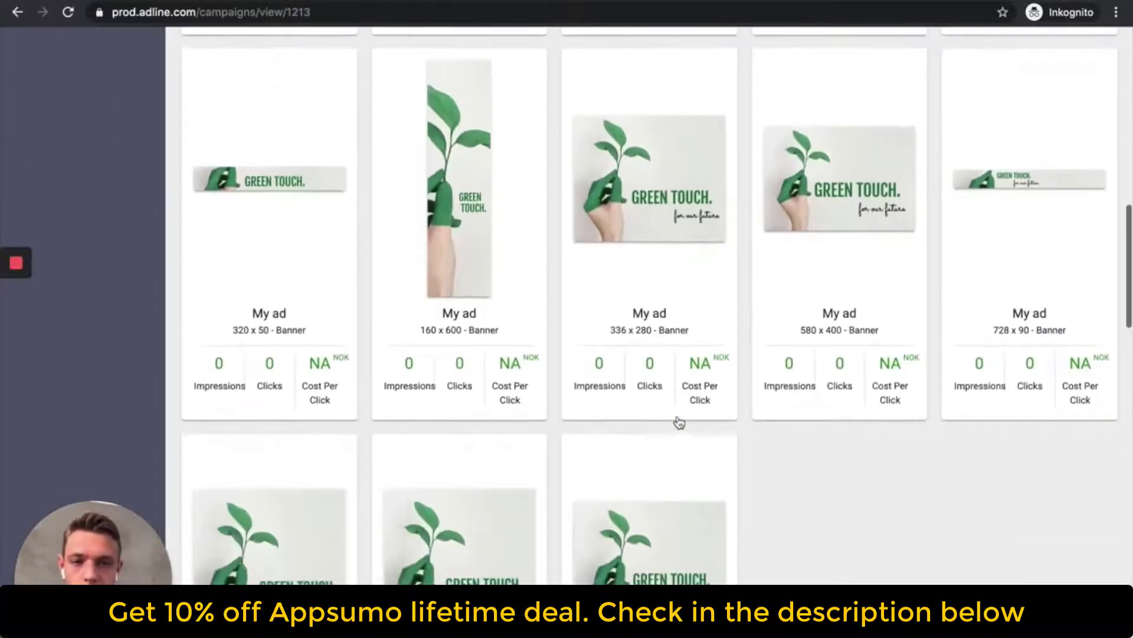
scroll(679, 422, up, 18)
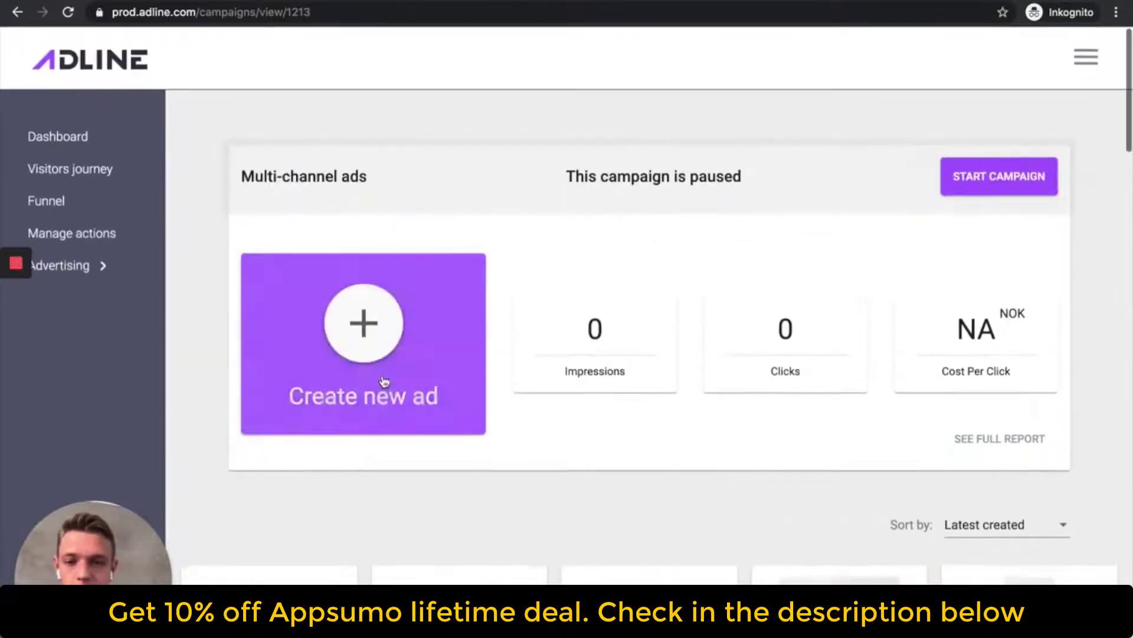
Start a new Facebook & Instagram ad in the Multi-channel ads campaign.
click(384, 381)
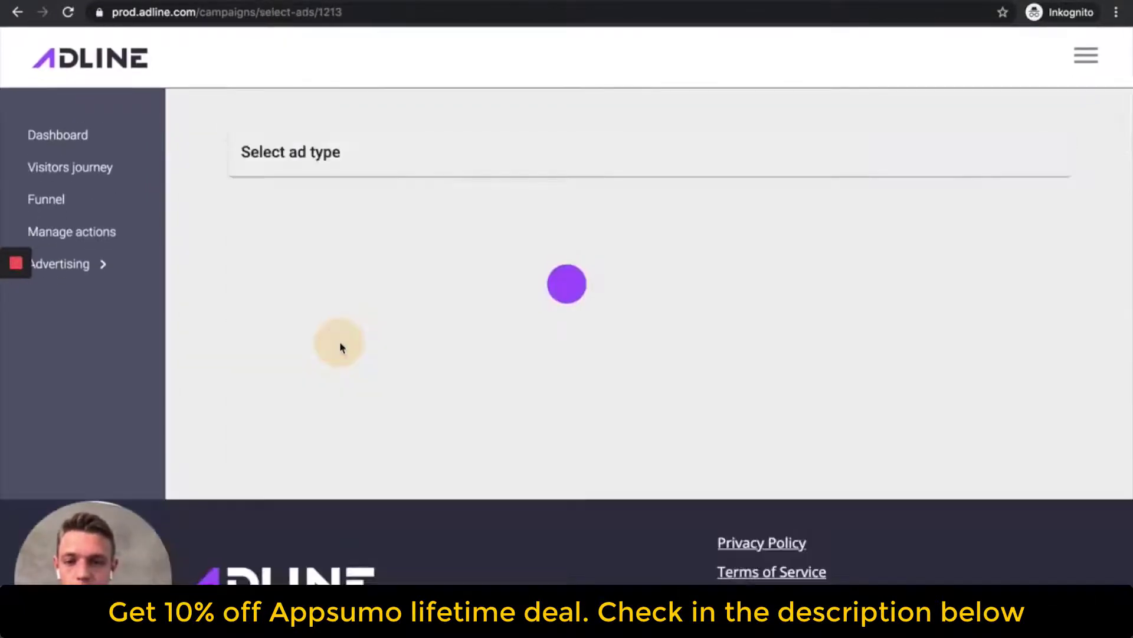
scroll(679, 295, down, 2)
click(675, 273)
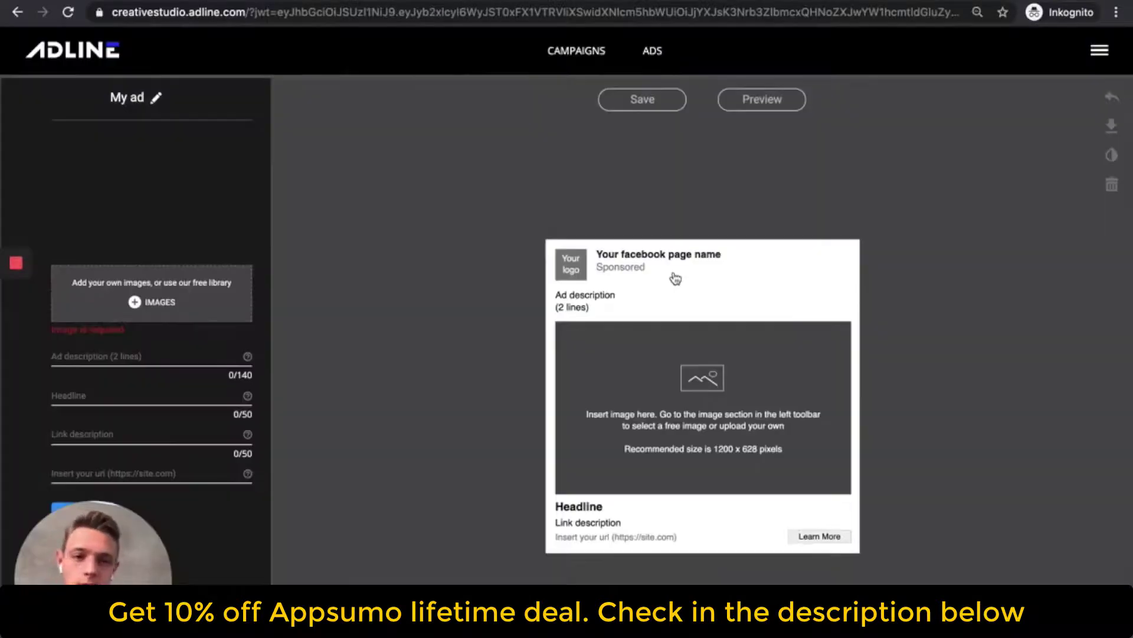
Add the dark photo of the red crane truck from the uploaded images and enlarge it to fill the ad's image area.
click(212, 262)
click(183, 294)
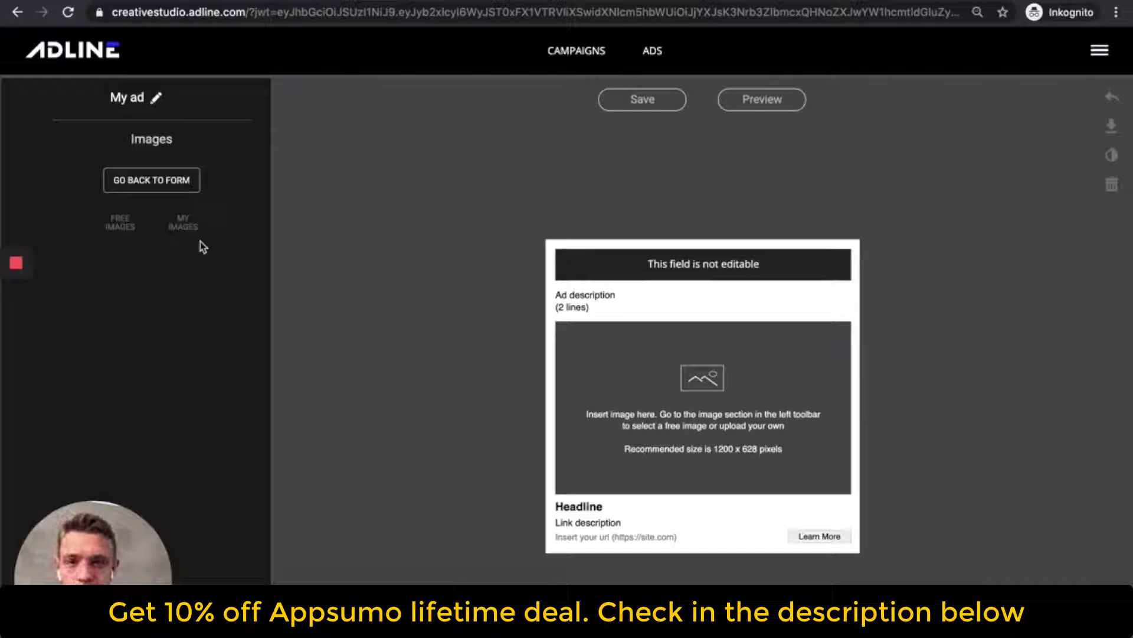
click(183, 223)
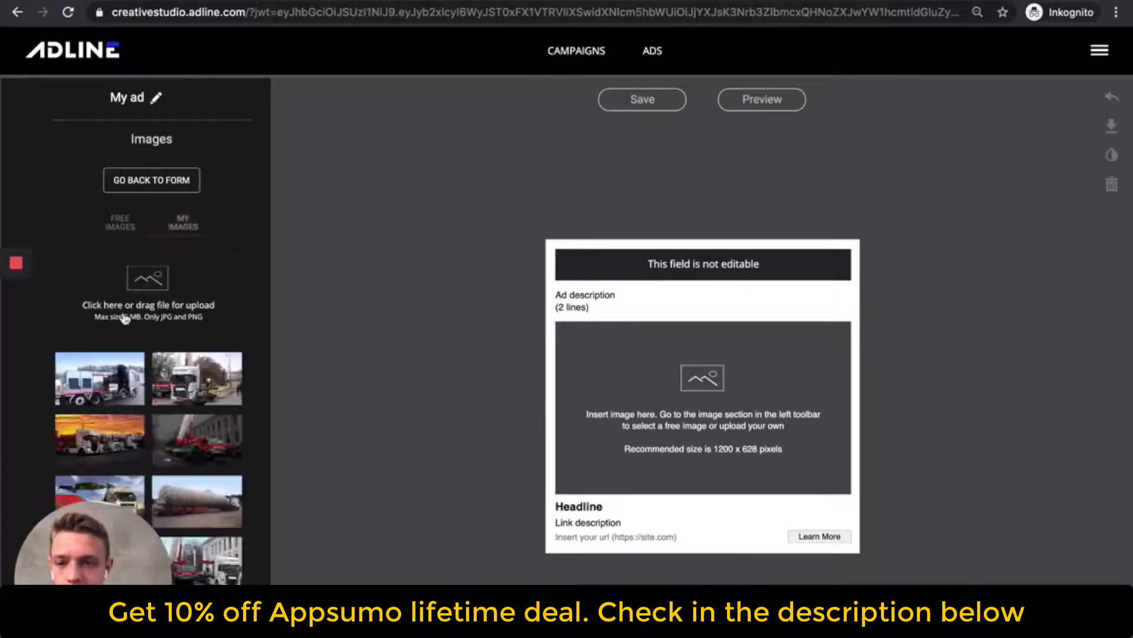
scroll(105, 387, down, 2)
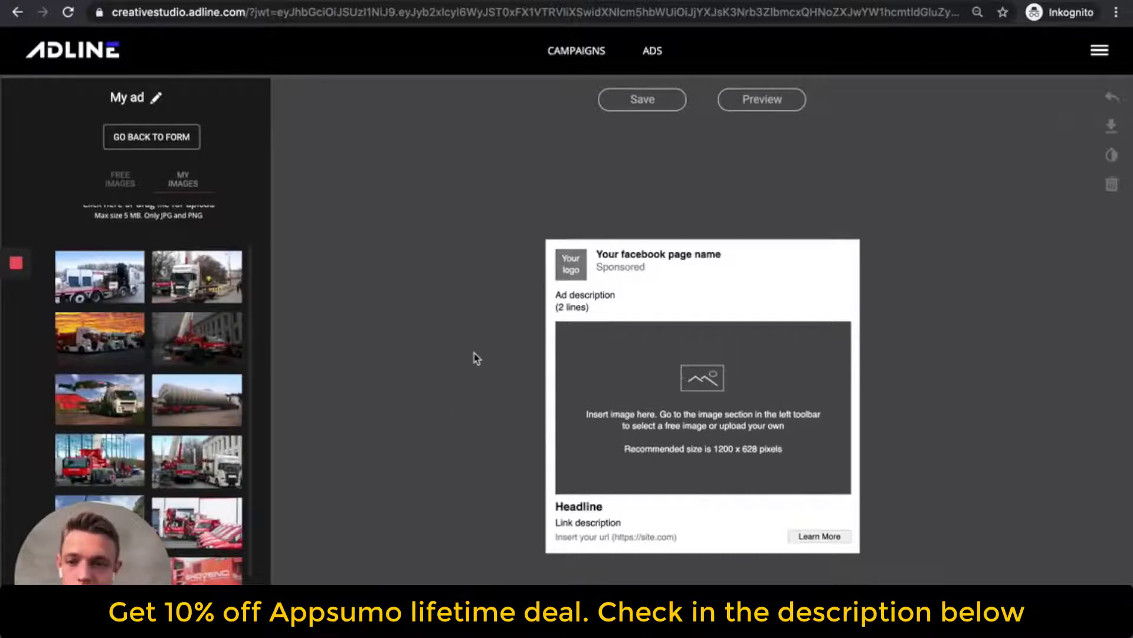
click(673, 367)
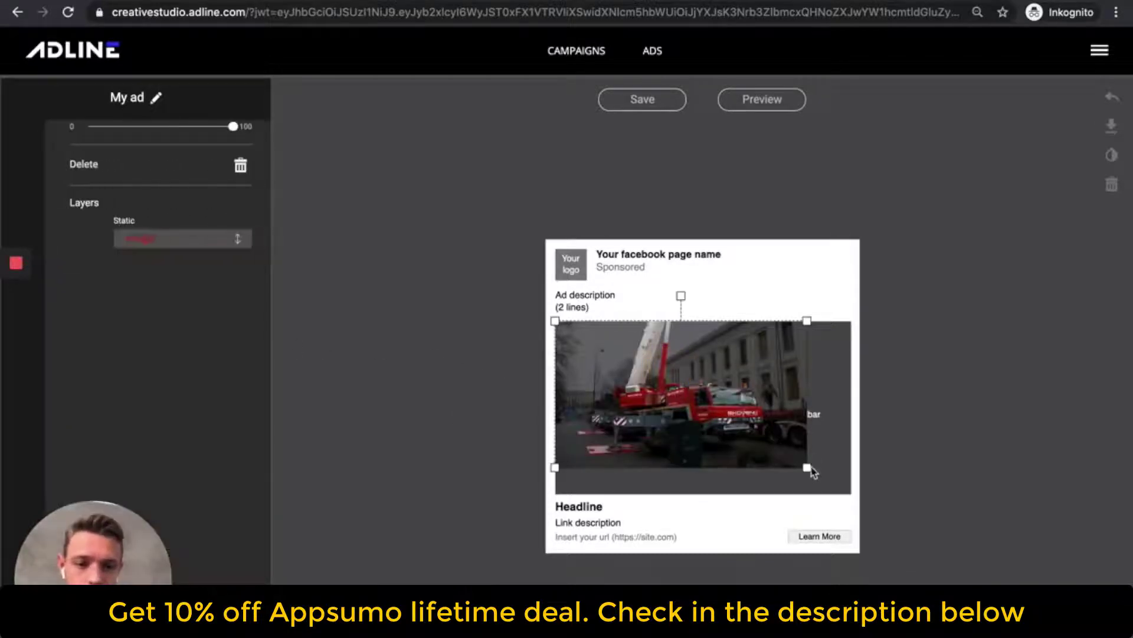
drag(807, 468, 850, 515)
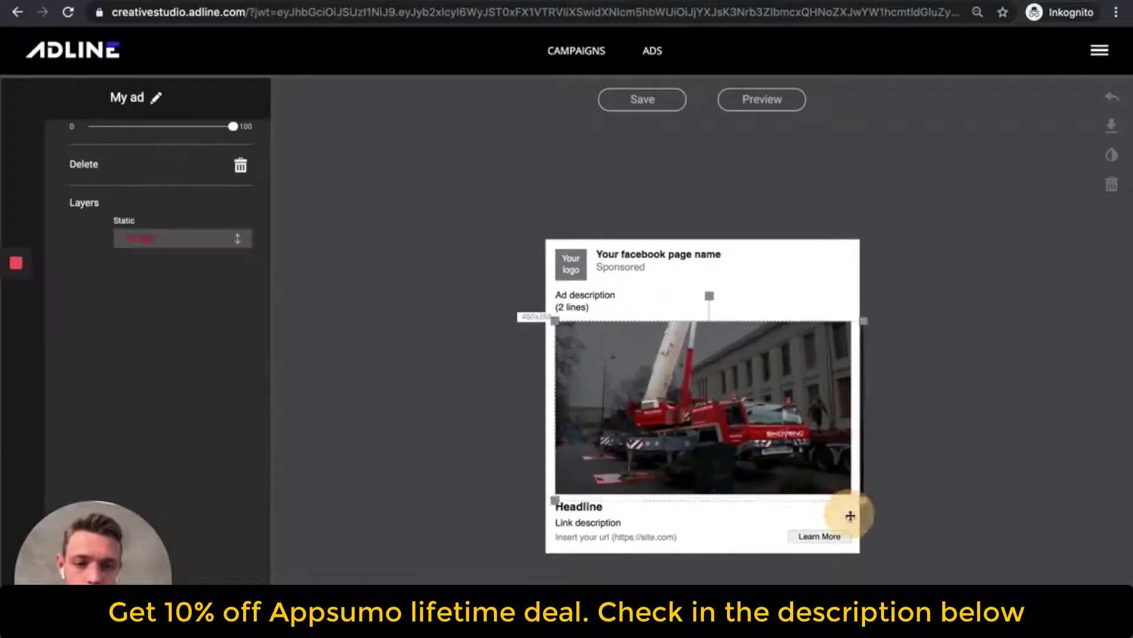
drag(750, 387, 745, 385)
click(388, 388)
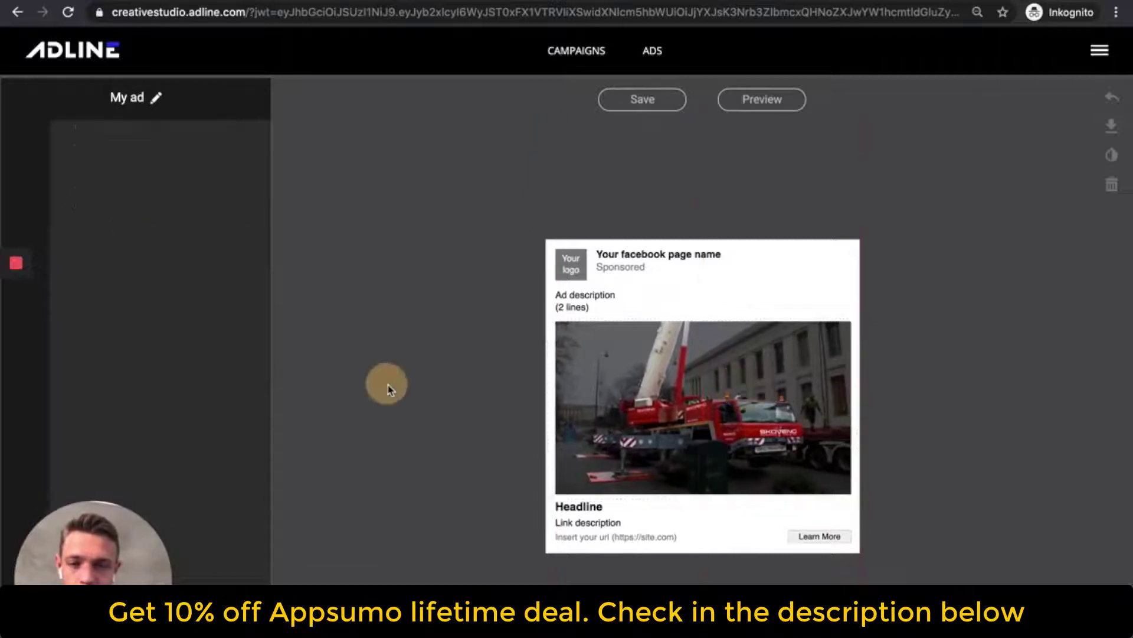
Fill in the ad description "Stadig flere digitale tjenester krever rask data og hurtig responstid Aztek er din partner innen ledende skyteknologi!".
click(141, 132)
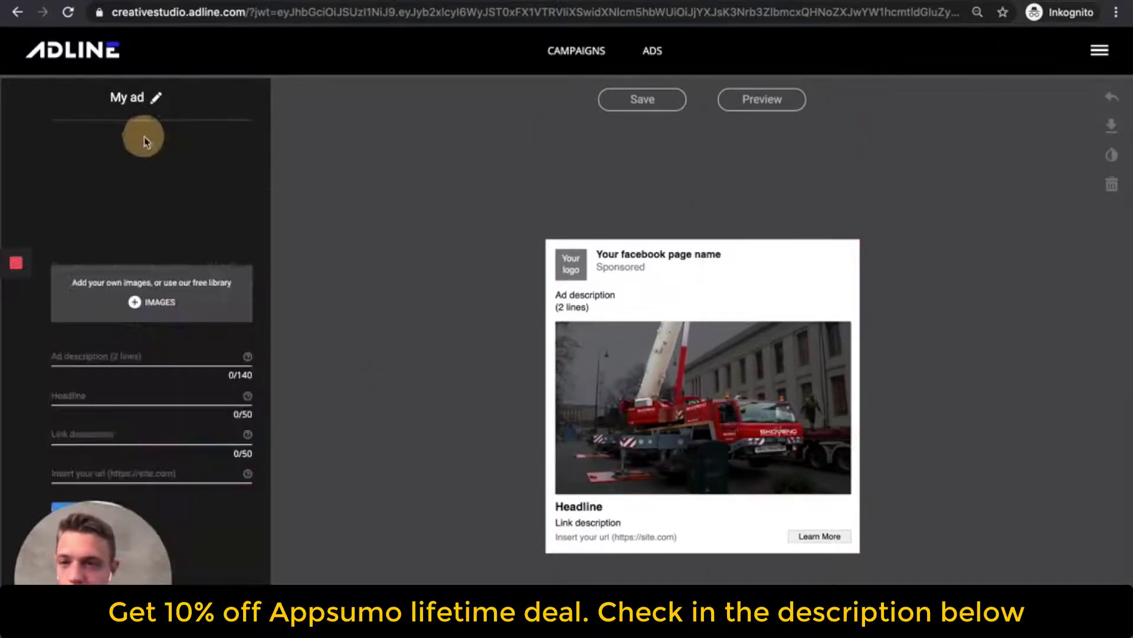
click(135, 352)
click(137, 385)
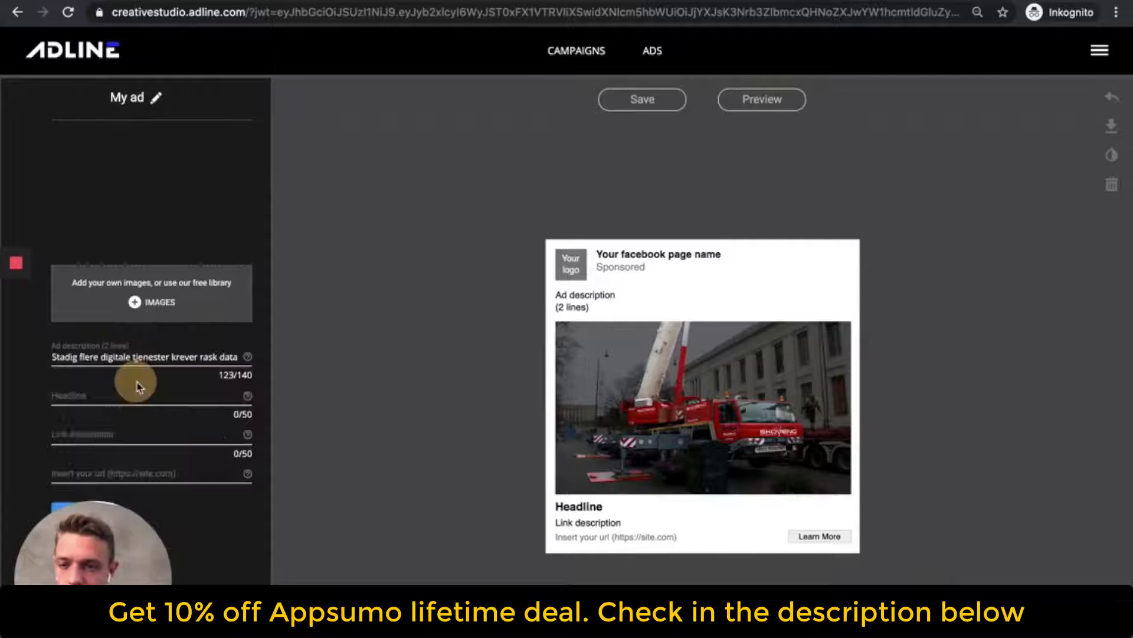
click(127, 390)
click(137, 426)
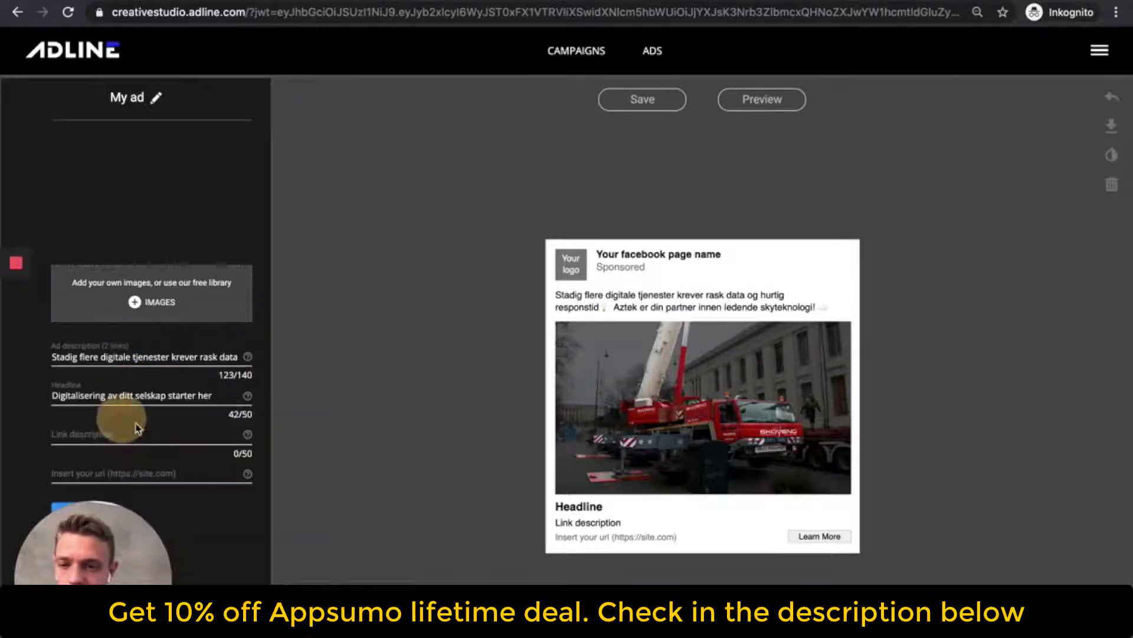
click(161, 437)
click(189, 476)
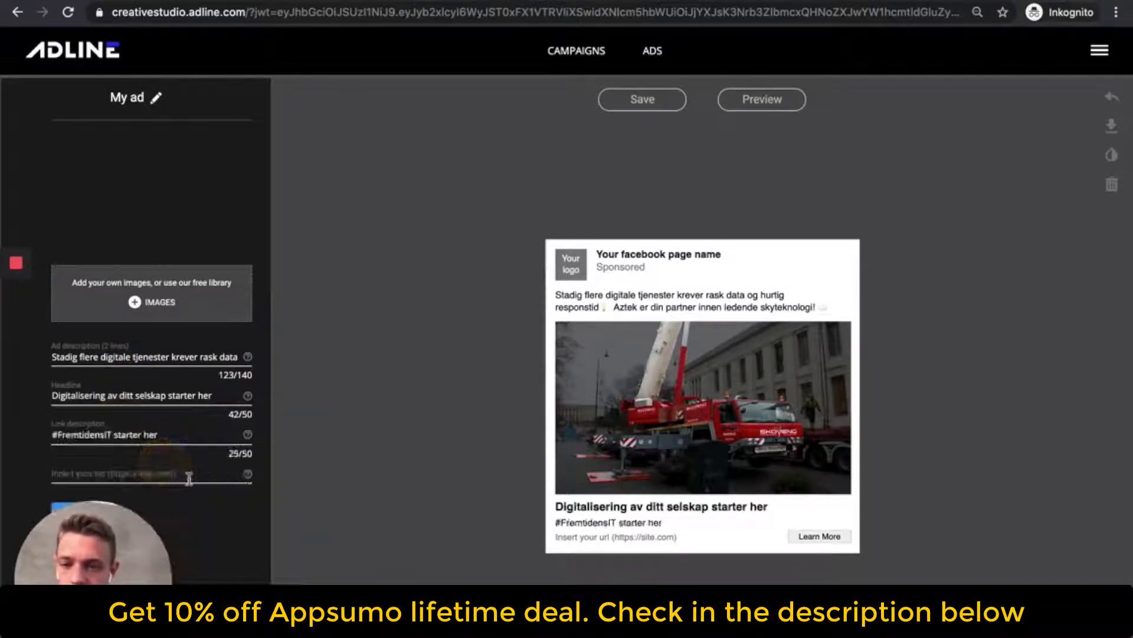
click(189, 476)
click(198, 506)
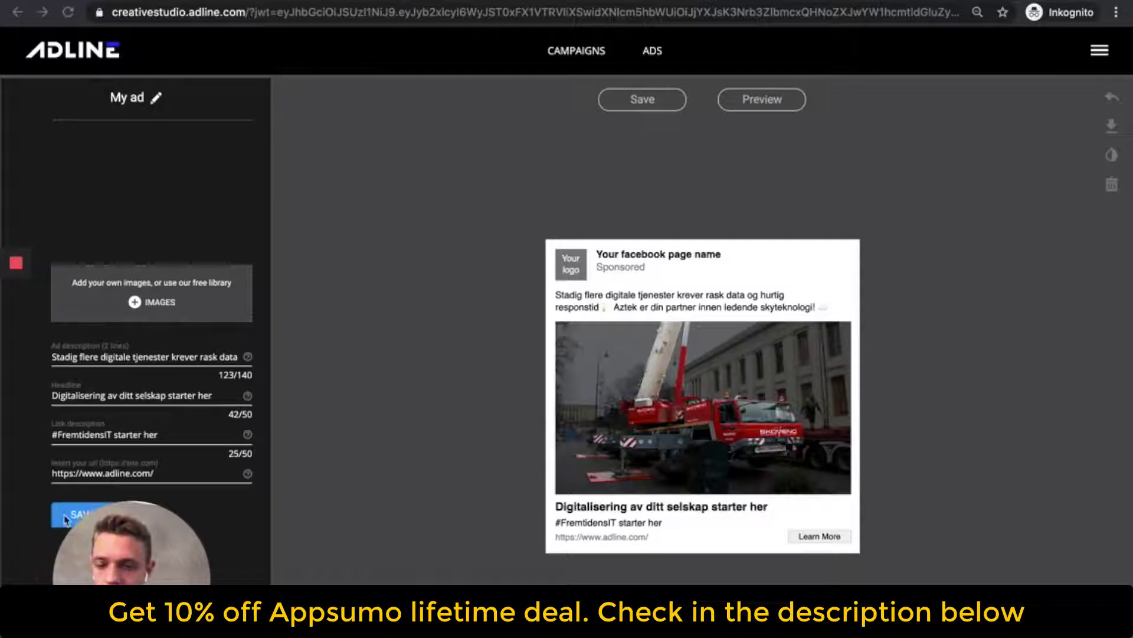
click(655, 102)
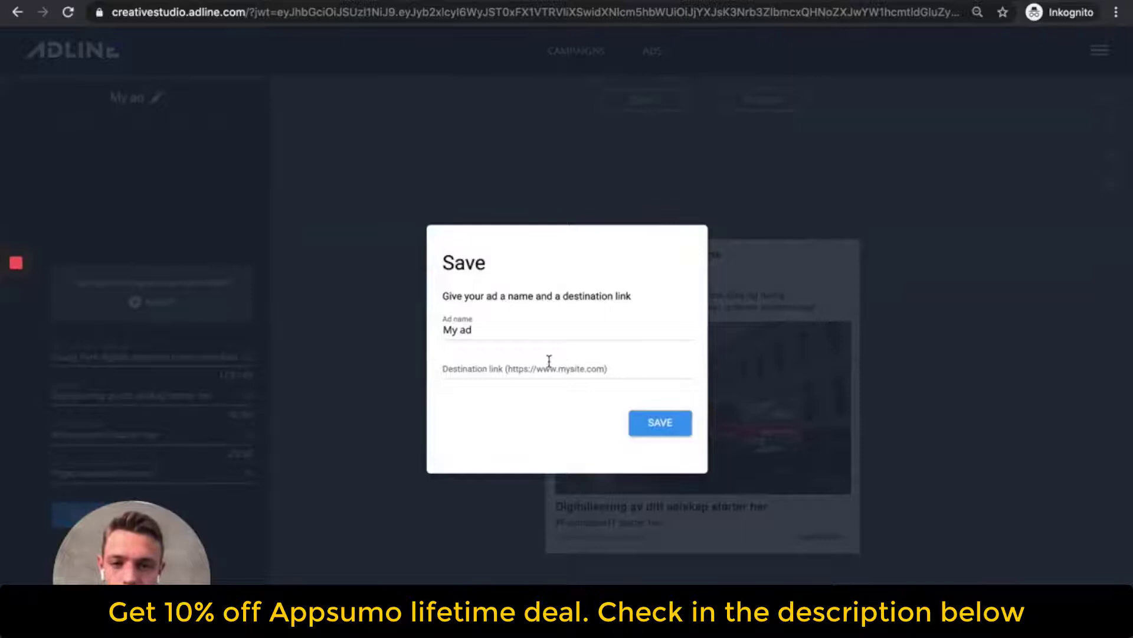
click(549, 361)
click(546, 392)
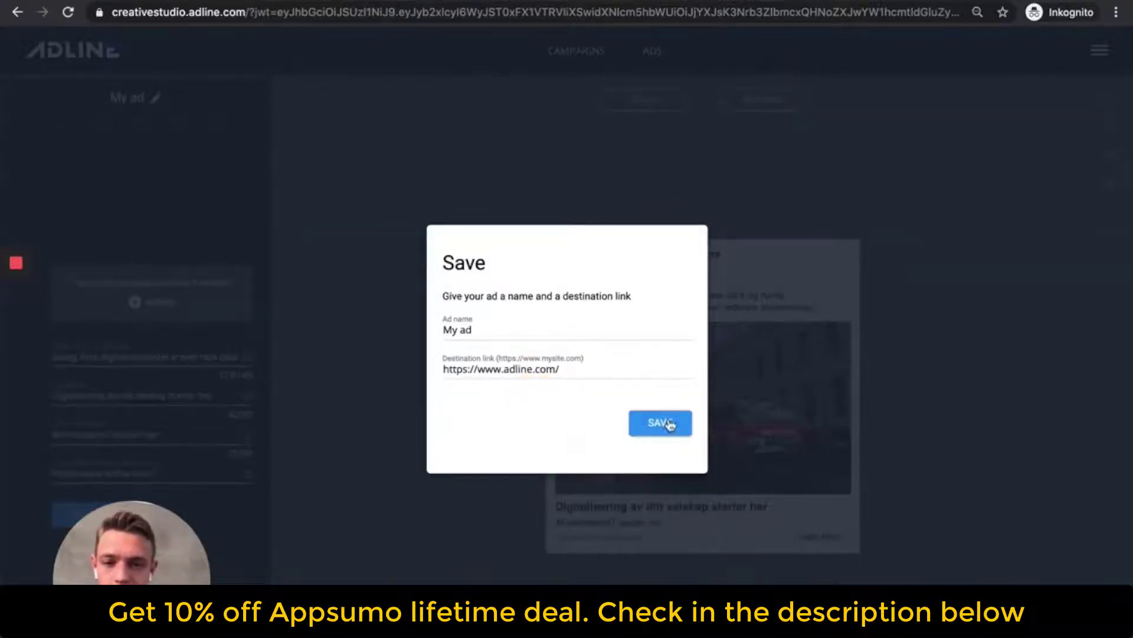
triple_click(514, 325)
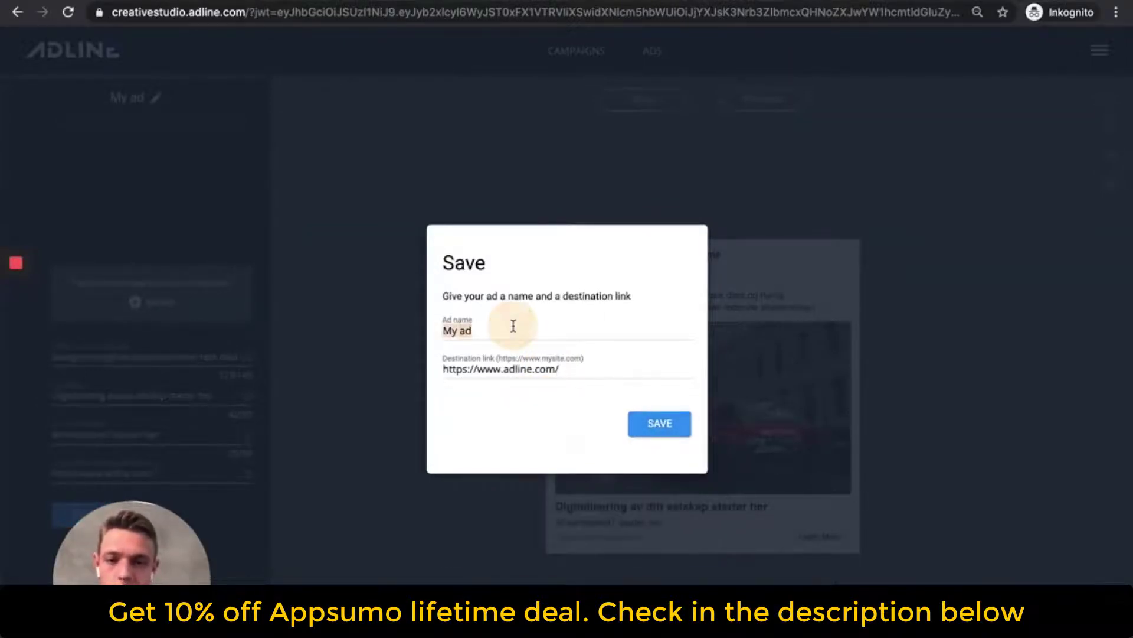
text(Facebook)
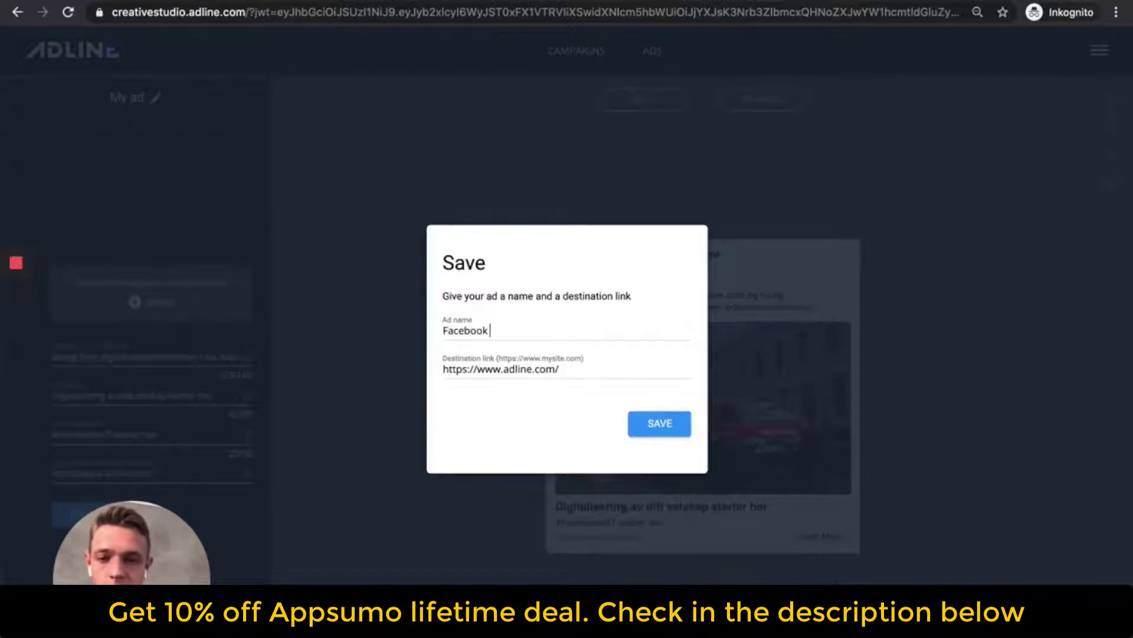
key(Return)
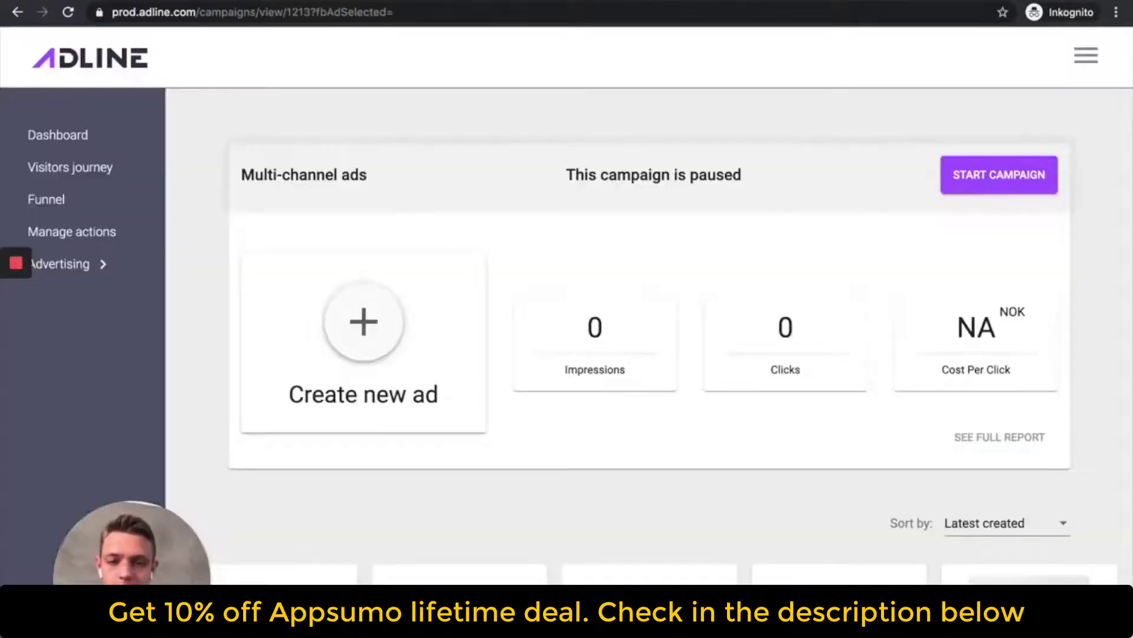
Duplicate Facebook ad 1 twice in the campaign's ad list.
scroll(569, 450, down, 7)
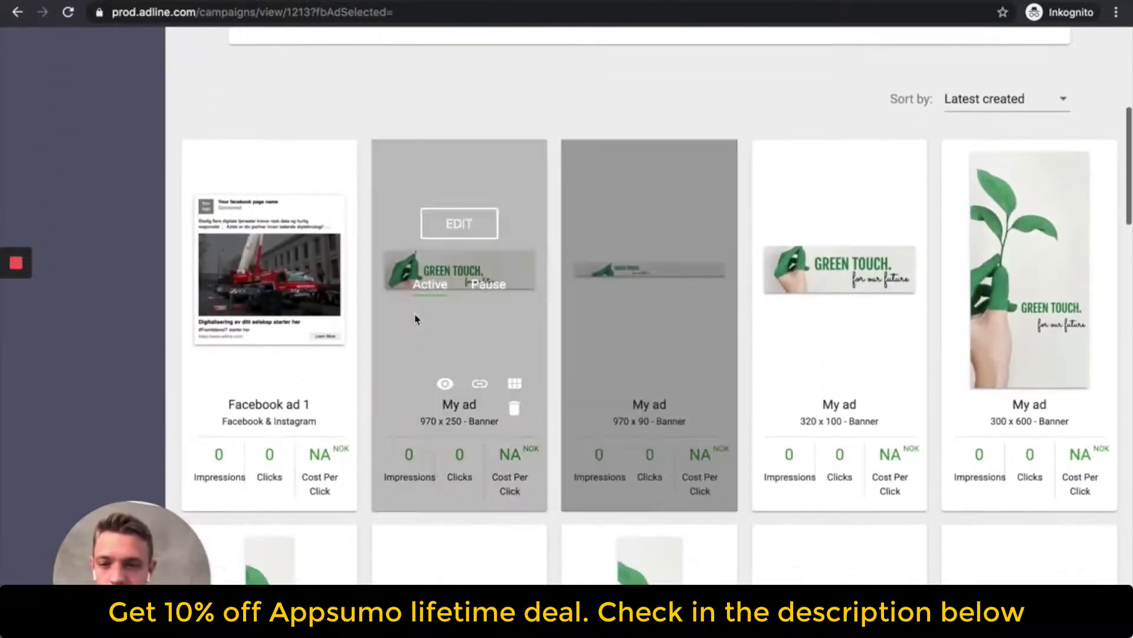
mouse_move(318, 261)
click(324, 384)
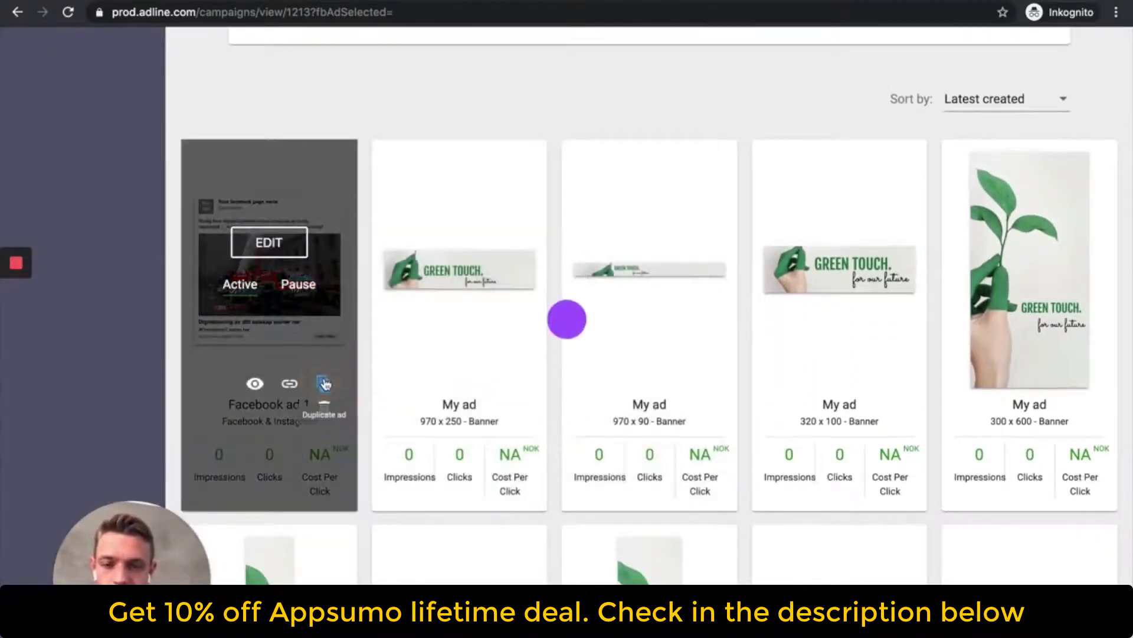
click(324, 384)
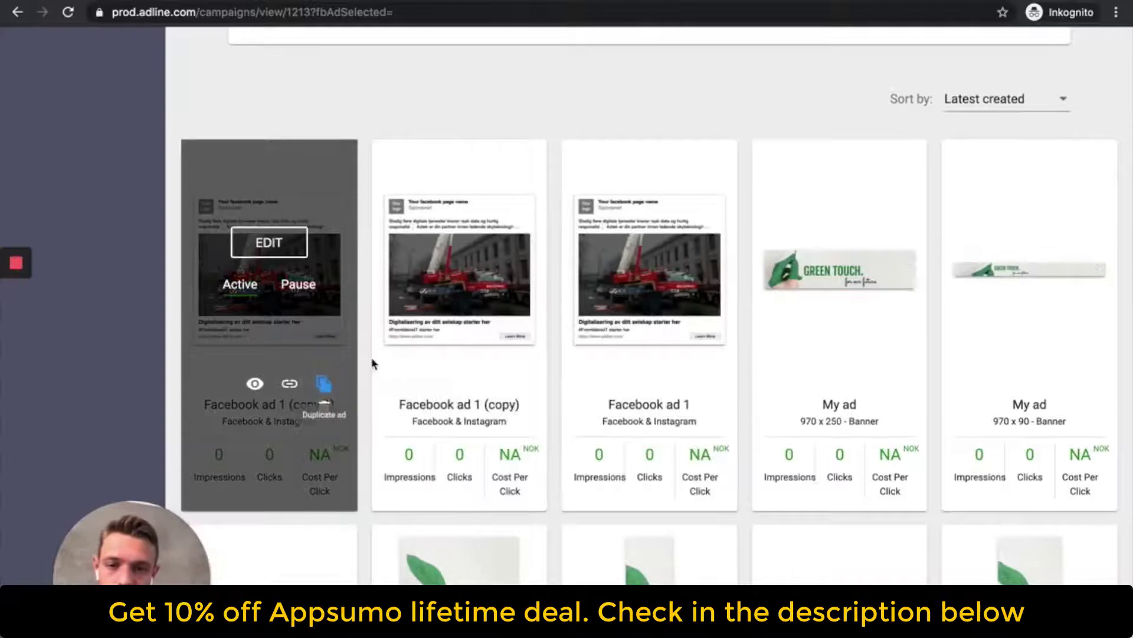
Edit one Facebook ad copy and cover its crane photo with the uploaded sunset truck photo, enlarged and centred over the image area.
click(450, 251)
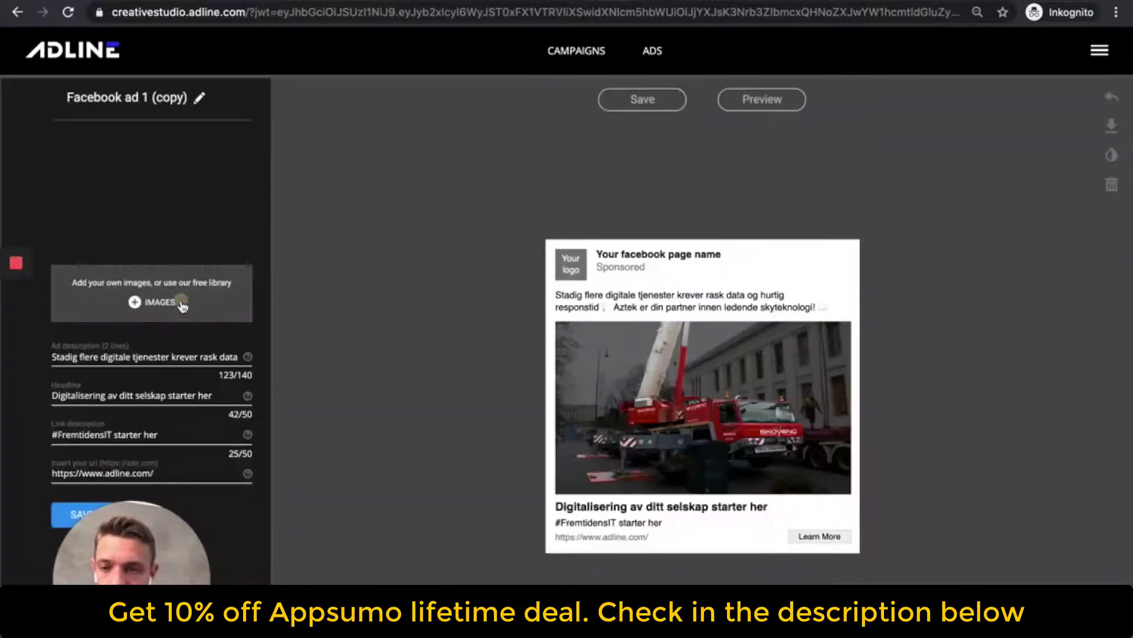
click(183, 302)
click(190, 227)
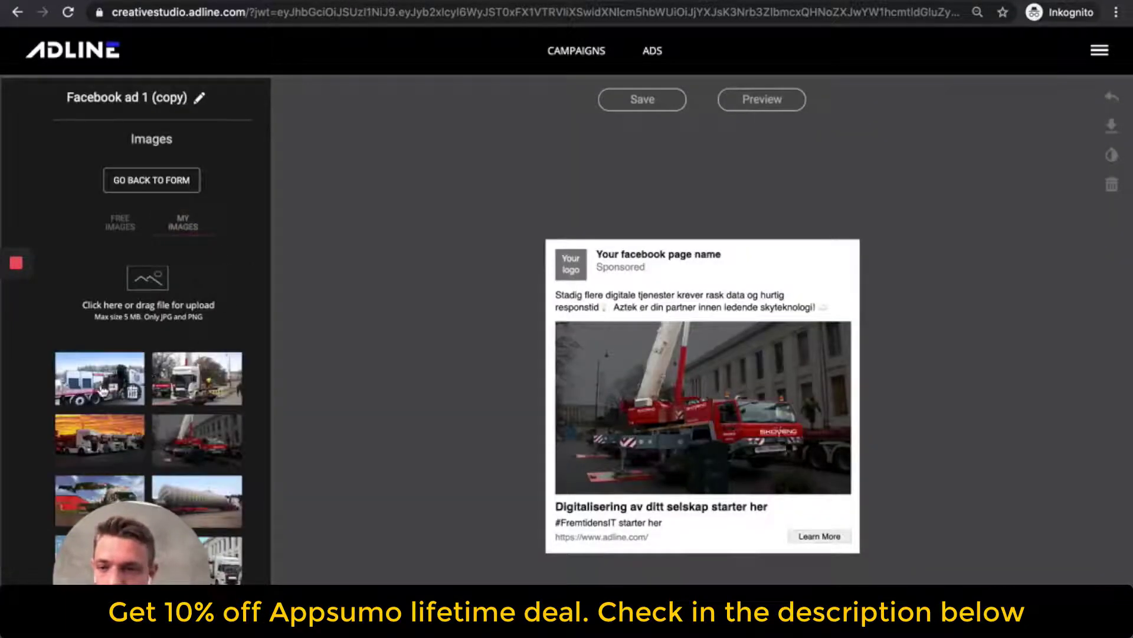
drag(462, 408, 683, 385)
click(684, 385)
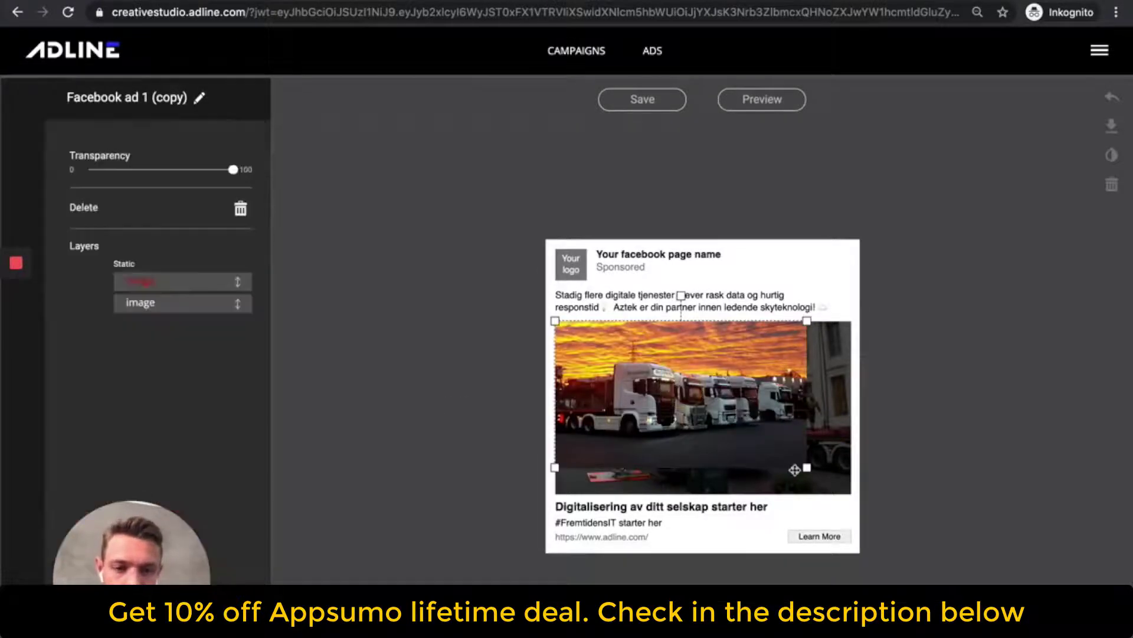
drag(806, 470, 855, 509)
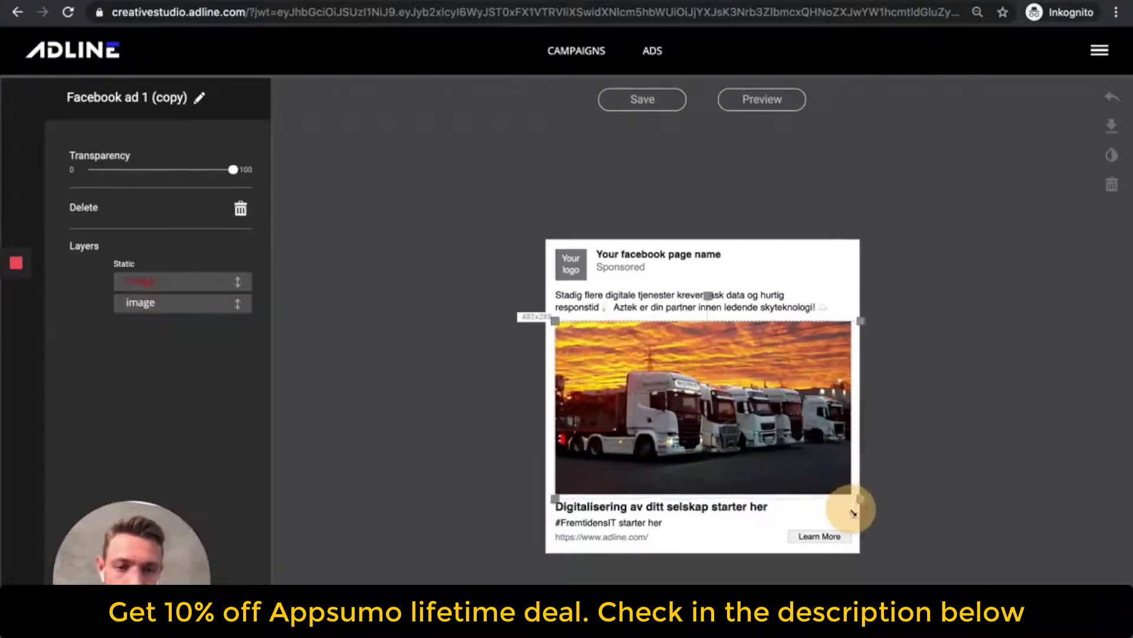
click(787, 426)
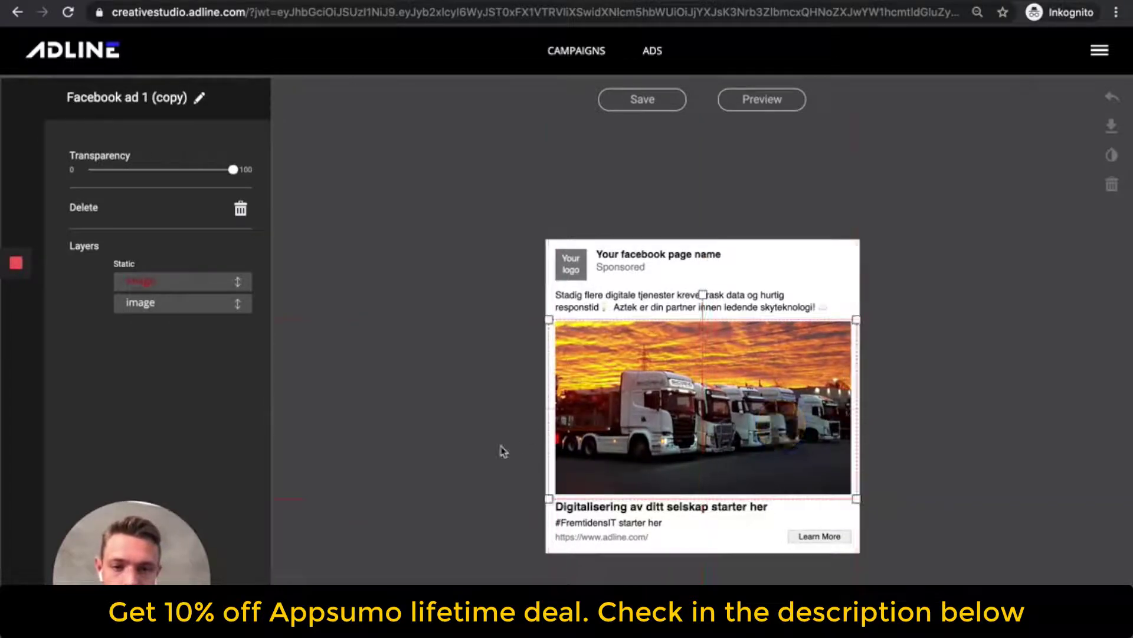
click(462, 465)
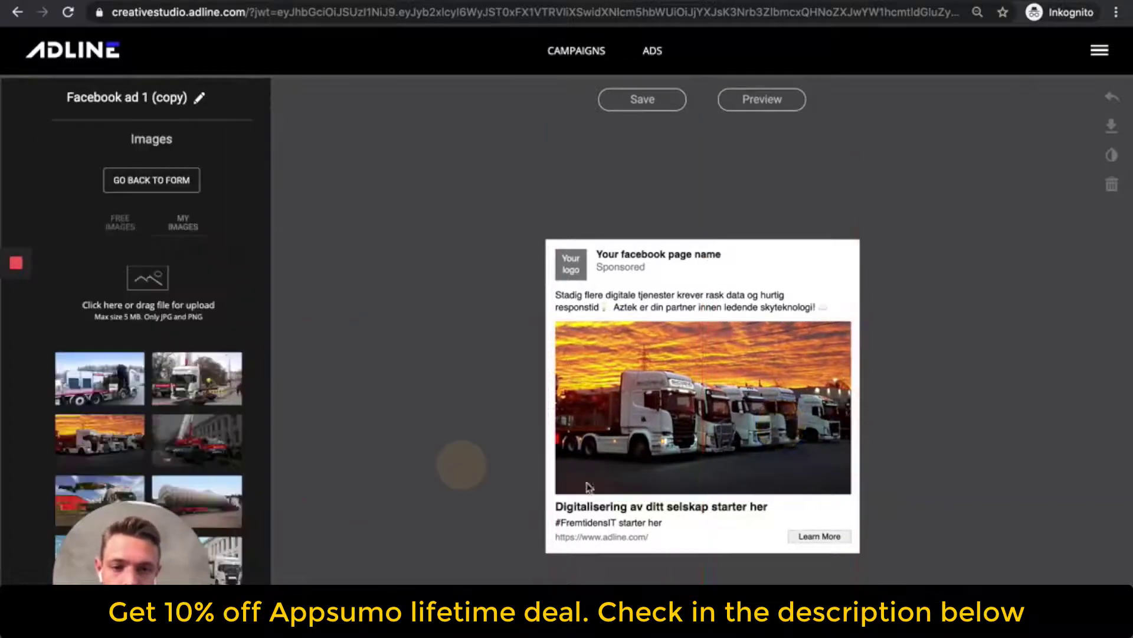
Save the edited copy under the name "Facebook ad 2".
click(625, 105)
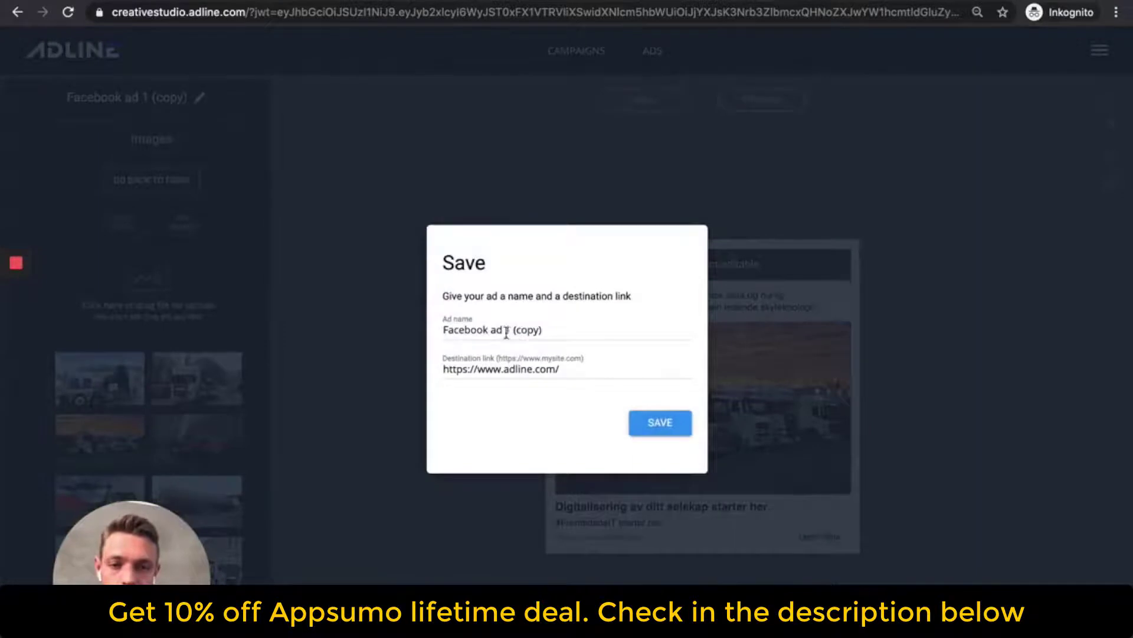
drag(506, 332, 570, 352)
text(2)
key(Return)
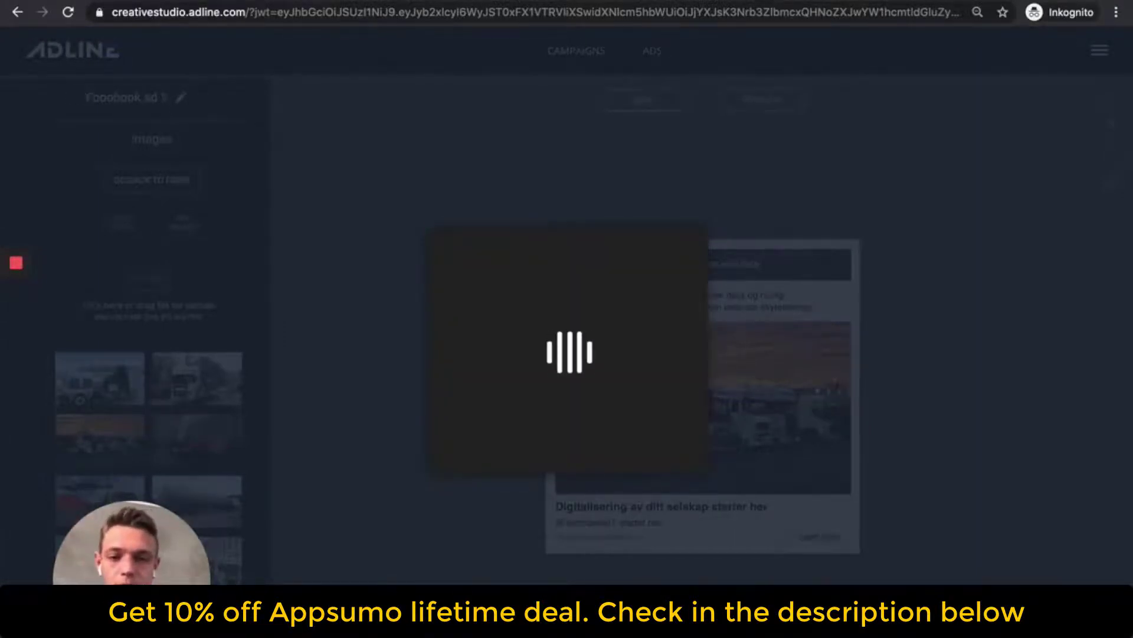
Edit "Facebook ad 1 (copy 1)" and cover its crane photo with the uploaded photo of red service vehicles, enlarged and centred over the image area.
scroll(546, 329, down, 7)
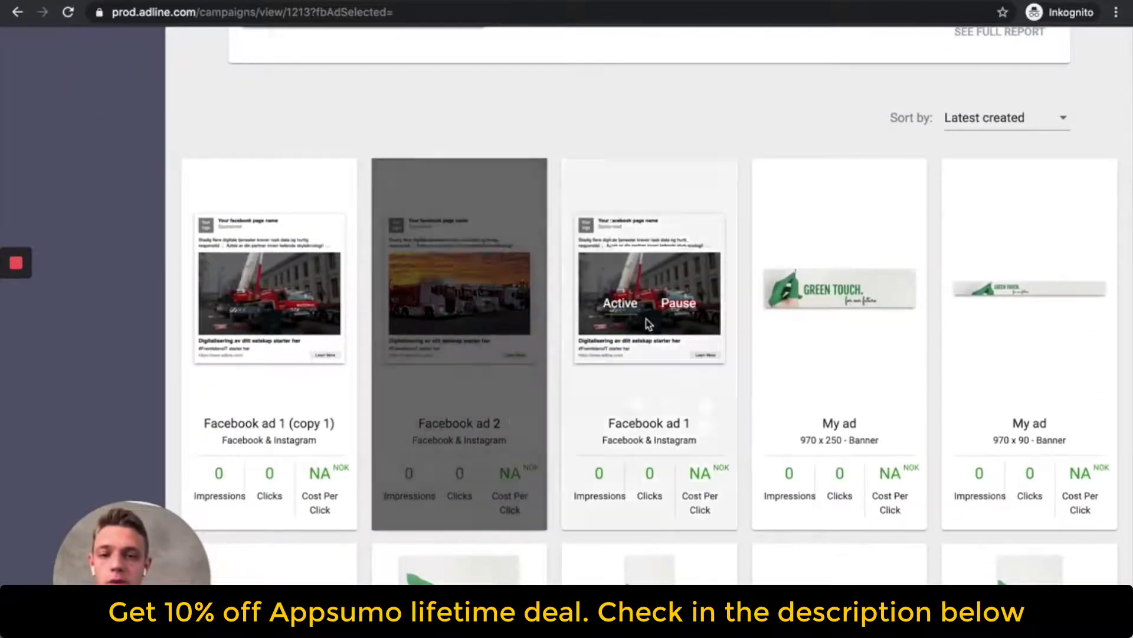
click(269, 260)
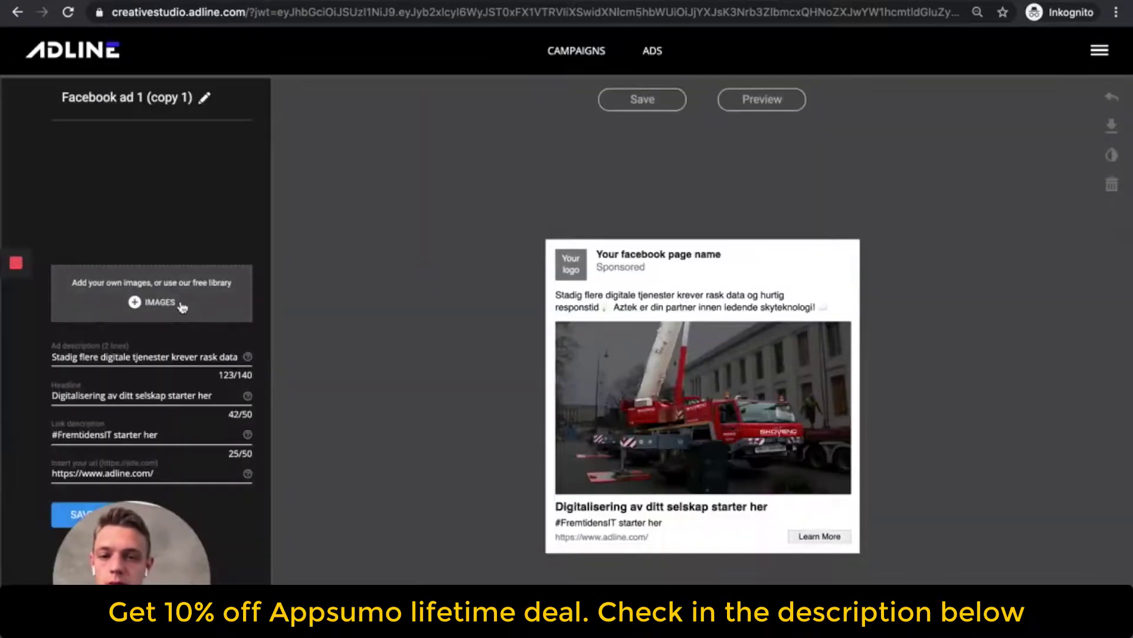
click(168, 302)
click(180, 222)
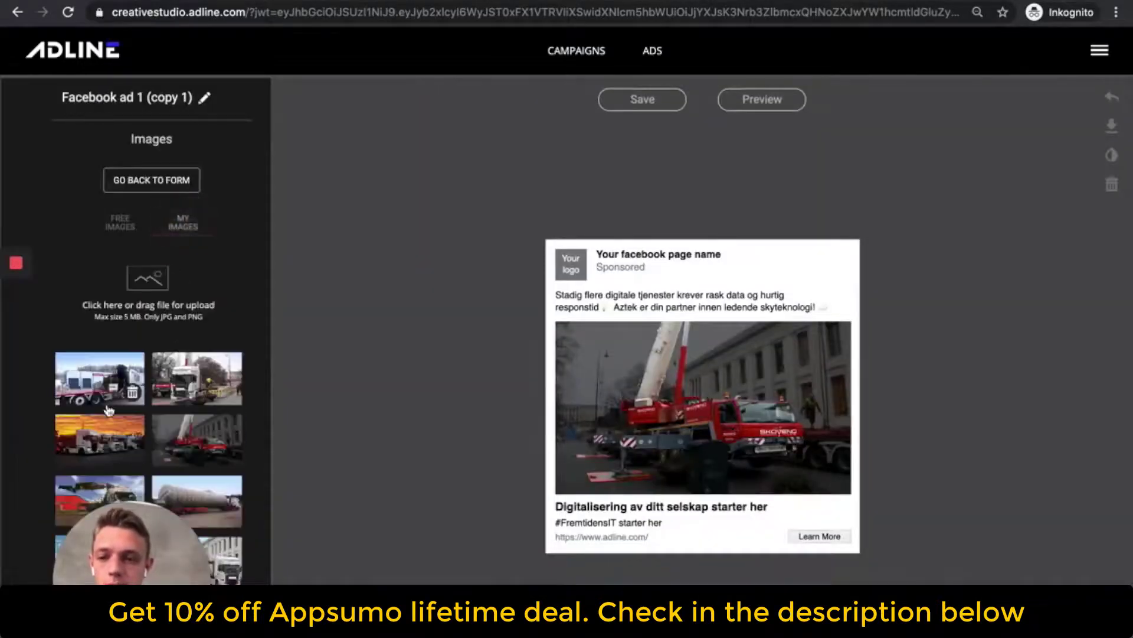
scroll(108, 411, down, 5)
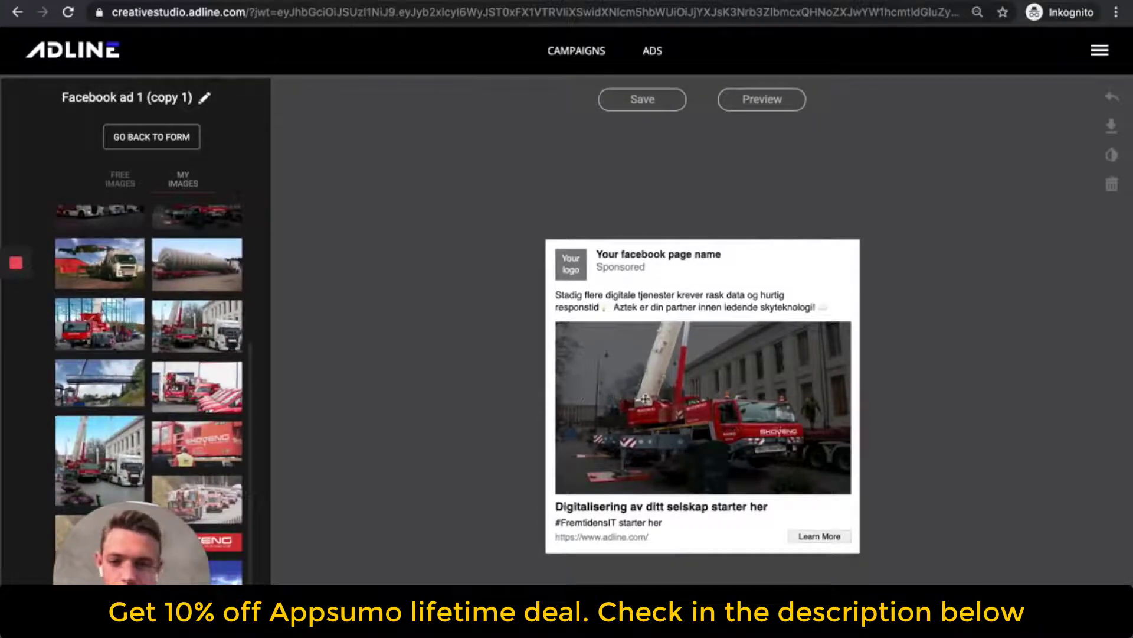
click(733, 394)
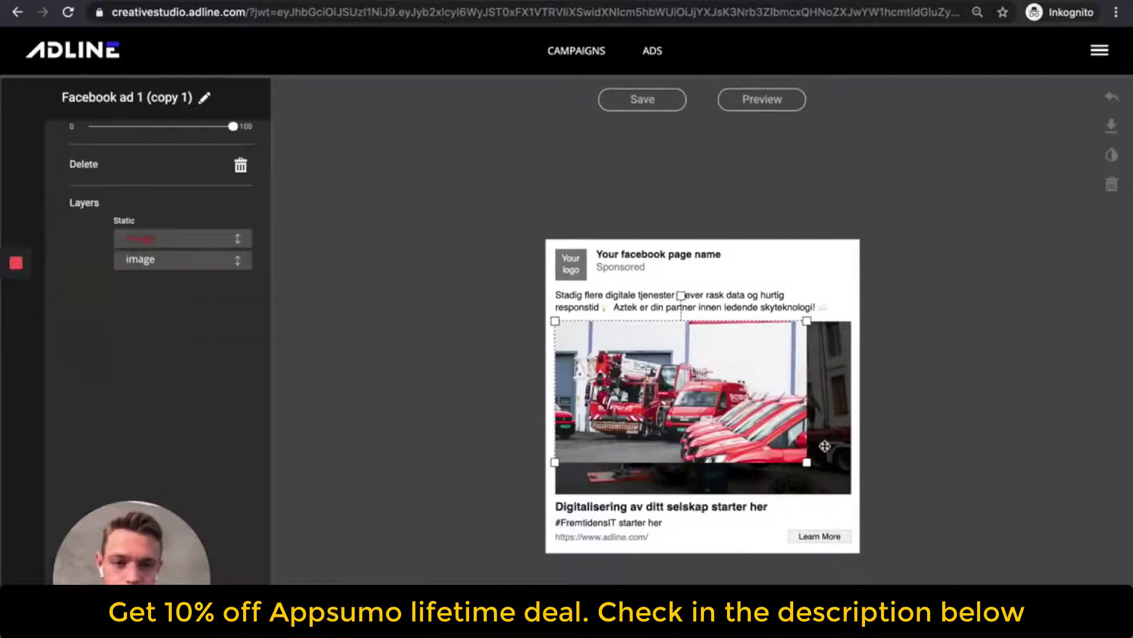
drag(808, 462, 873, 491)
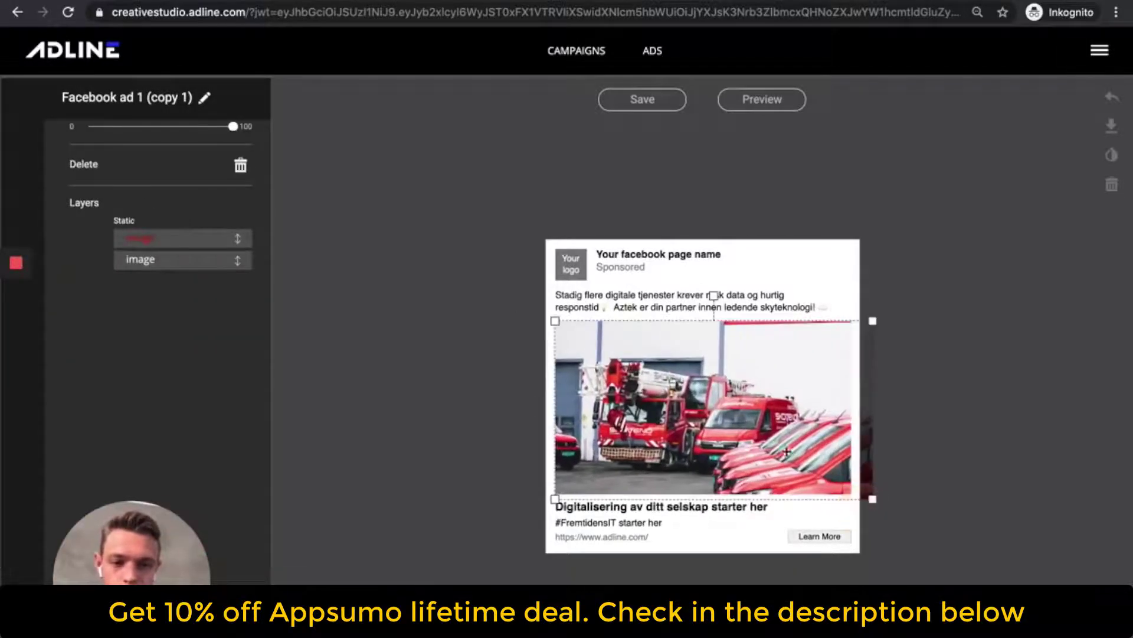
drag(780, 449, 770, 447)
click(455, 399)
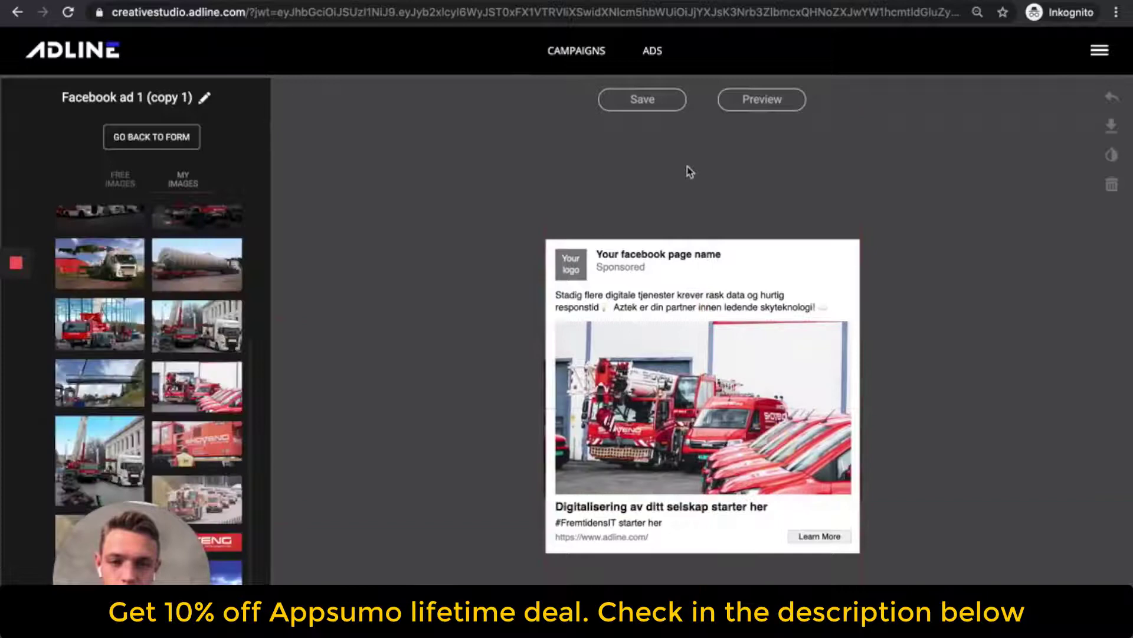
click(643, 99)
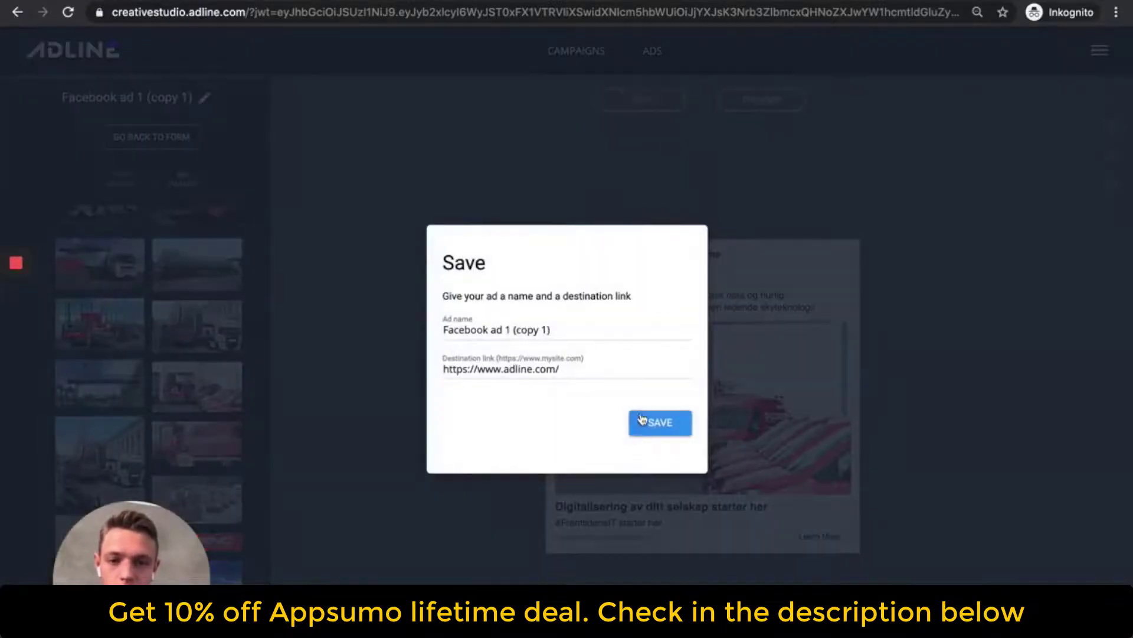
drag(505, 328, 698, 331)
key(BackSpace)
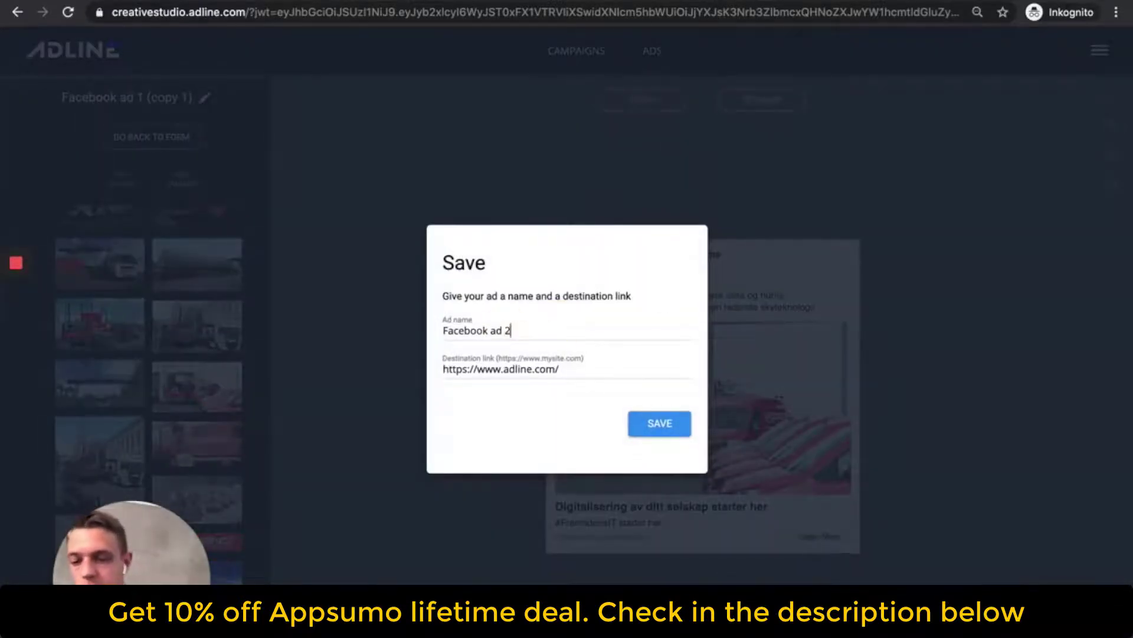
key(Return)
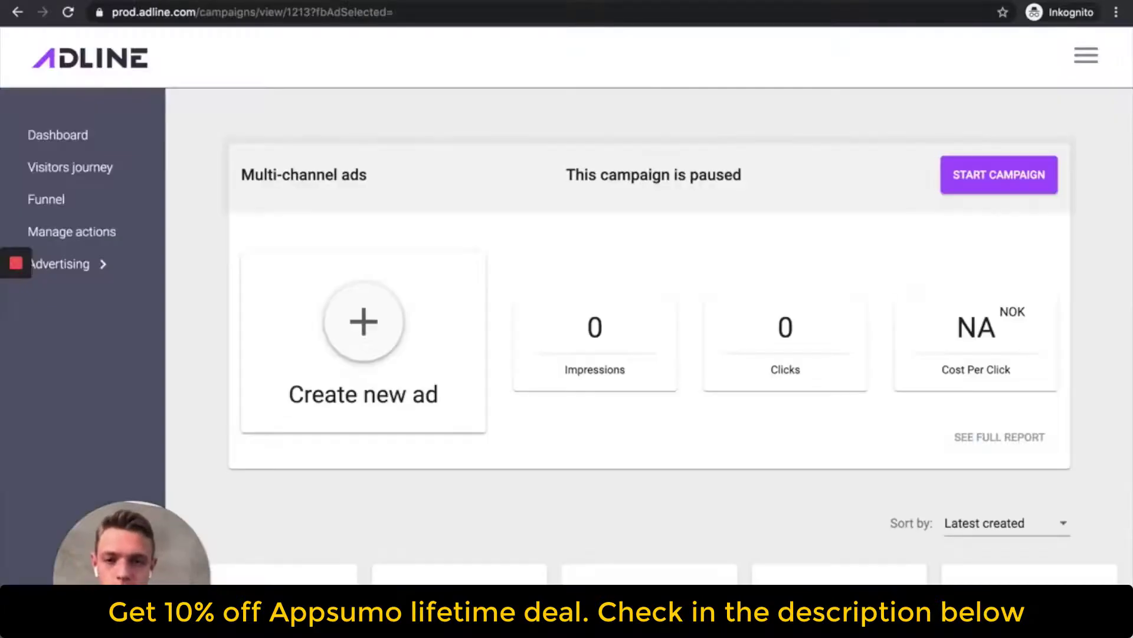
Look over the campaign's ad list and start a new ad of the Google Search type.
scroll(552, 540, down, 10)
scroll(554, 543, up, 2)
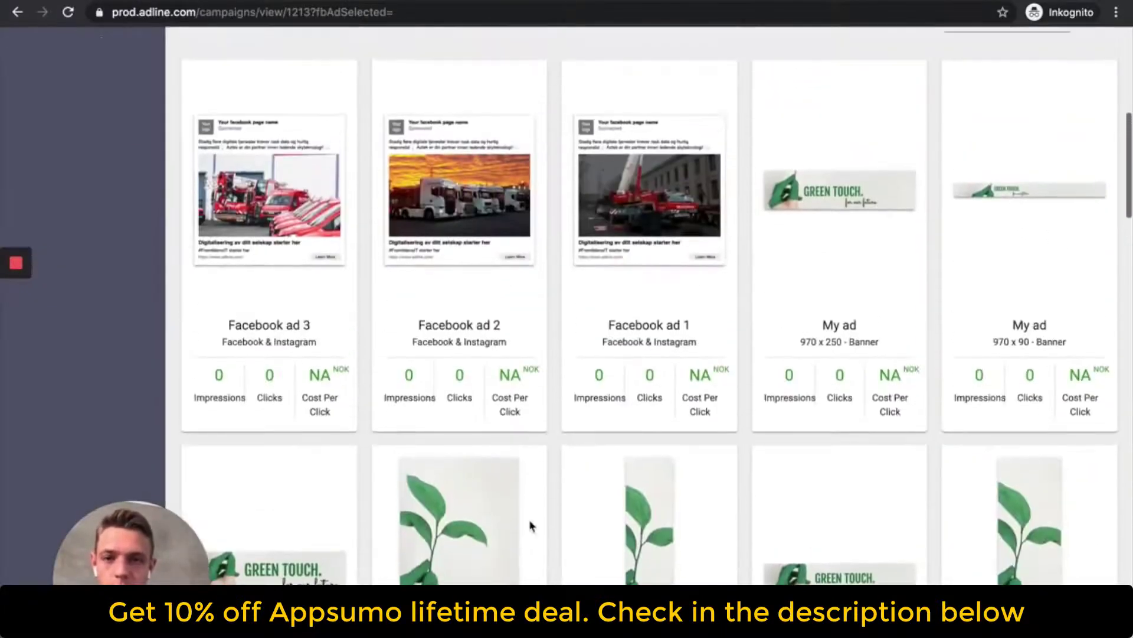
mouse_move(642, 220)
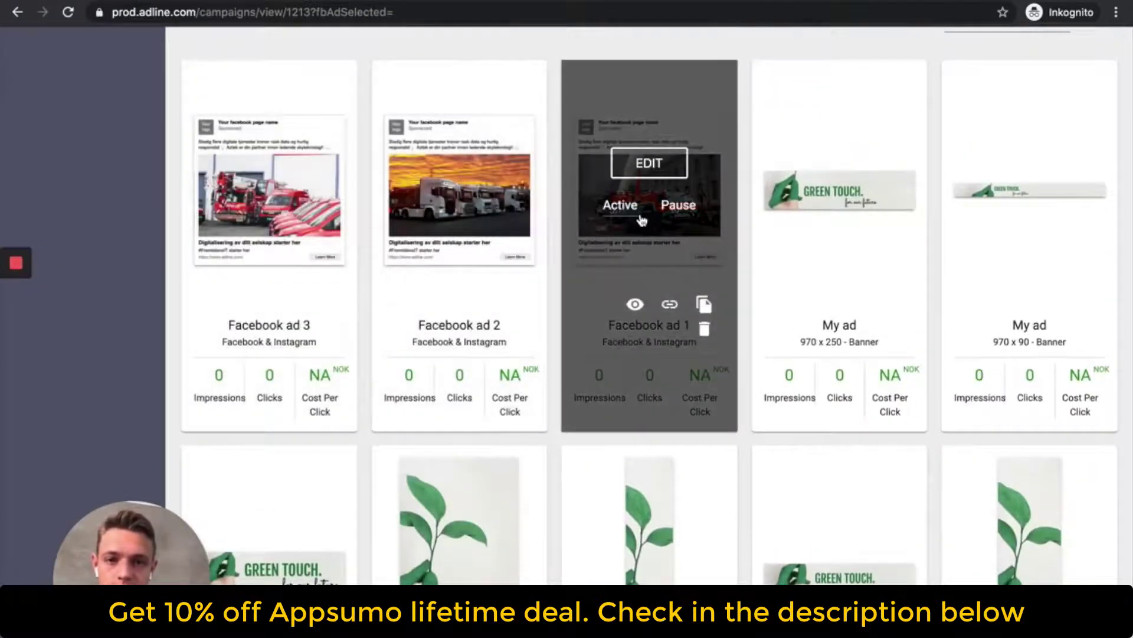
mouse_move(534, 285)
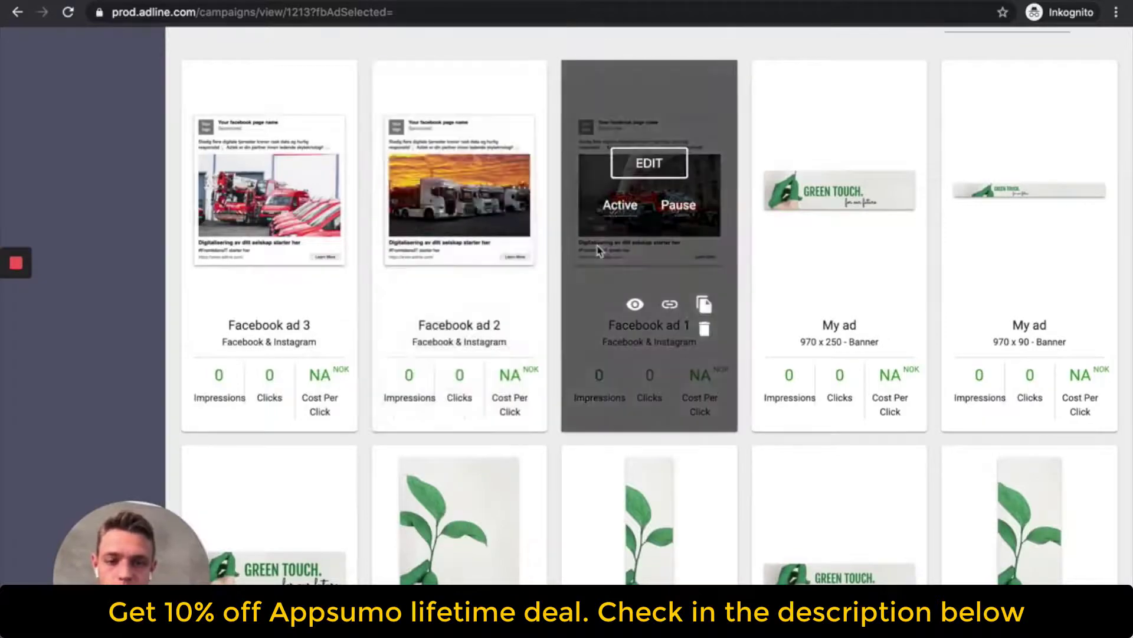
scroll(880, 207, down, 15)
scroll(883, 205, up, 15)
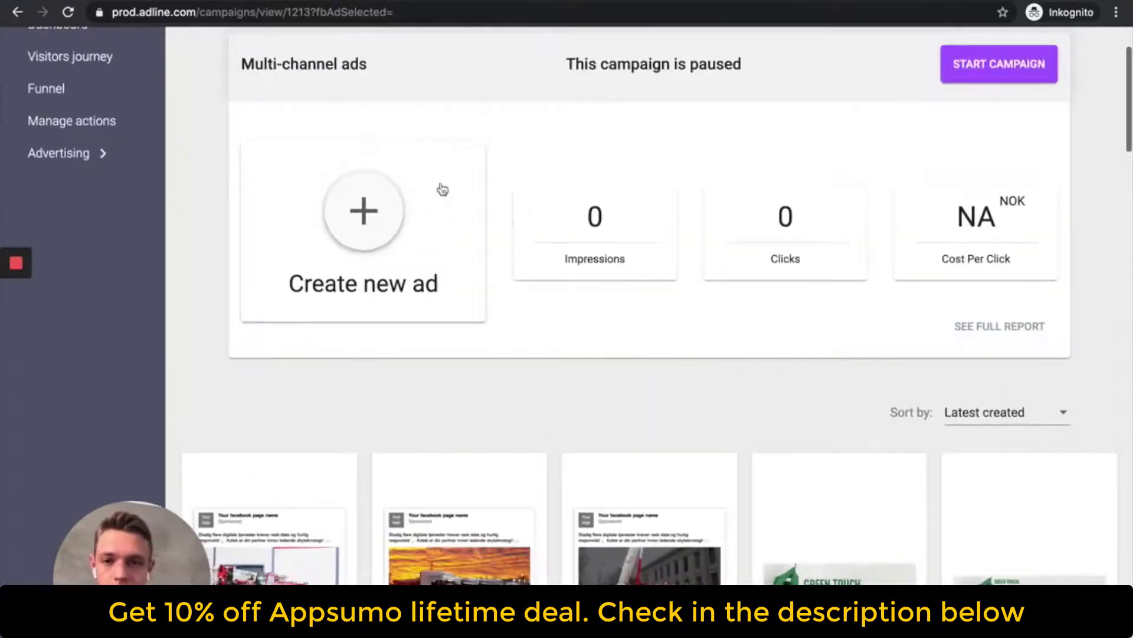
click(411, 213)
mouse_move(387, 321)
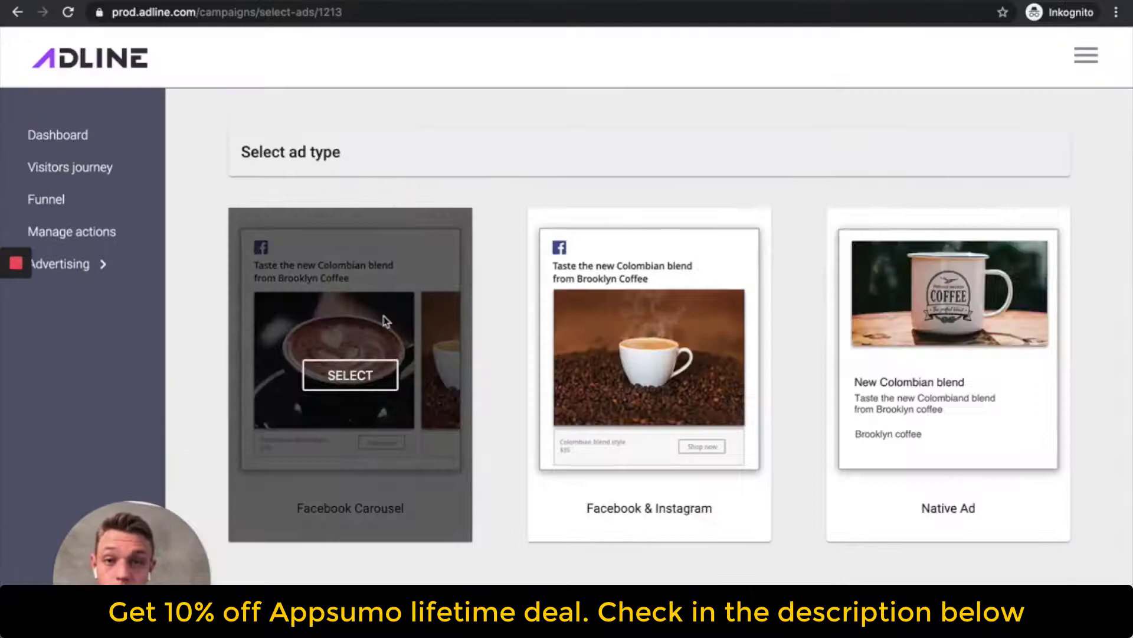
scroll(387, 321, down, 6)
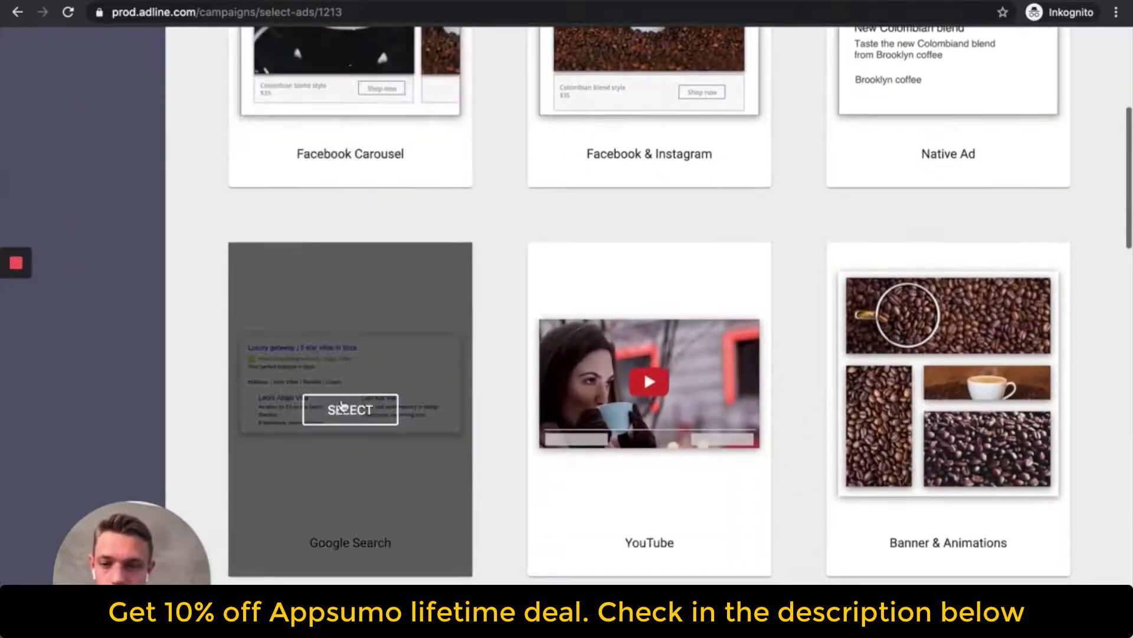
click(344, 408)
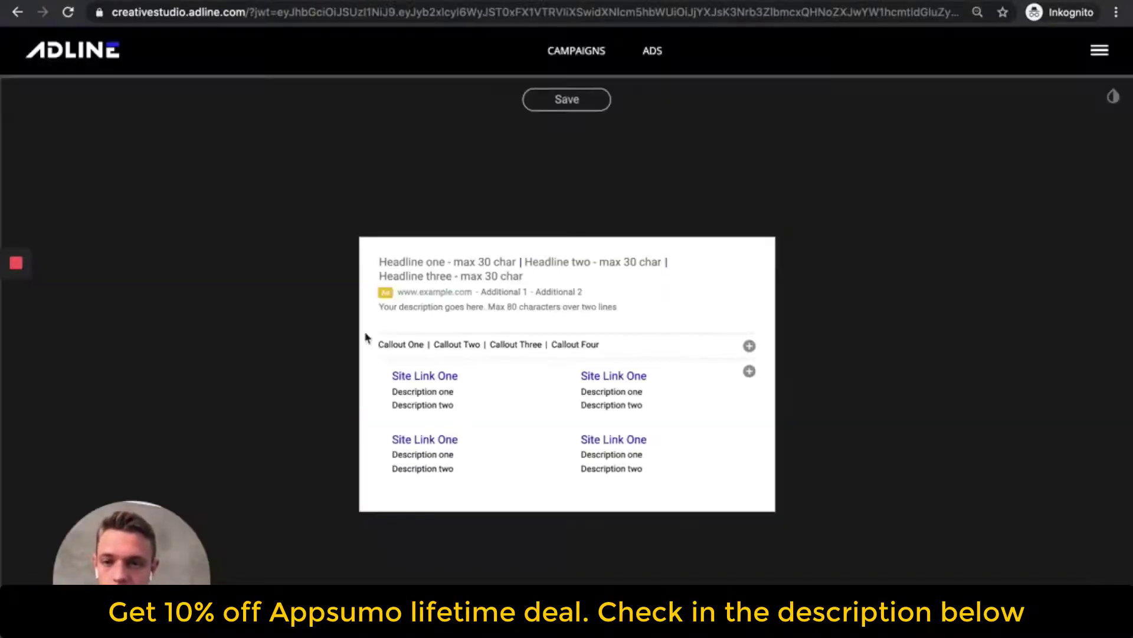
Set the search ad's first headline to "Create multi-channel ads" and the second to "Try Adline for free today".
click(405, 261)
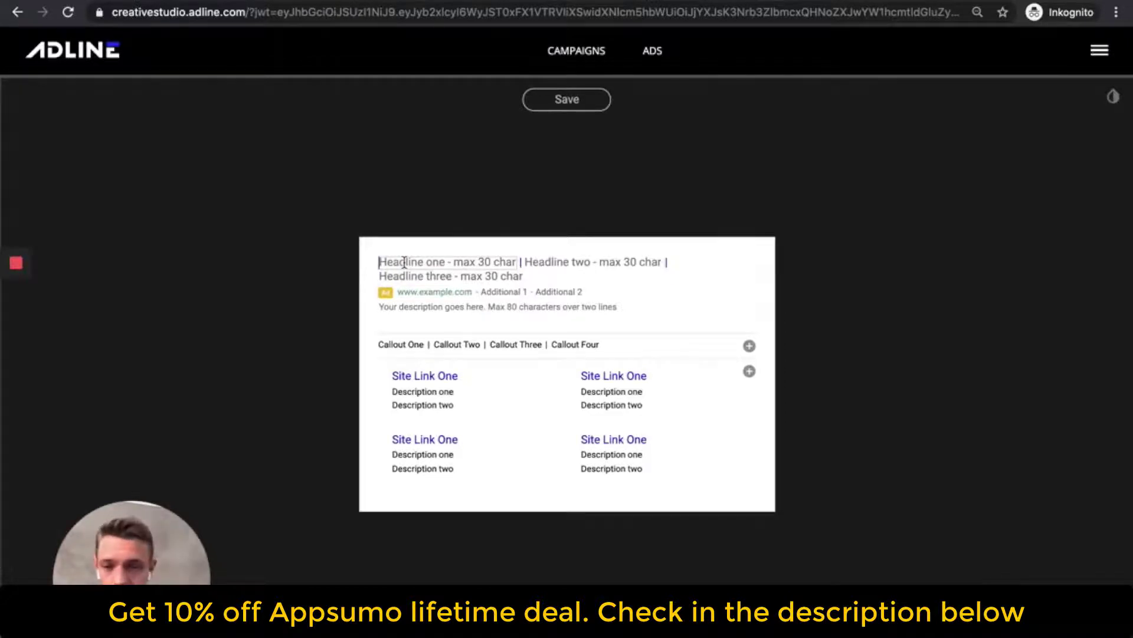
text(Cr)
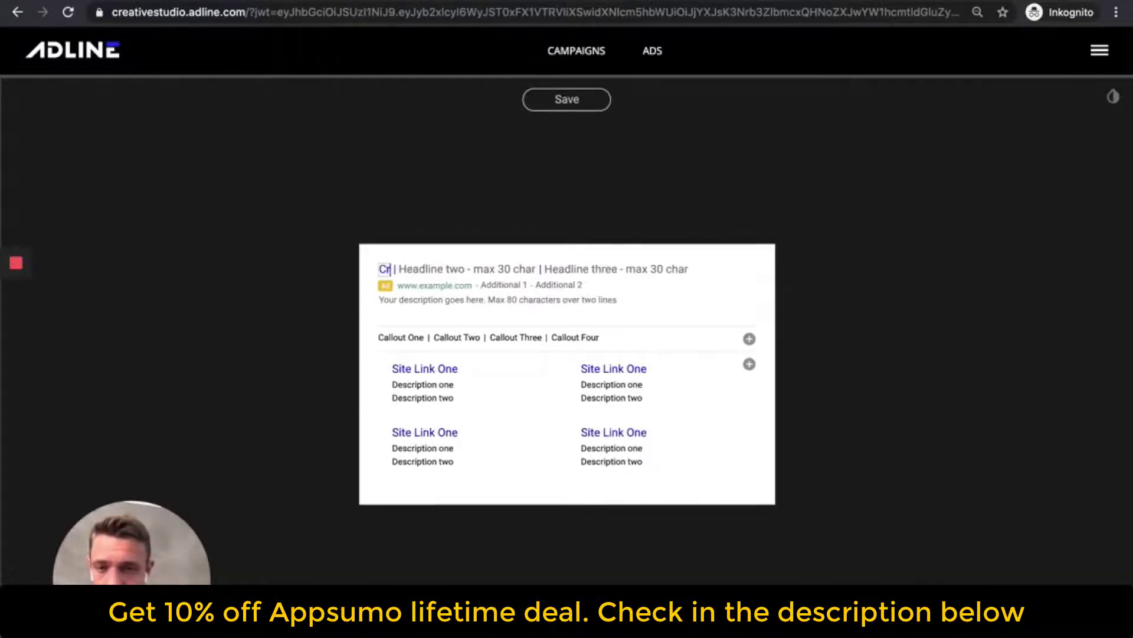
text(eate m)
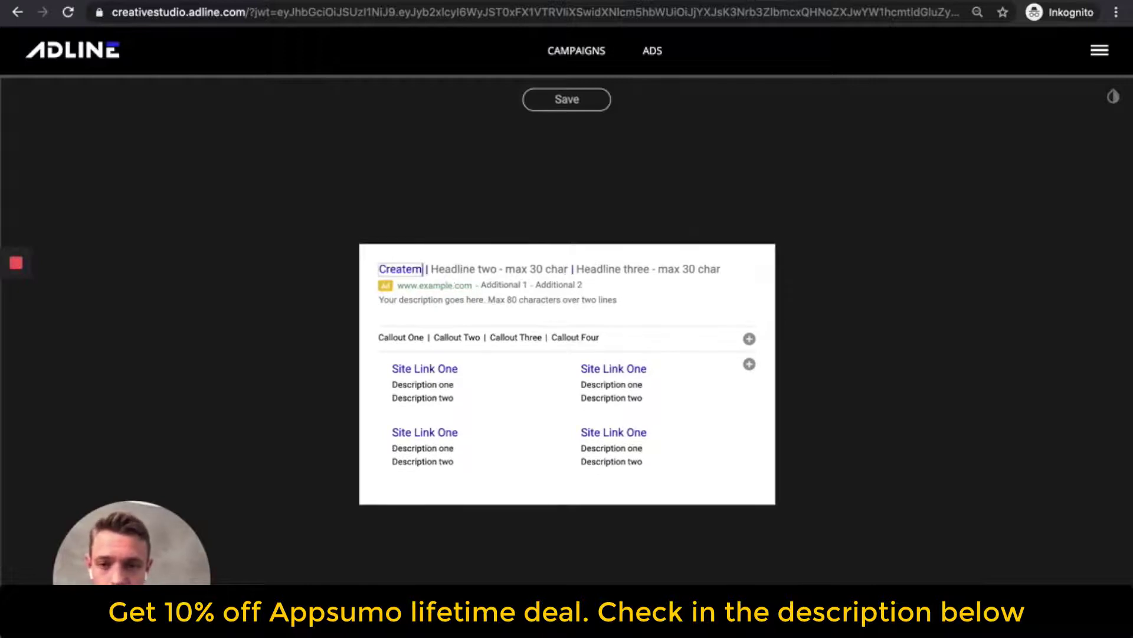
text(ulti-channel ads)
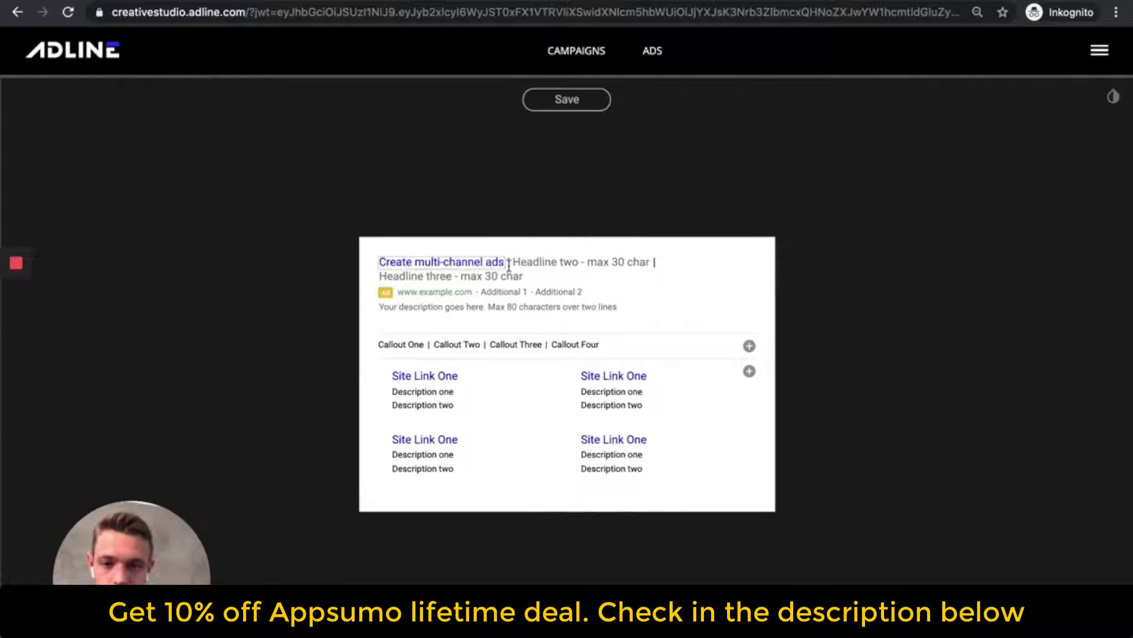
click(521, 265)
text(Tr)
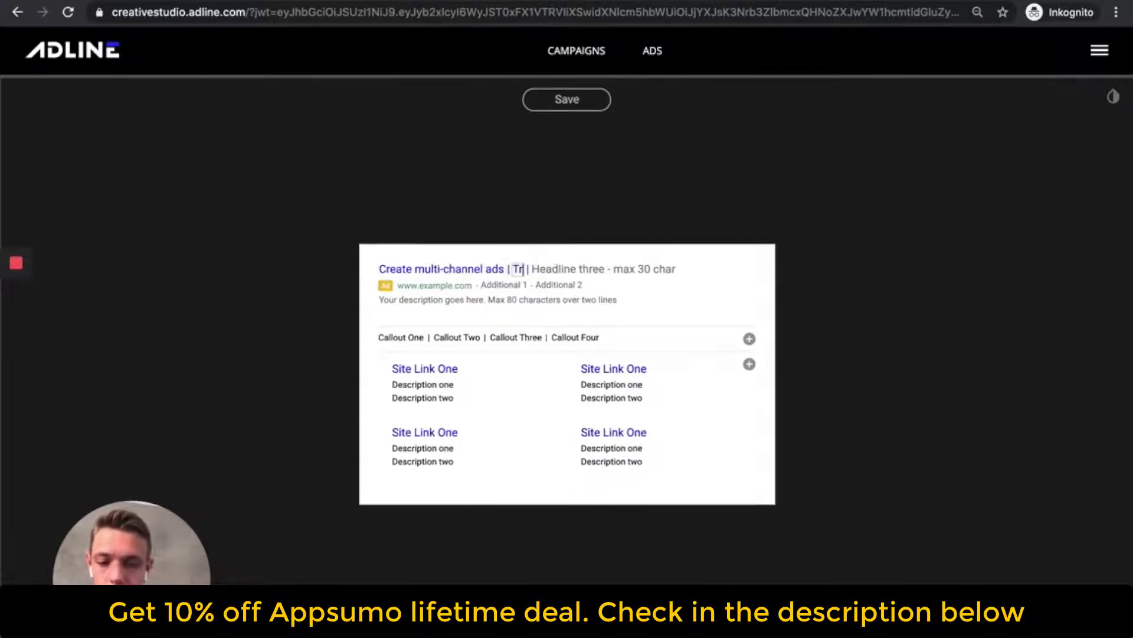
text(y Adline fo)
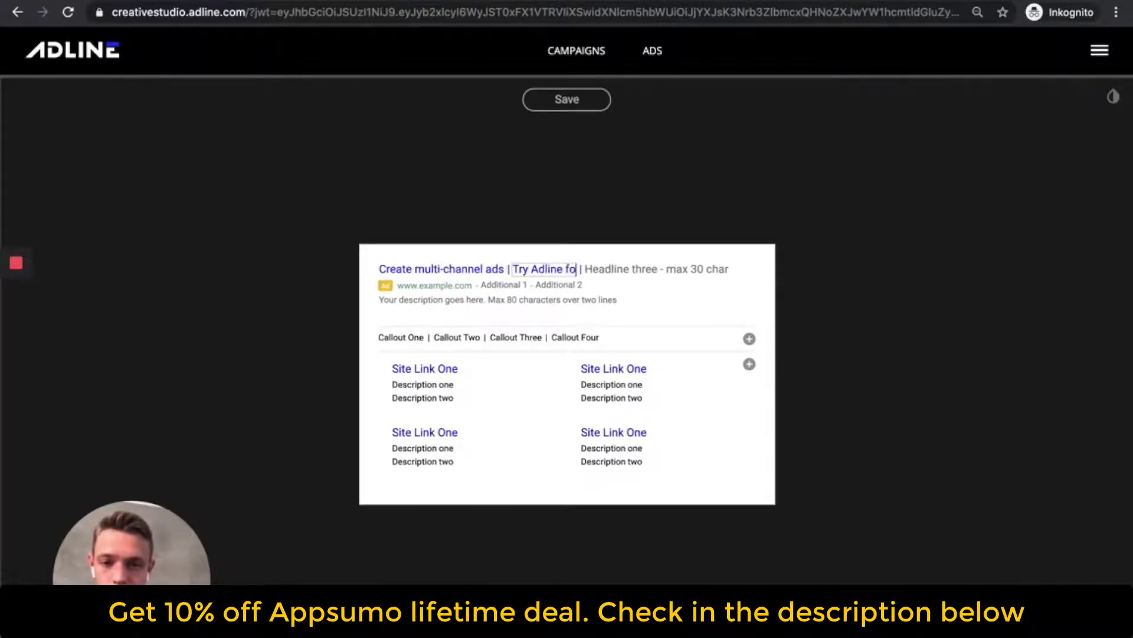
text(r free today)
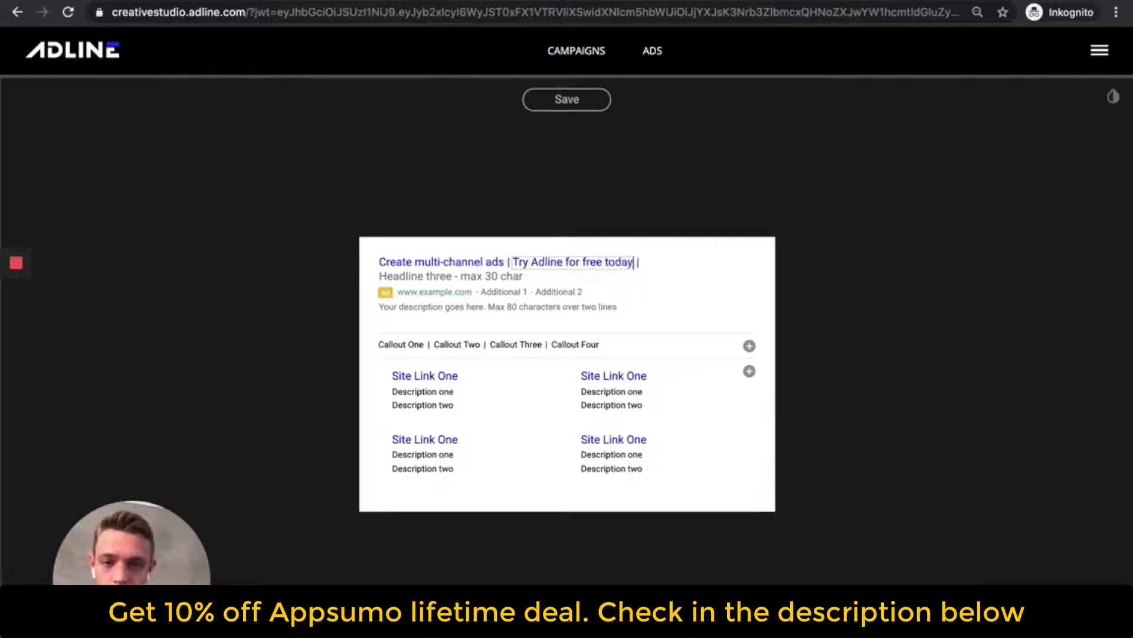
Set the search ad's third headline to "Get started", without an exclamation mark.
click(470, 273)
text(Get started!)
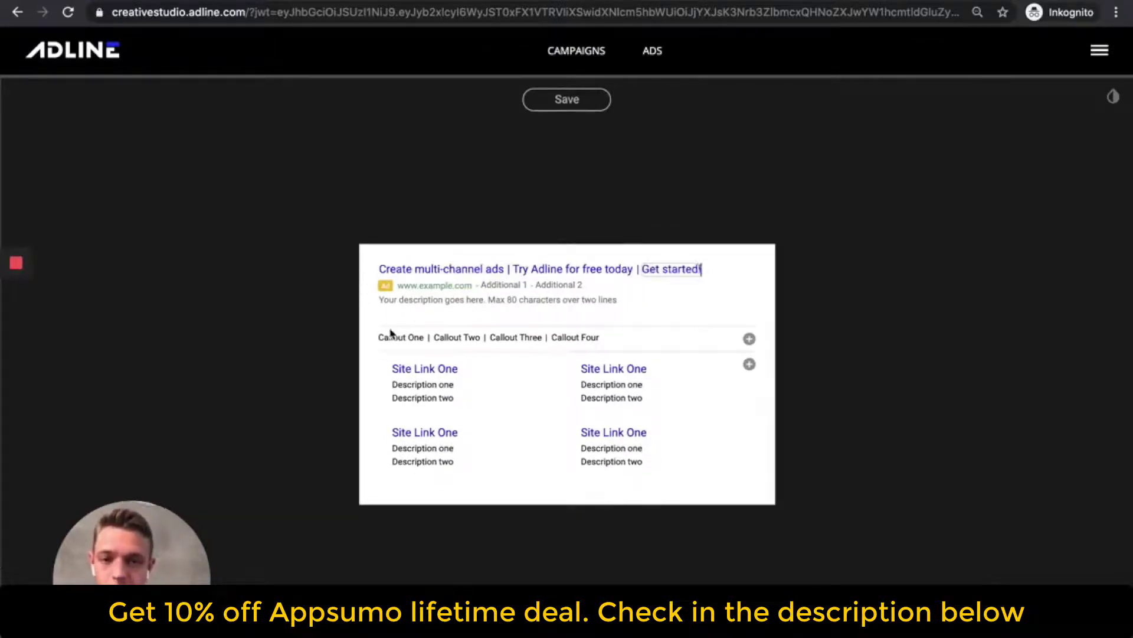
click(414, 301)
click(708, 276)
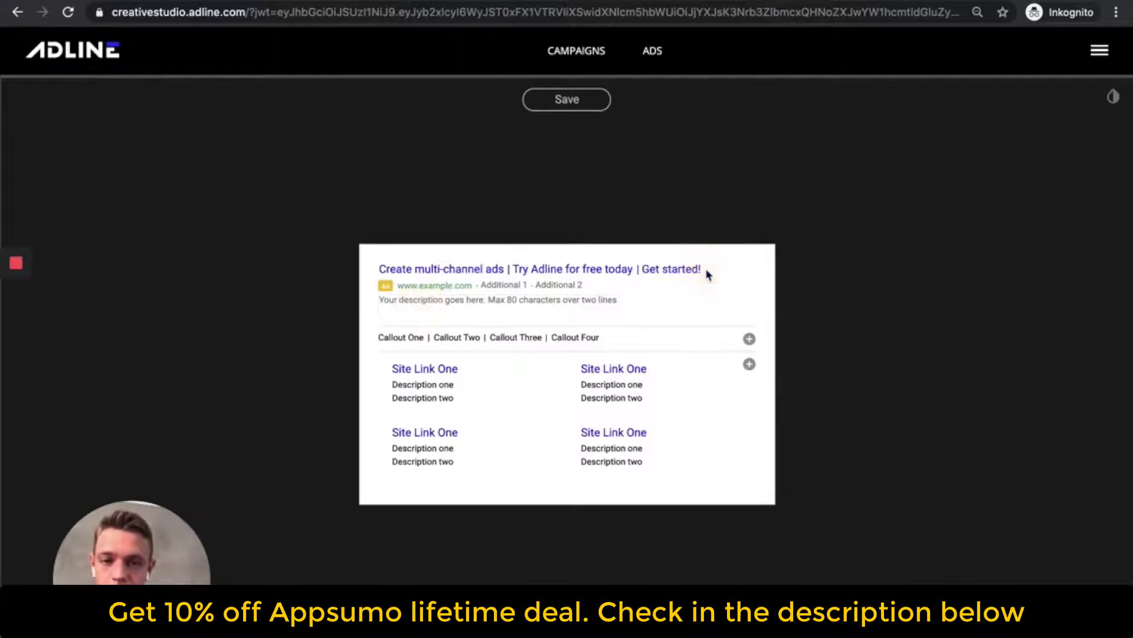
click(707, 269)
key(BackSpace)
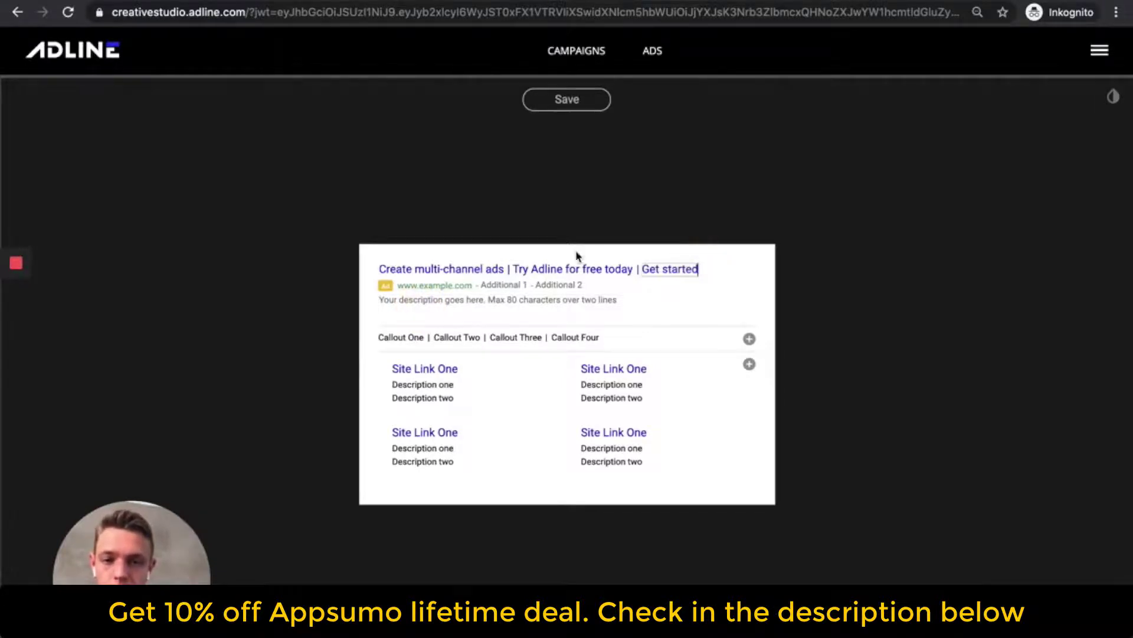
Fill the path fields with "multi-channel" and "ads" and the description with "Create multi-channel ad campaigns quickly and easily. Get started for free today".
click(492, 285)
text(multi-channel)
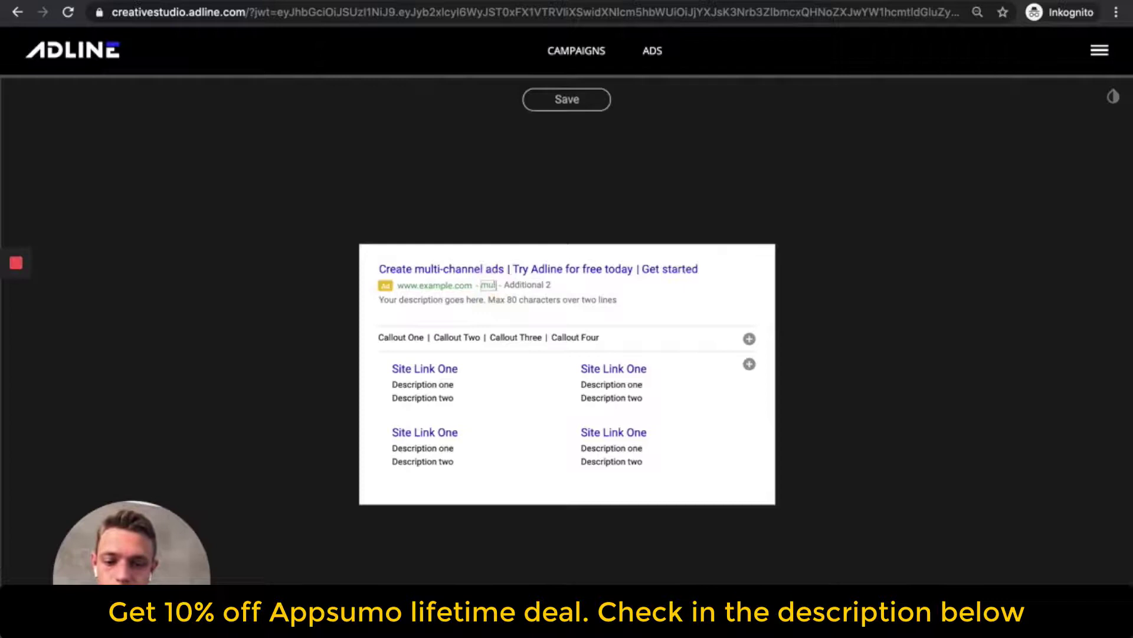
key(Tab)
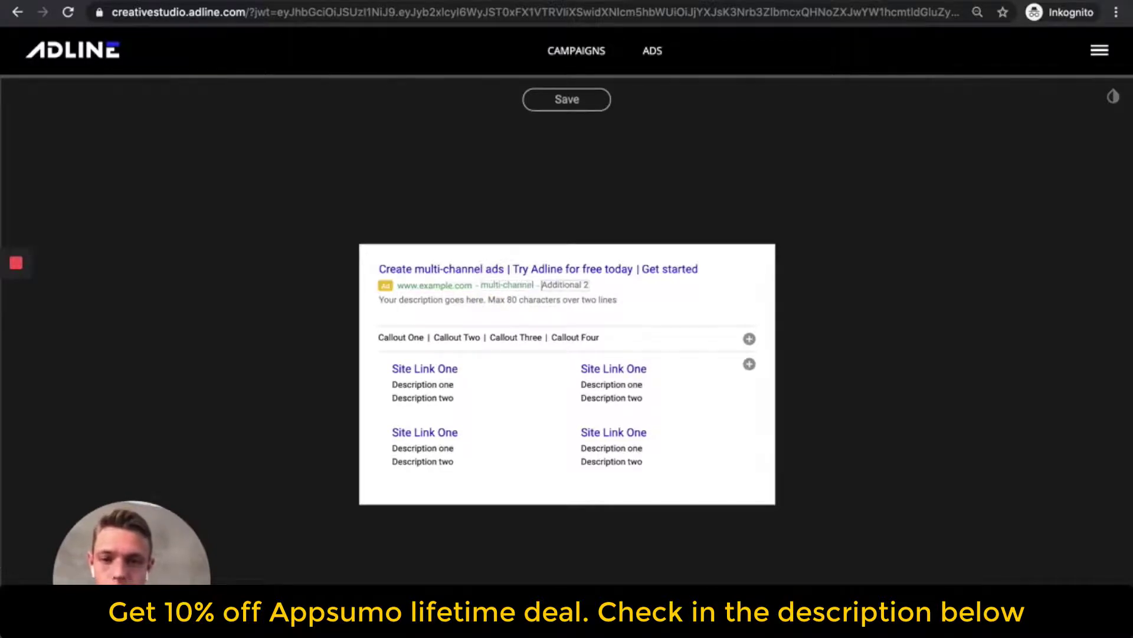
text(ads)
key(Tab)
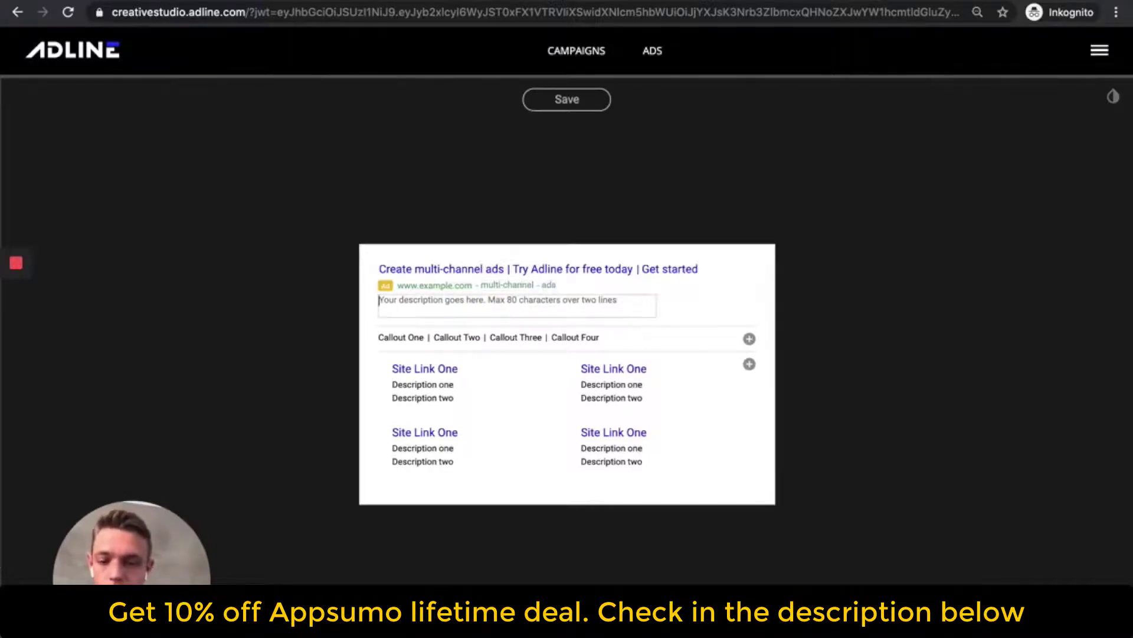
text(Cre)
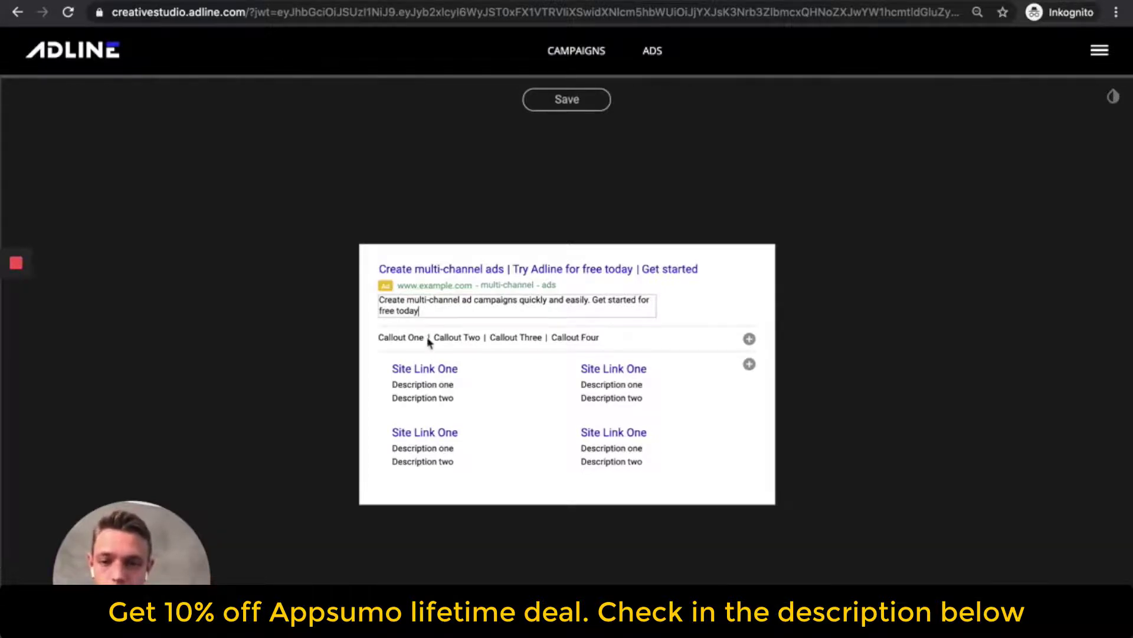
Add the existing callout extensions Døgnvakt, Mobilkran and Rask responstid to the search ad.
click(750, 340)
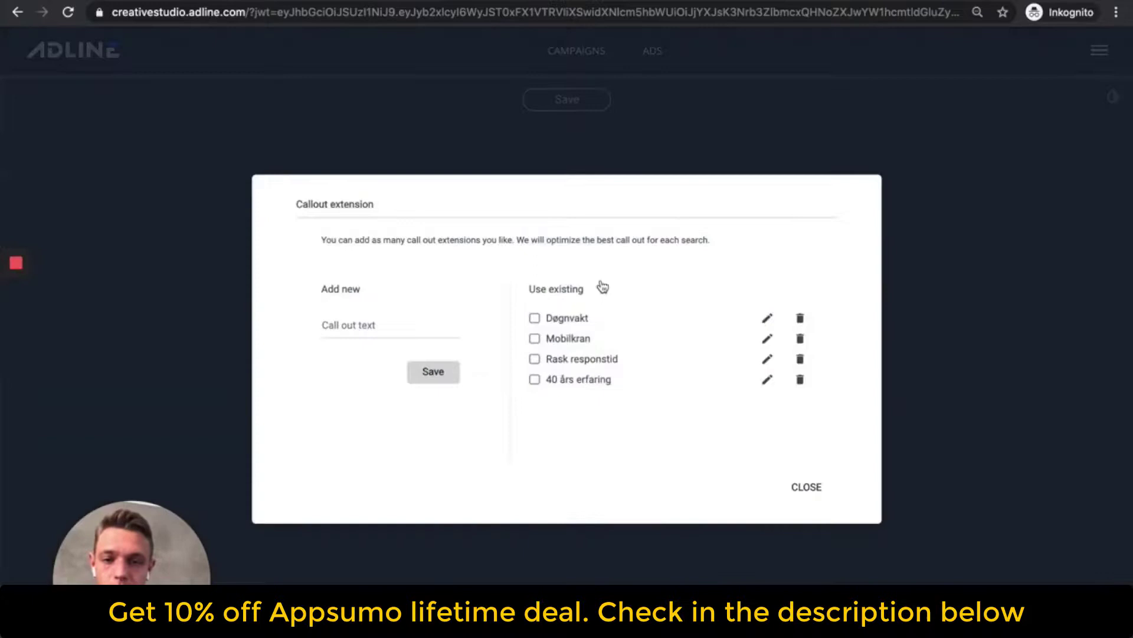
click(571, 313)
click(534, 318)
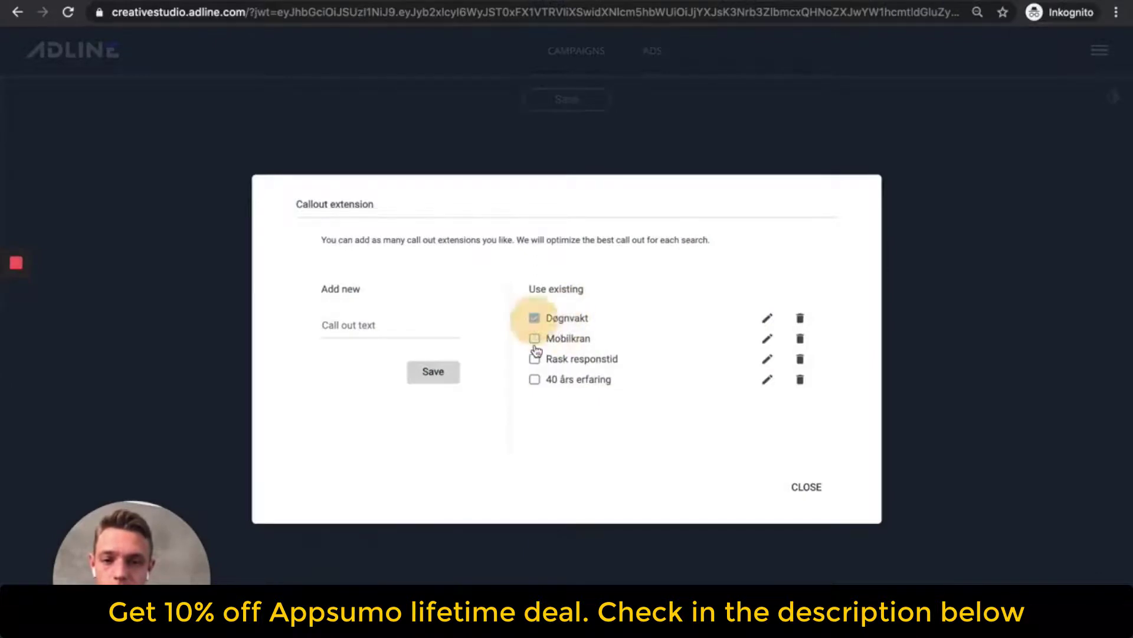
click(534, 340)
click(534, 359)
click(808, 489)
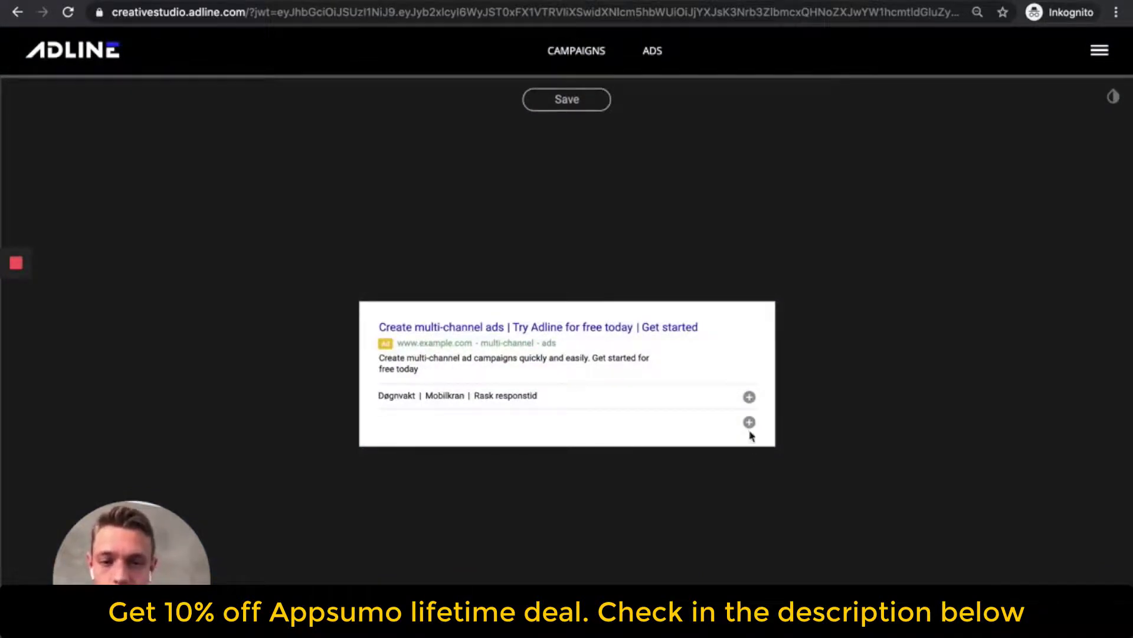
Add the existing sitelink extensions Krantjenester and Spesialtransport to the search ad.
click(748, 425)
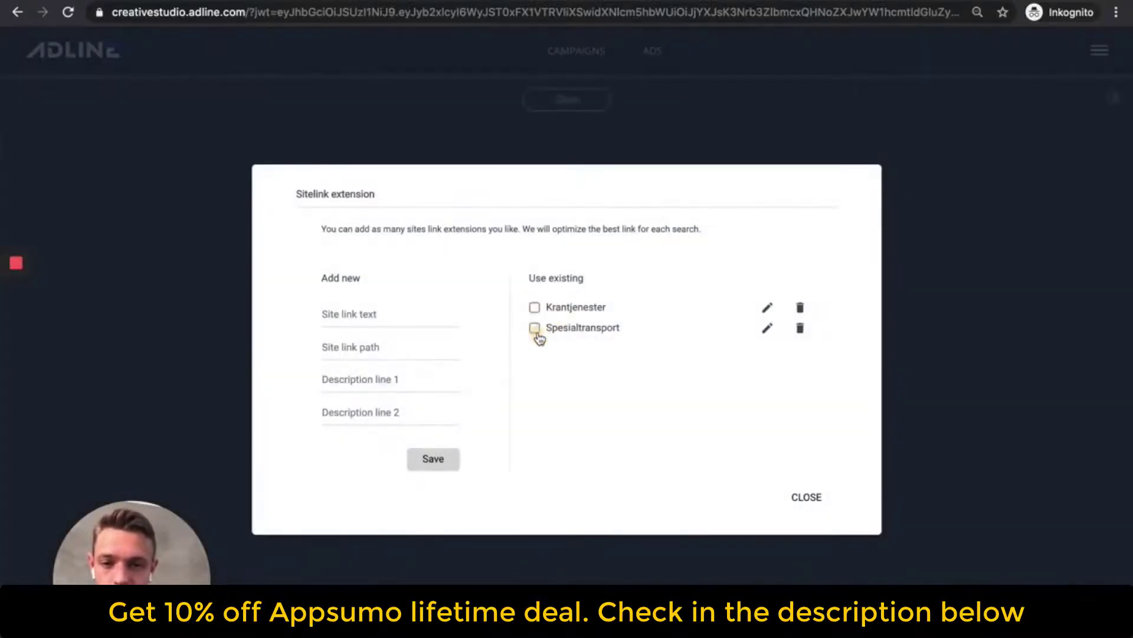
click(534, 329)
click(535, 307)
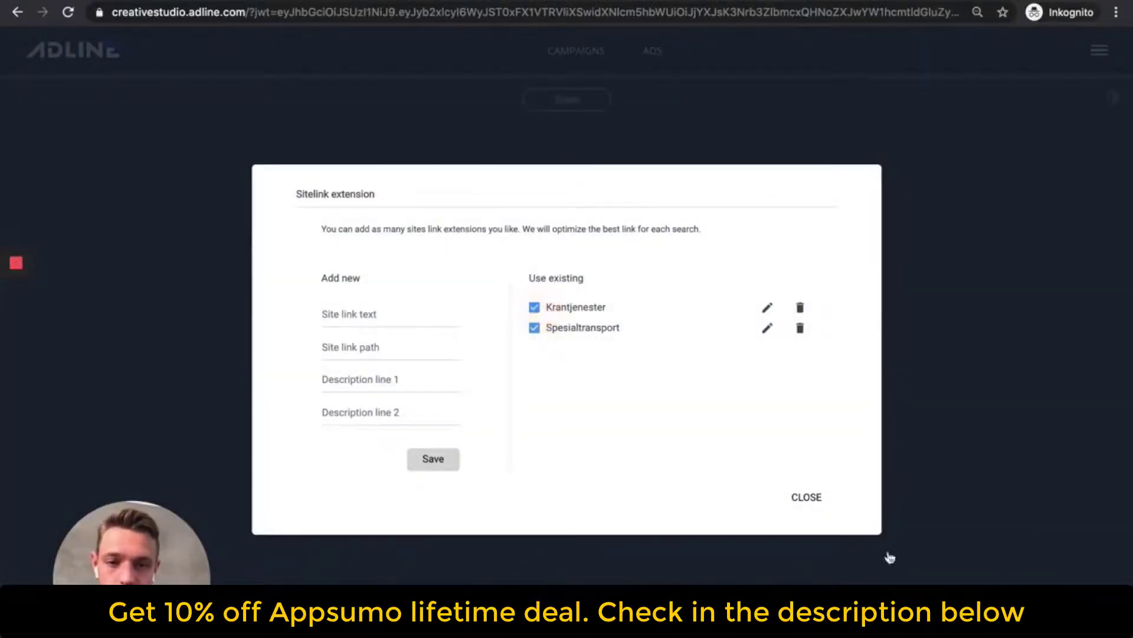
click(803, 501)
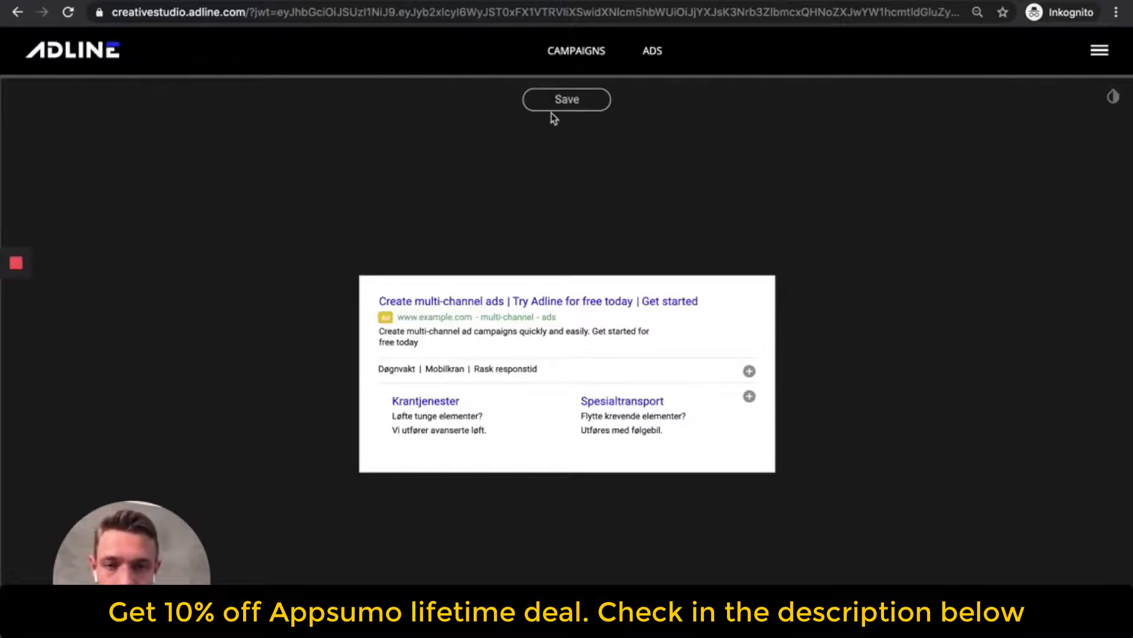
click(577, 100)
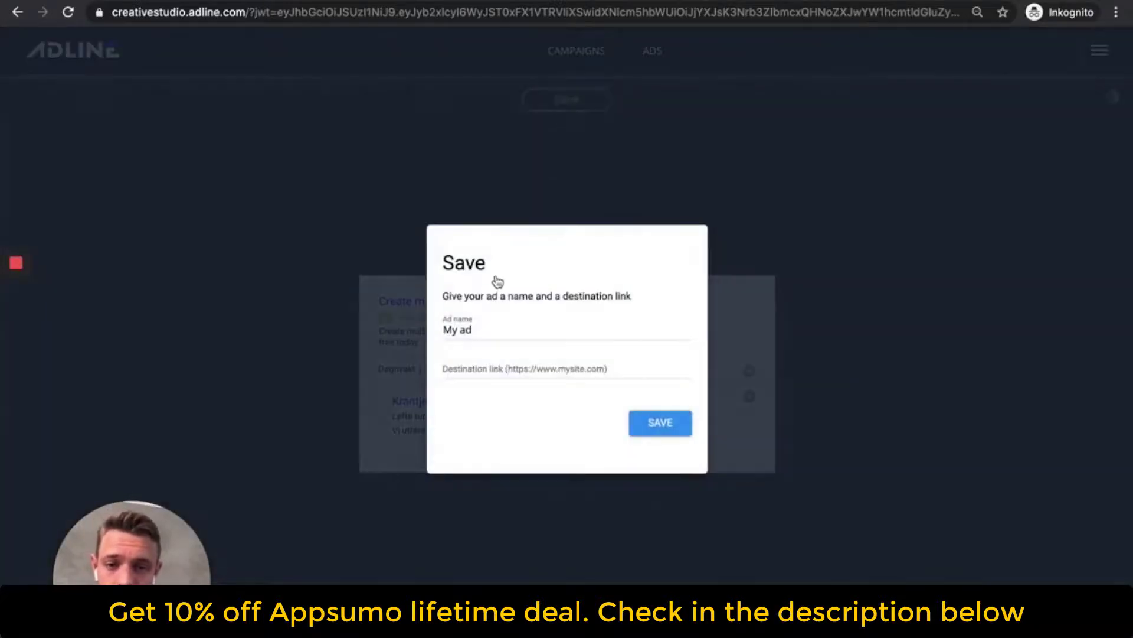
click(464, 361)
click(481, 397)
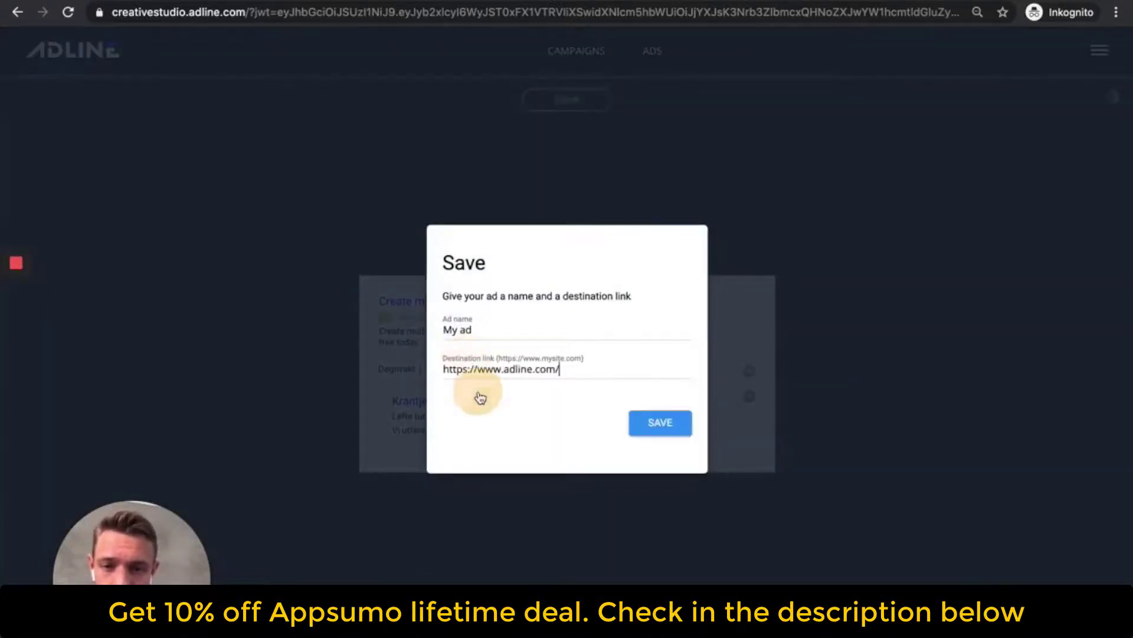
click(633, 418)
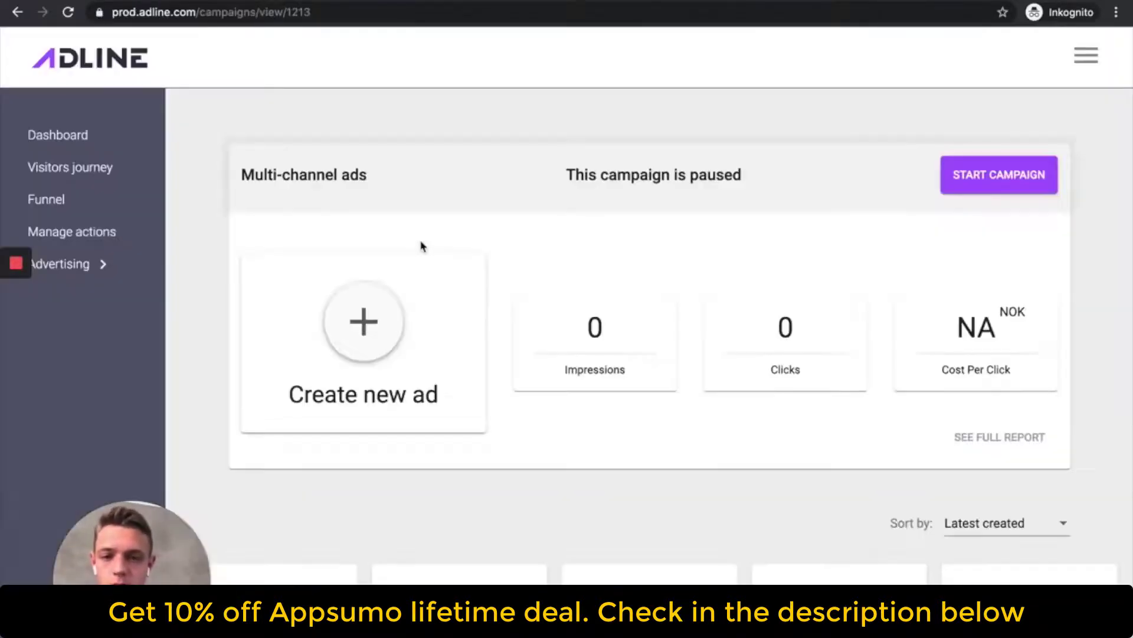
Duplicate the Google Search ad "My ad" twice within the Multi-channel ads campaign.
scroll(420, 246, down, 6)
mouse_move(313, 329)
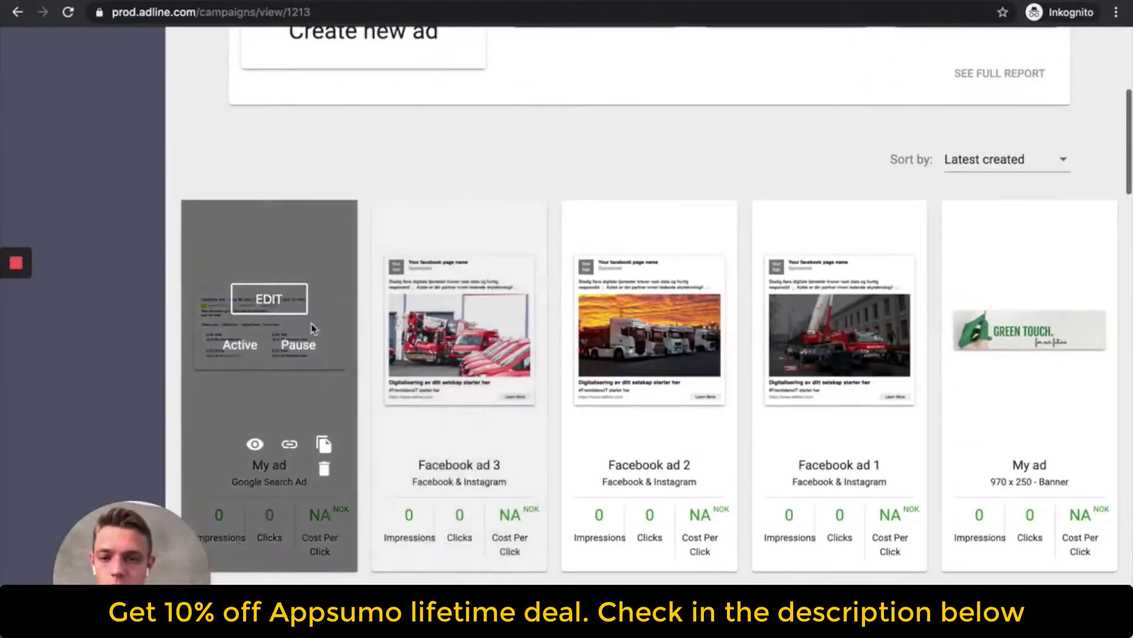
click(321, 446)
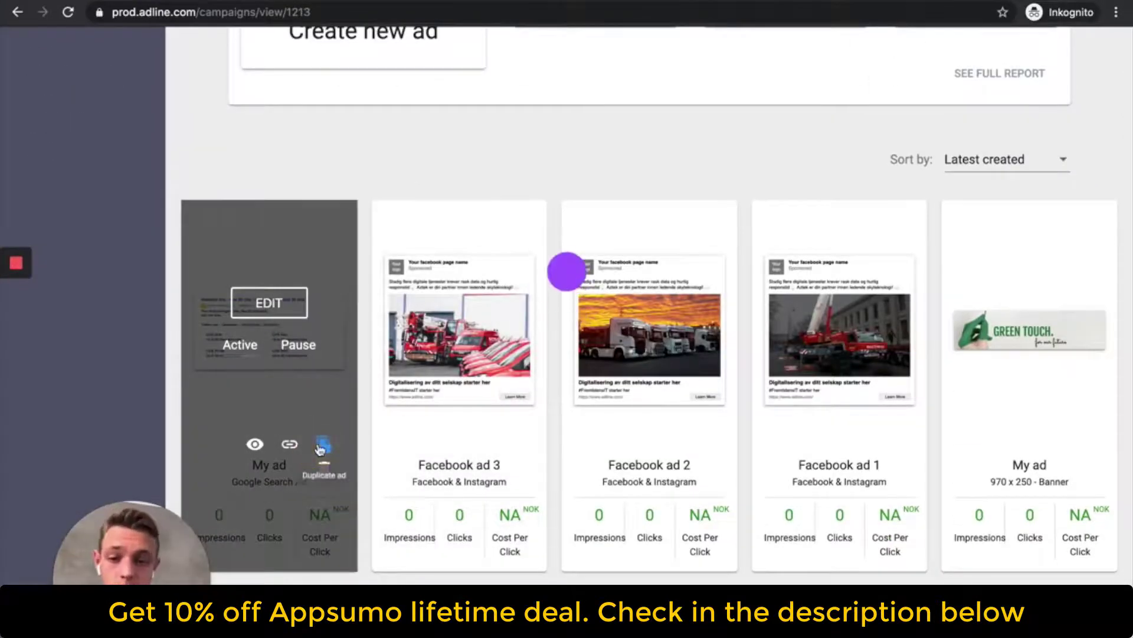
click(320, 446)
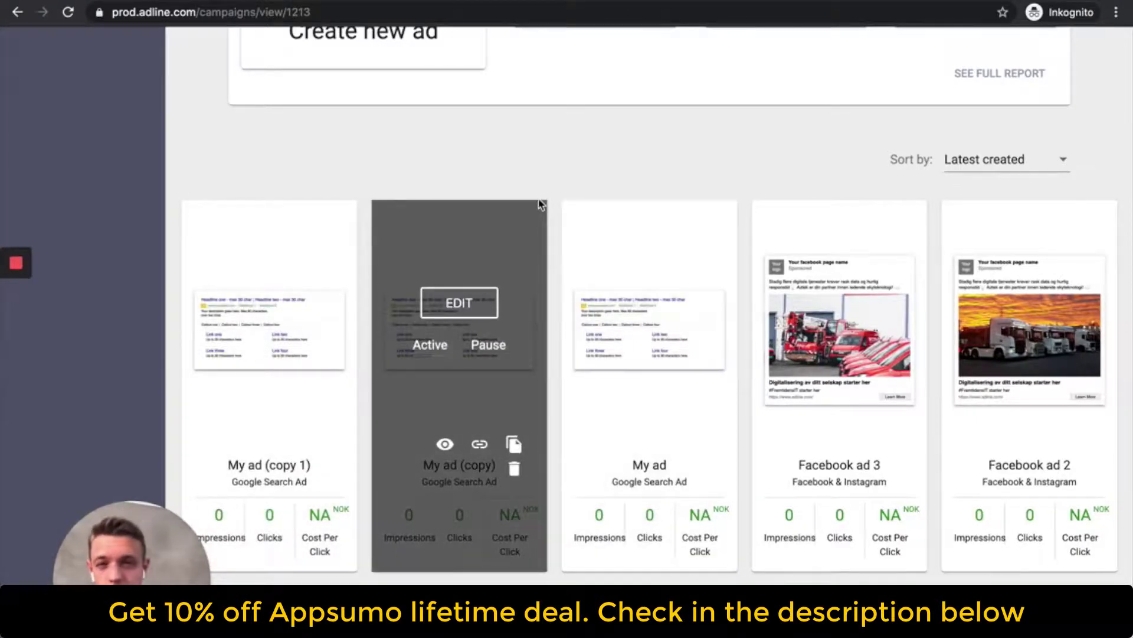
Look through the campaign's search, Facebook & Instagram and banner ads along with its location and target group settings.
scroll(618, 100, down, 2)
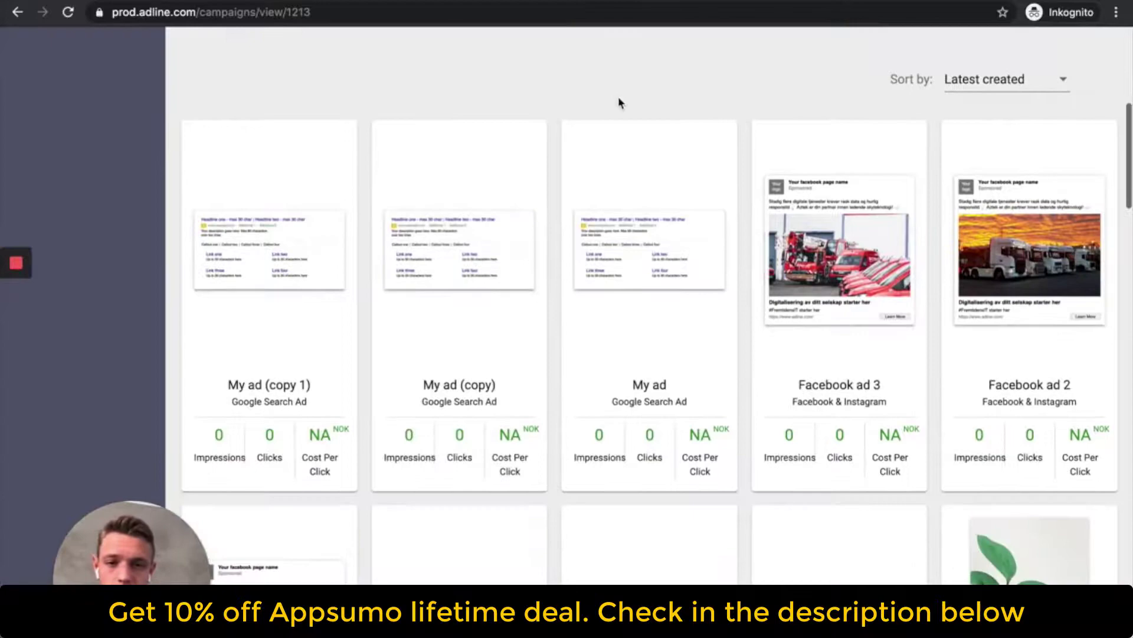
scroll(618, 103, down, 20)
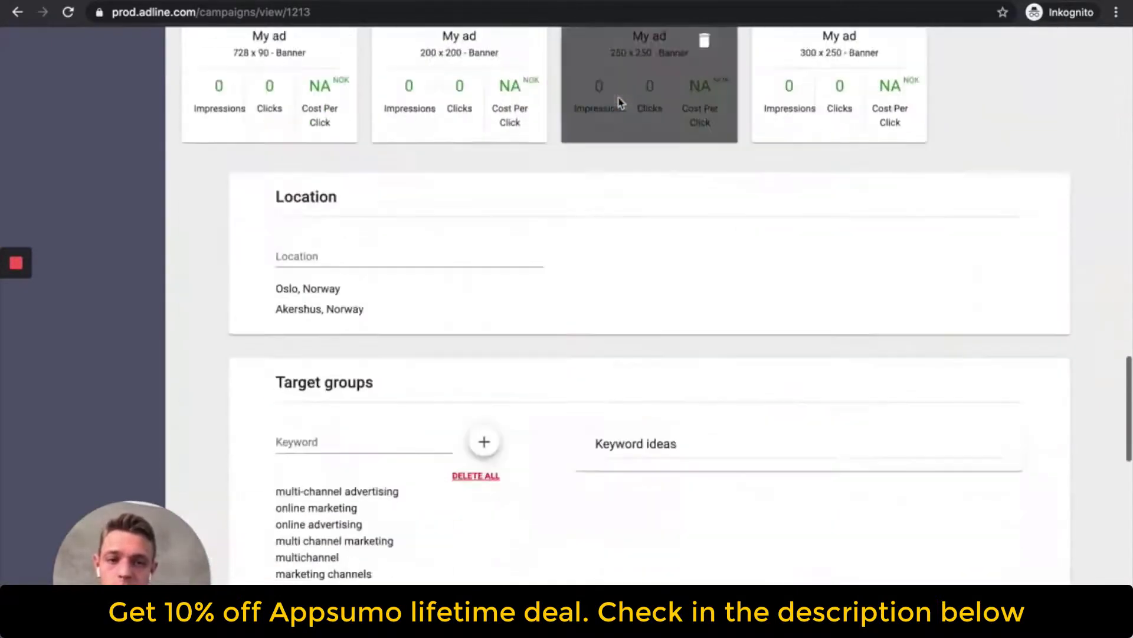
scroll(618, 103, up, 12)
scroll(618, 101, up, 10)
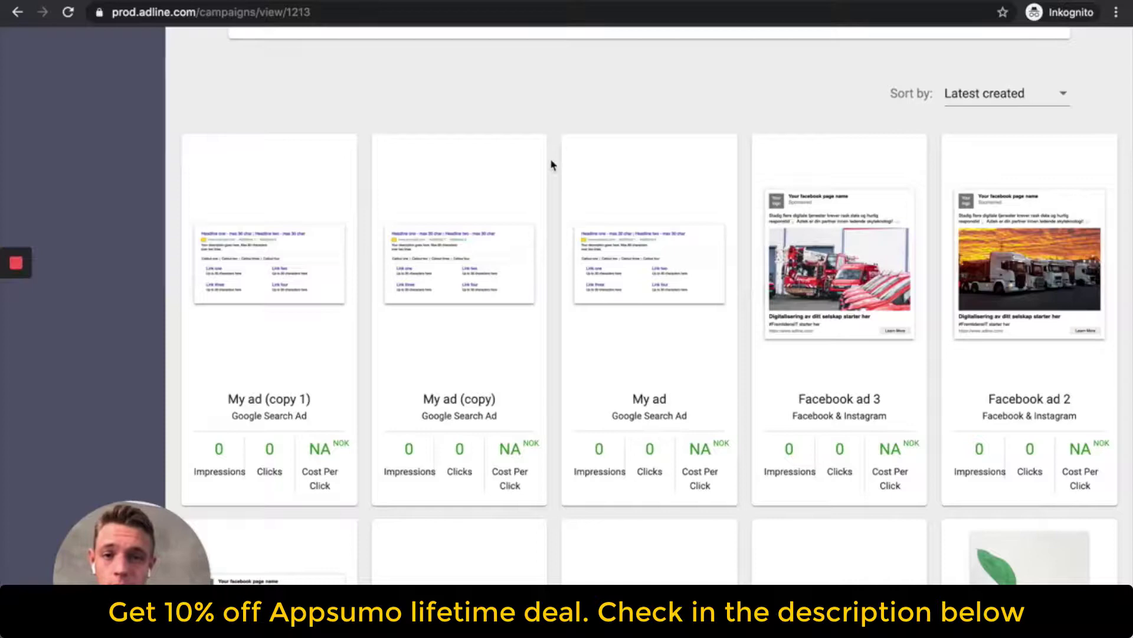
scroll(551, 171, up, 3)
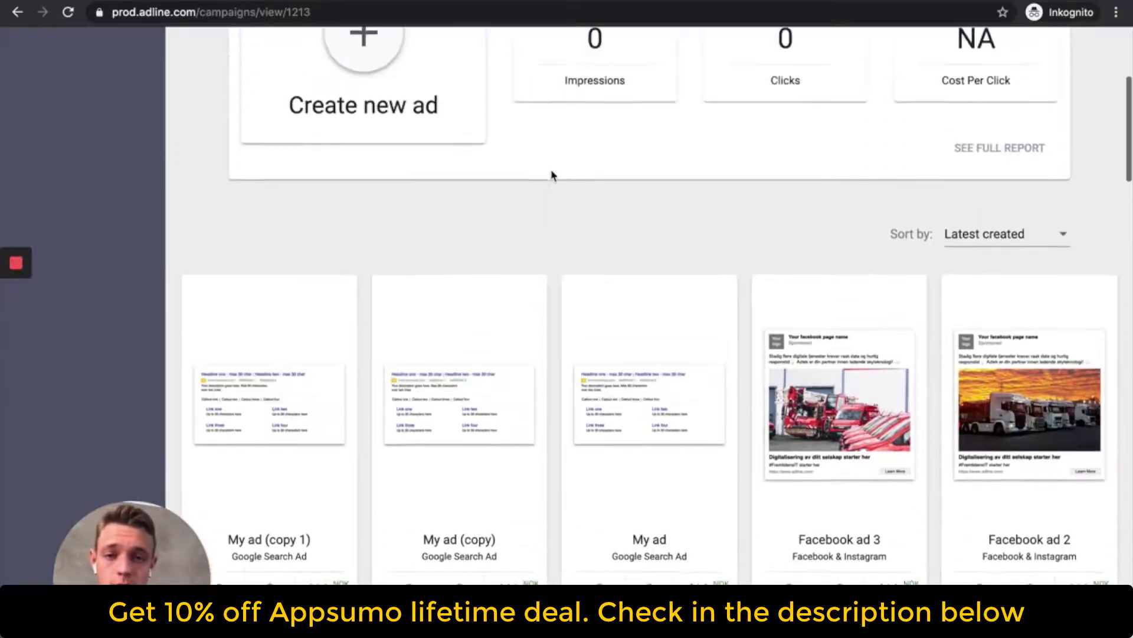
scroll(551, 175, up, 5)
scroll(548, 180, down, 10)
mouse_move(456, 369)
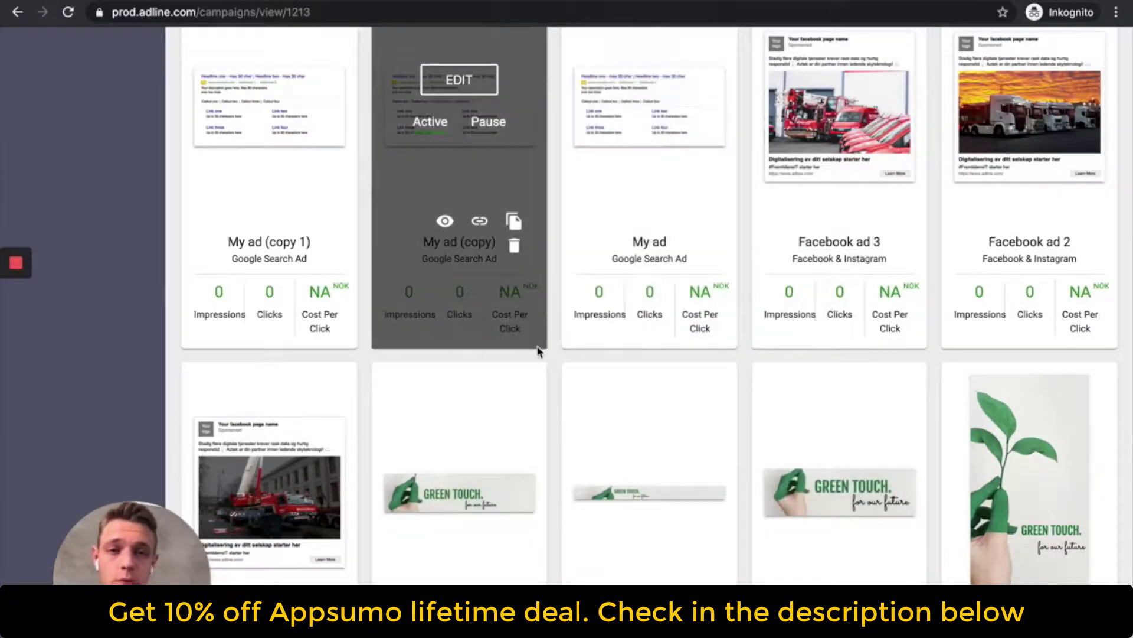
scroll(539, 351, up, 8)
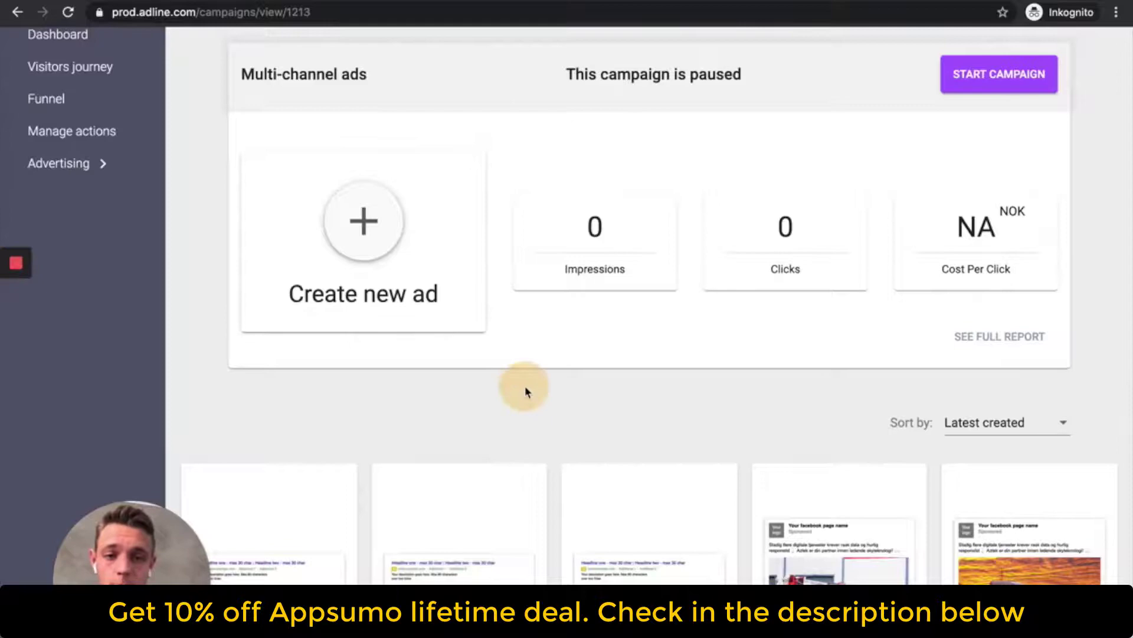
Delete all of the campaign's target keywords and remove the locations Oslo, Norway and Akershus, Norway.
scroll(526, 385, down, 15)
scroll(472, 371, up, 2)
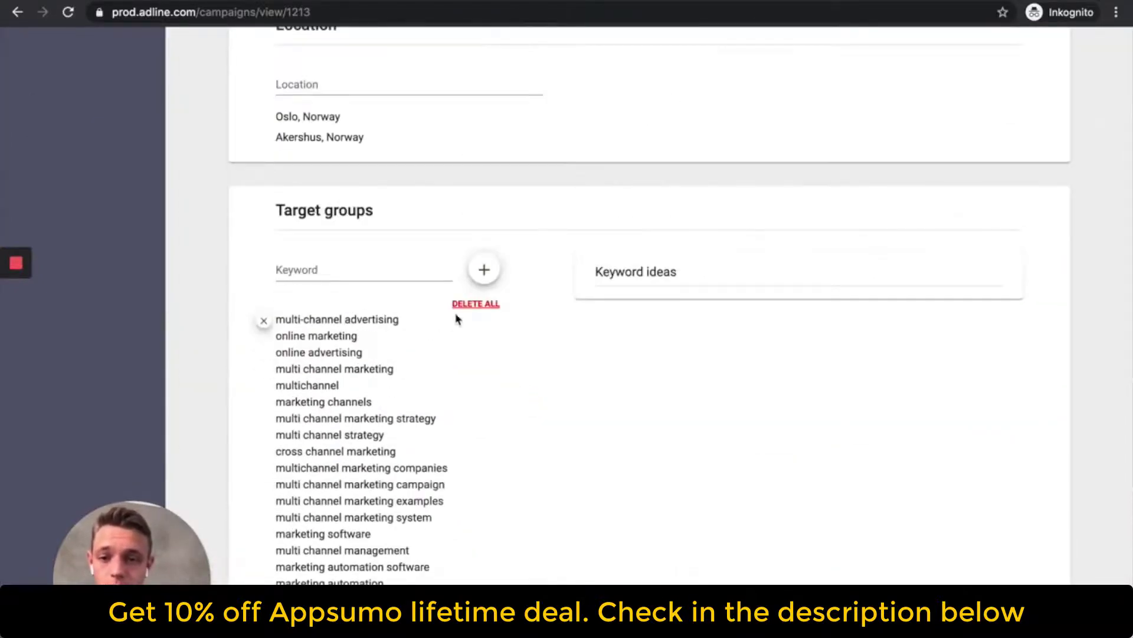
click(473, 304)
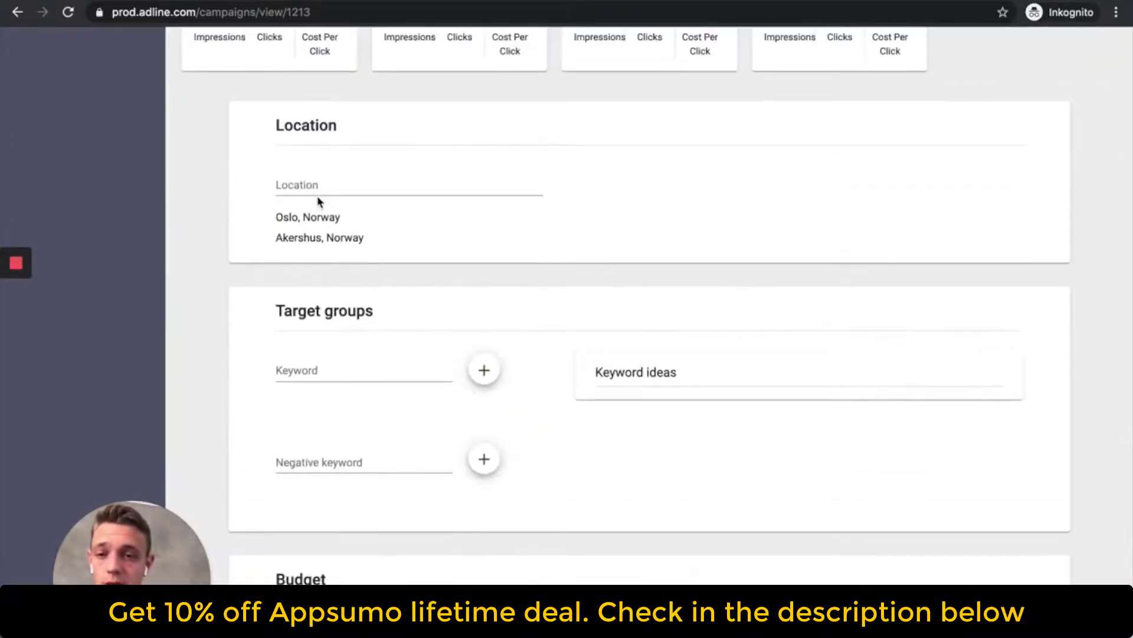
click(264, 220)
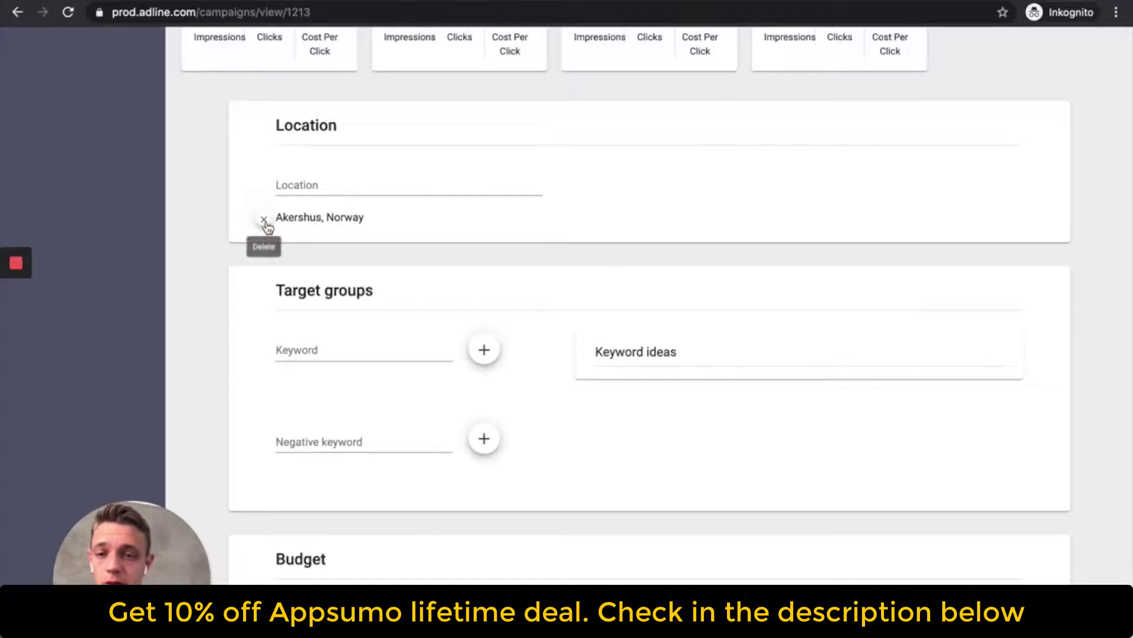
click(264, 220)
Add San Francisco, CA, USA and London, UK as the campaign's locations.
click(313, 184)
text(S)
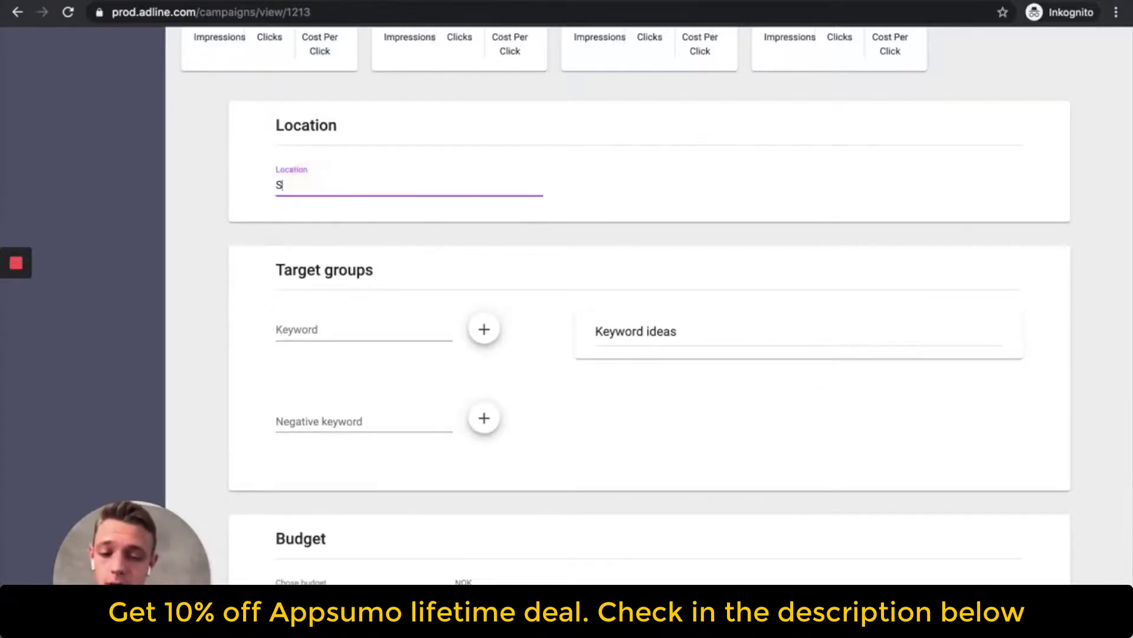
text(an Franc)
click(336, 204)
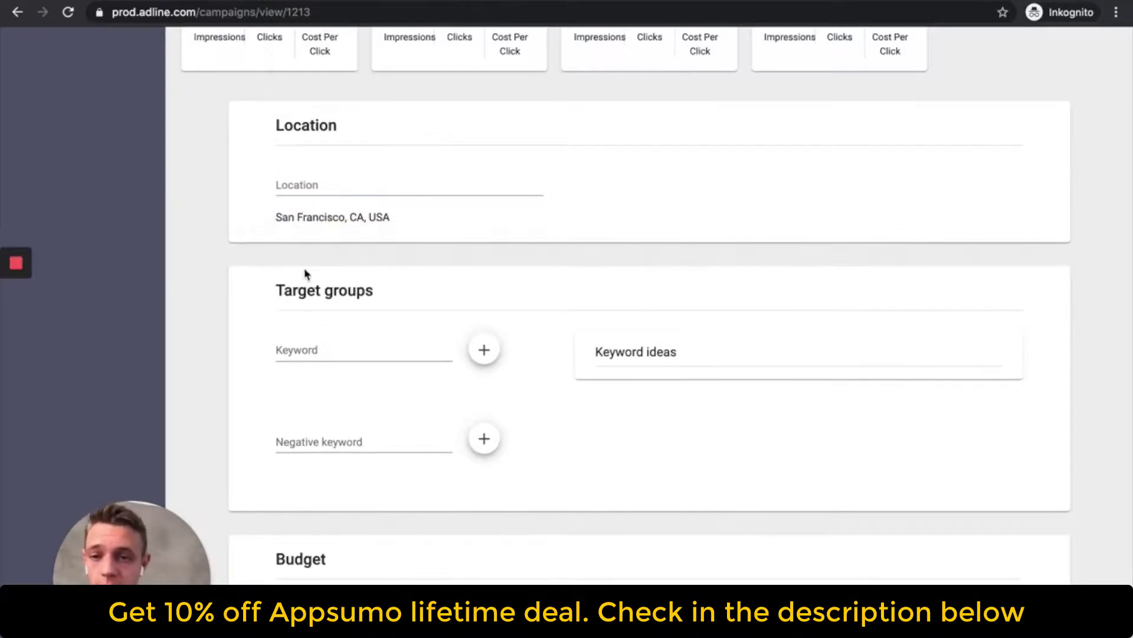
click(307, 185)
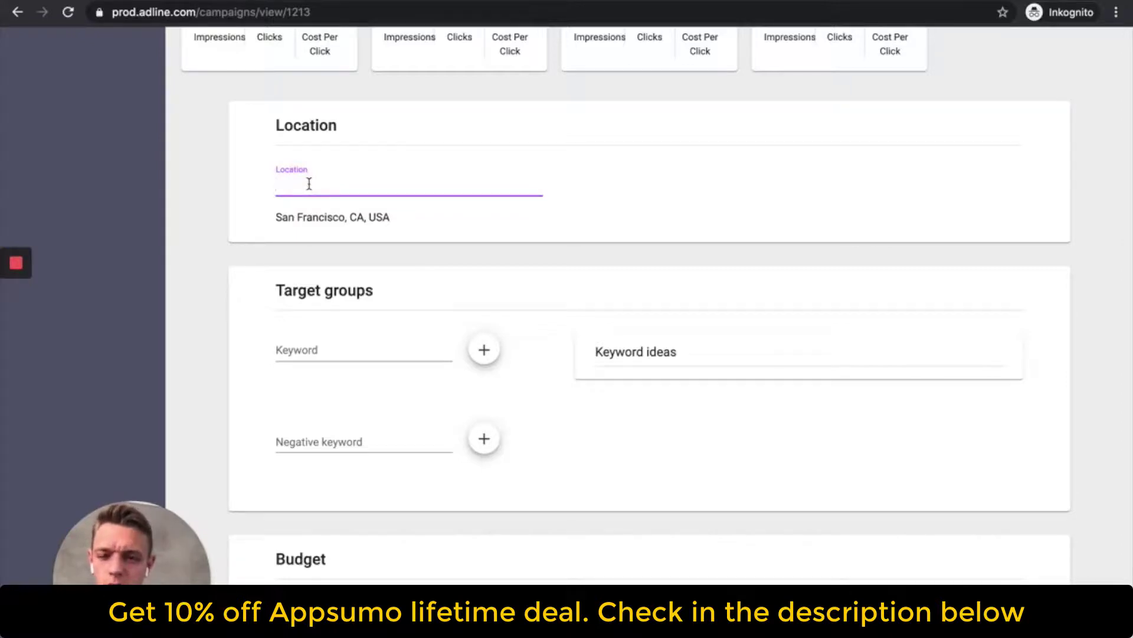
text(London)
click(306, 202)
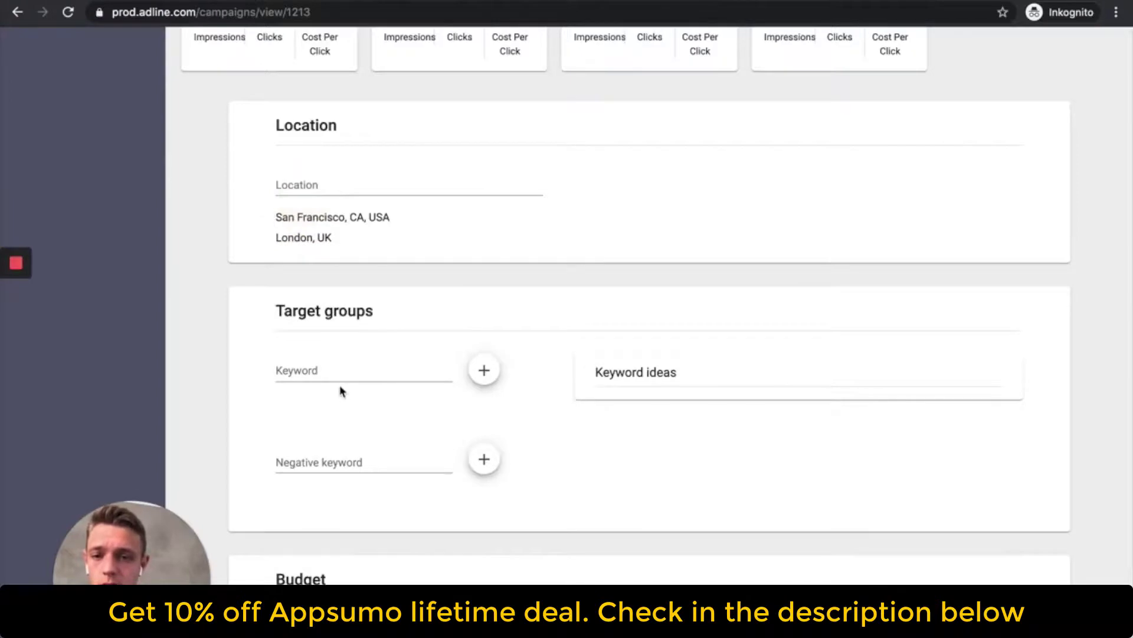
Add the keywords "multi-channel" and "multi-channel advertising" to the campaign's target groups.
click(340, 366)
click(273, 366)
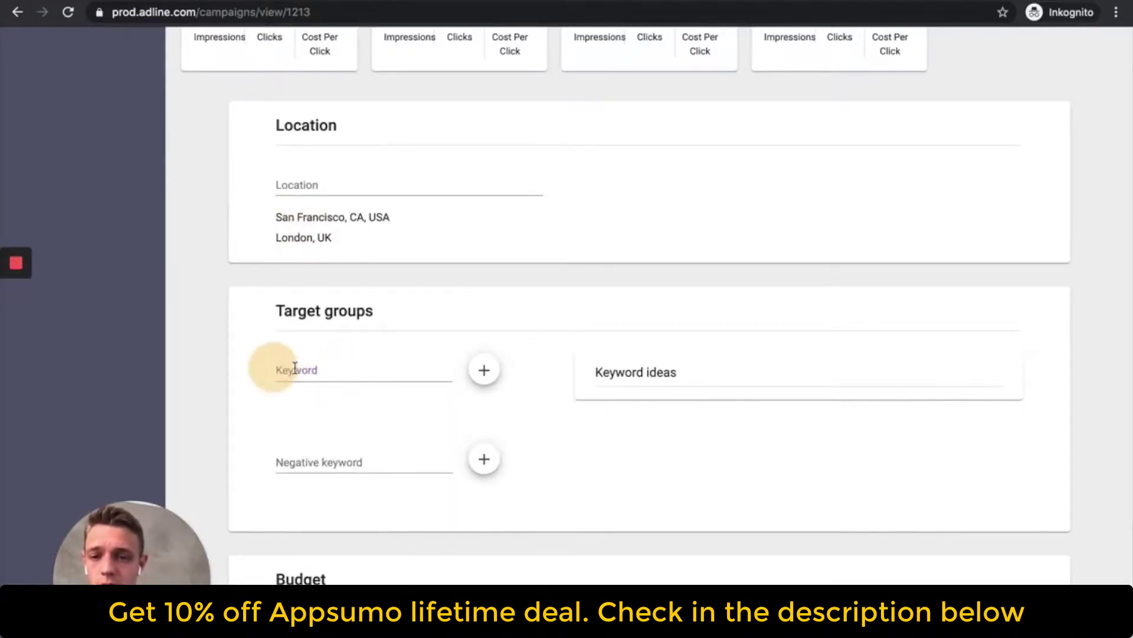
click(327, 367)
text(m)
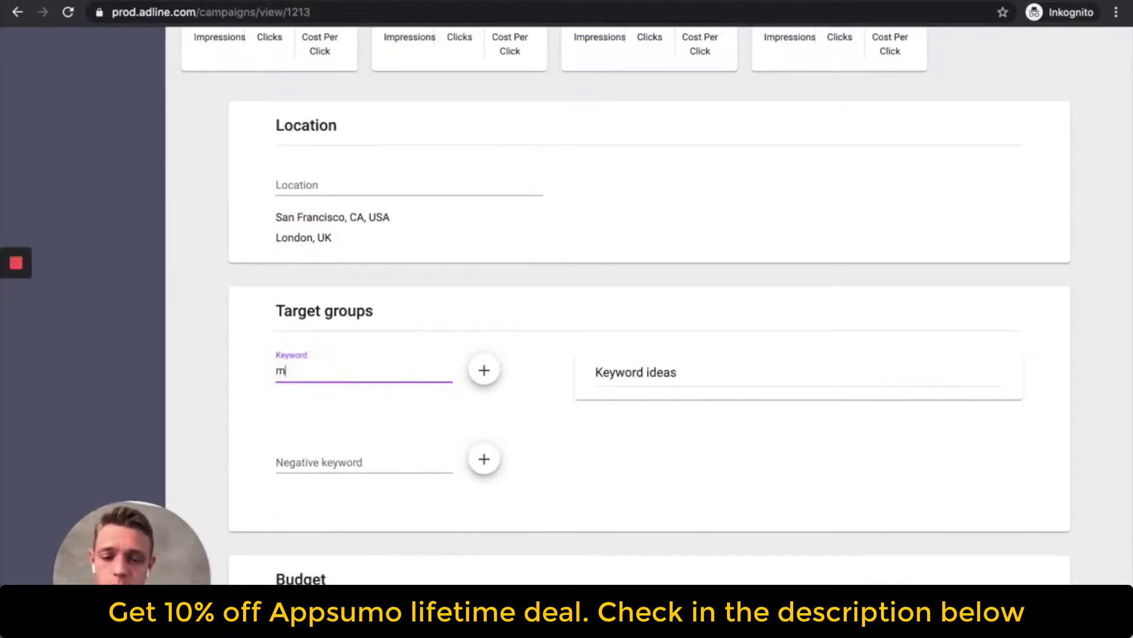
text(ulti-c)
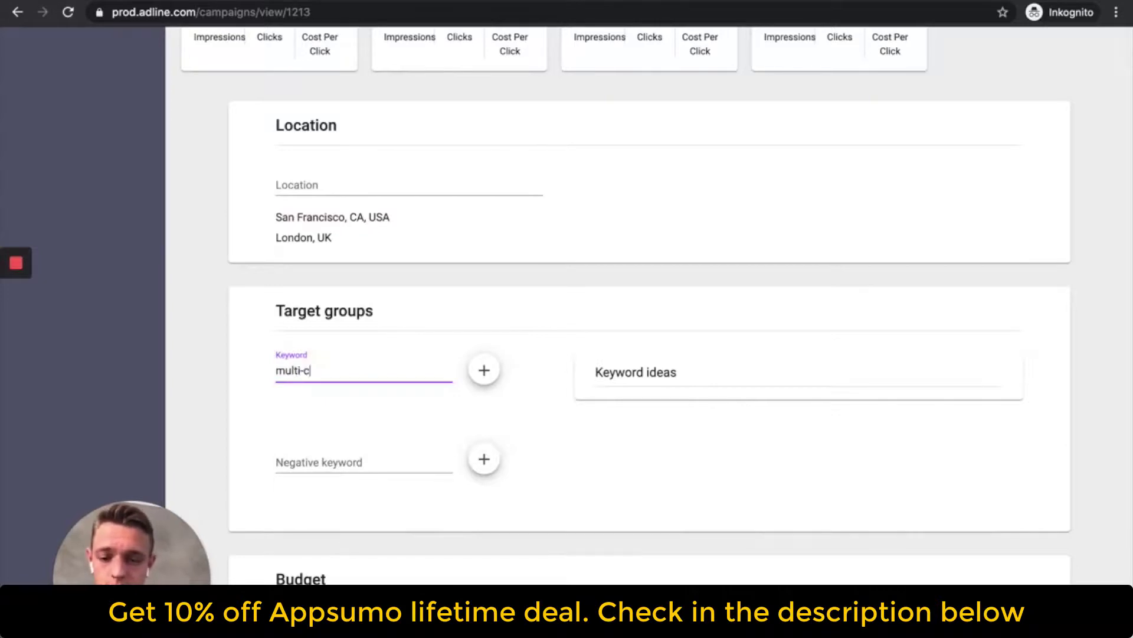
text(hannel)
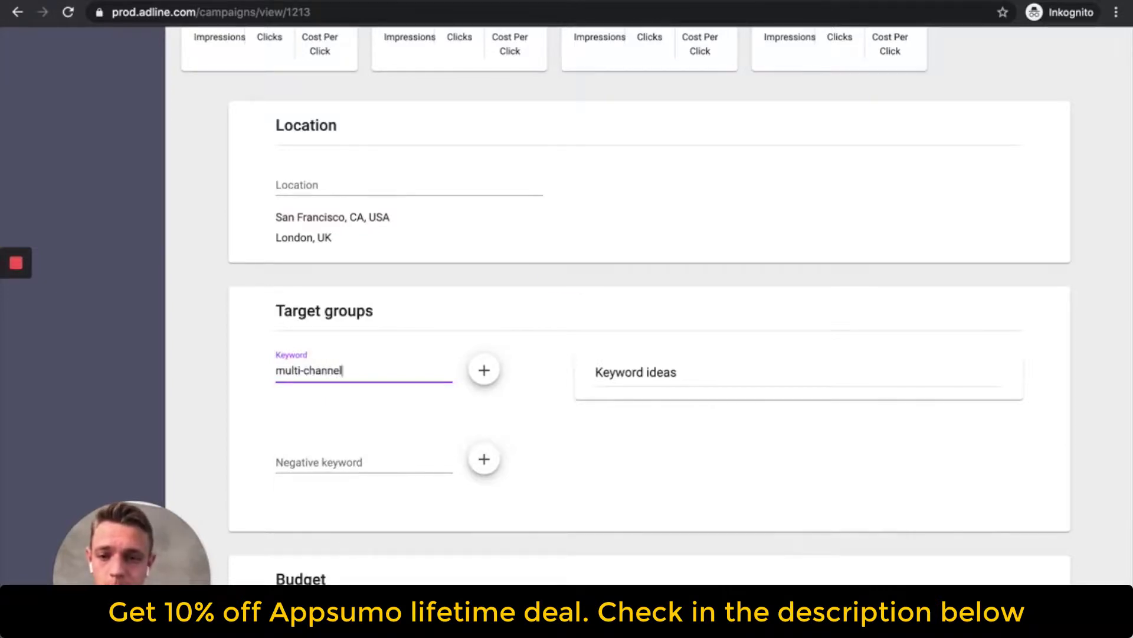
click(353, 371)
text(l ad)
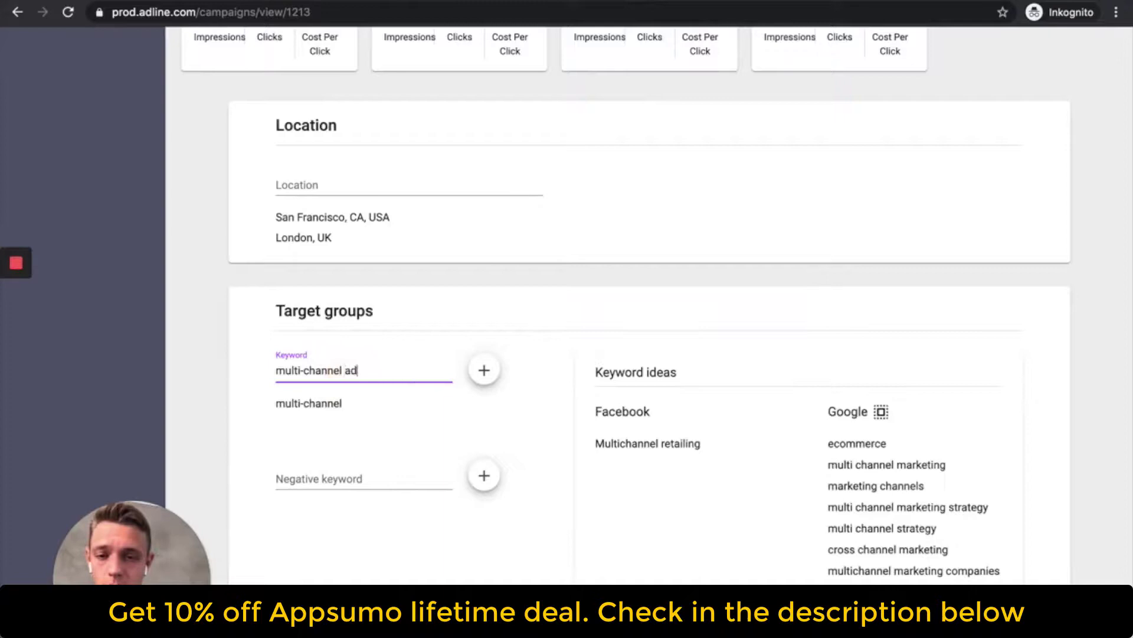
text(vertising)
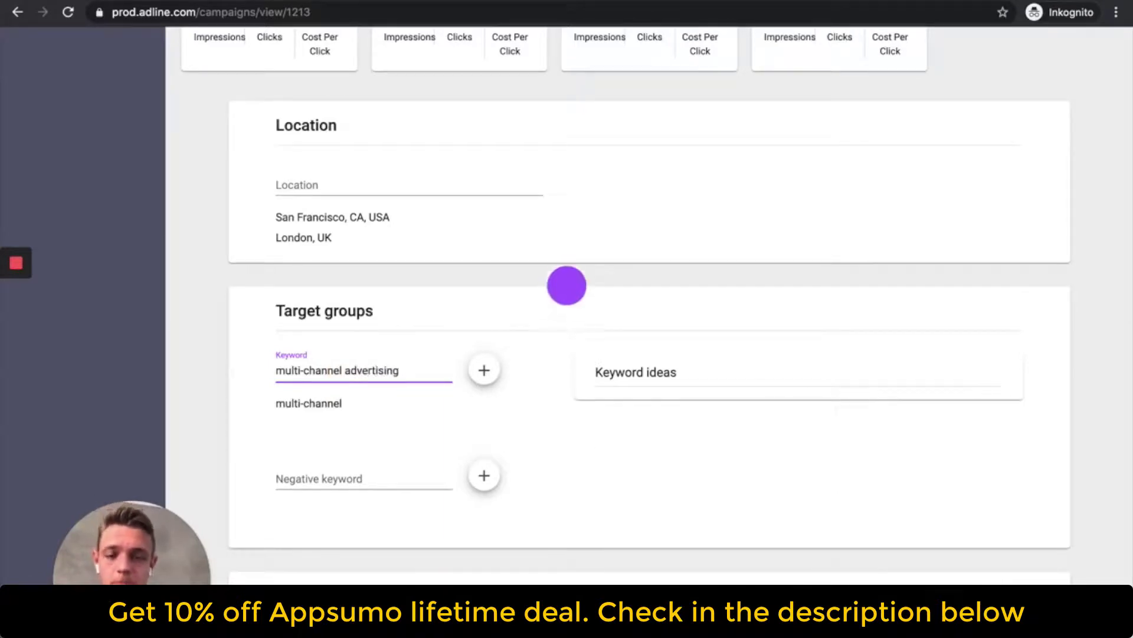
key(Return)
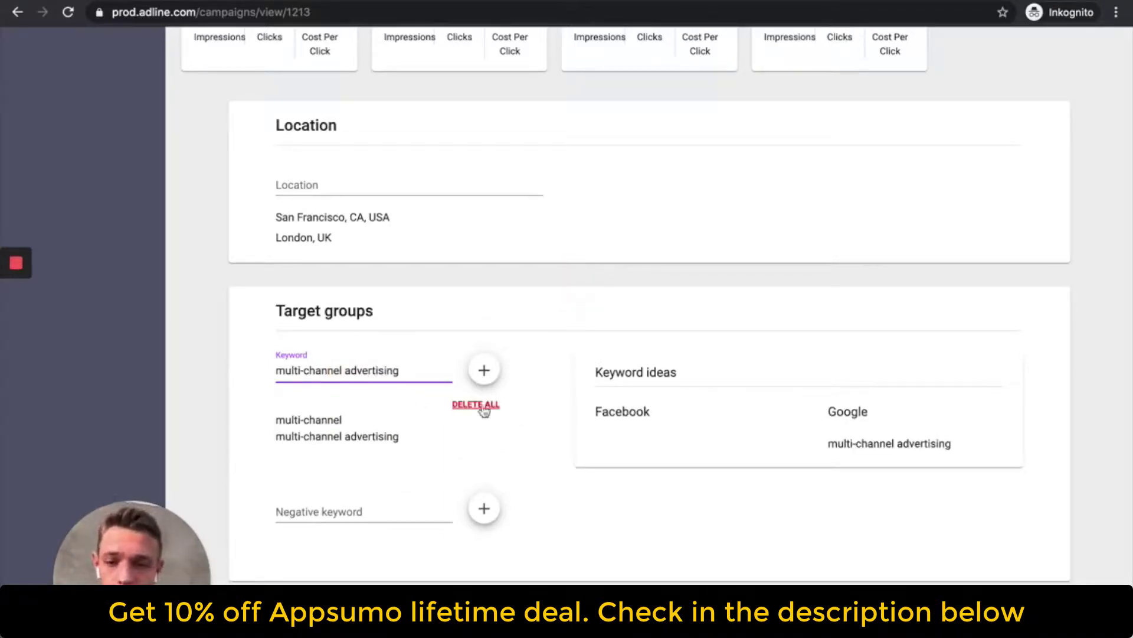
Add the keyword "multi-channel ads" and all of its suggested Google keyword ideas to the target groups.
double_click(379, 371)
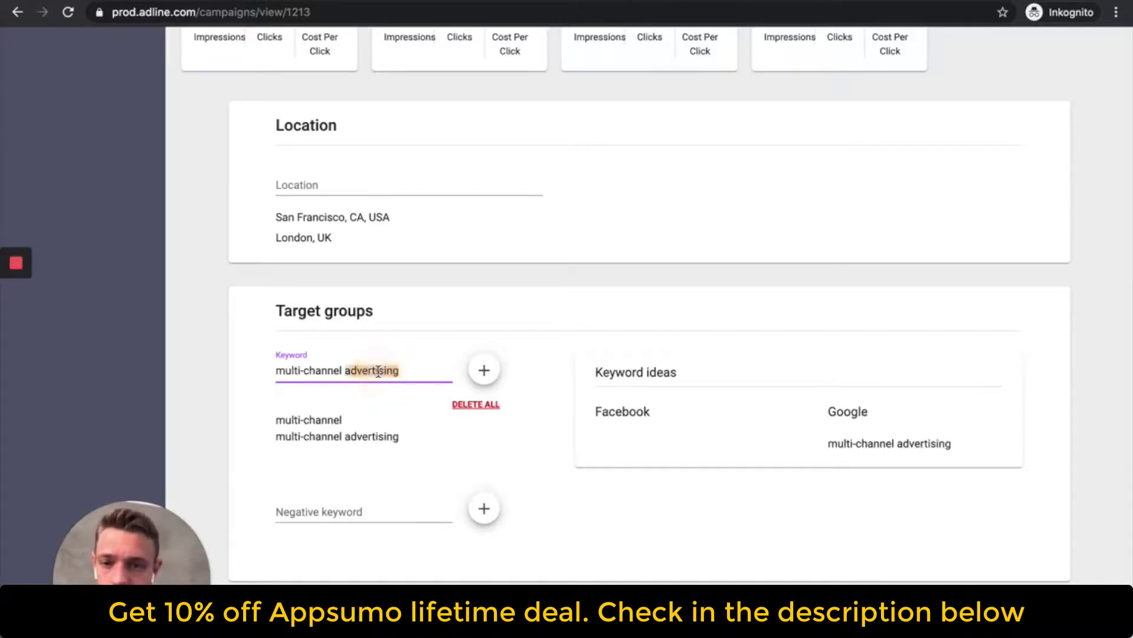
text(ads)
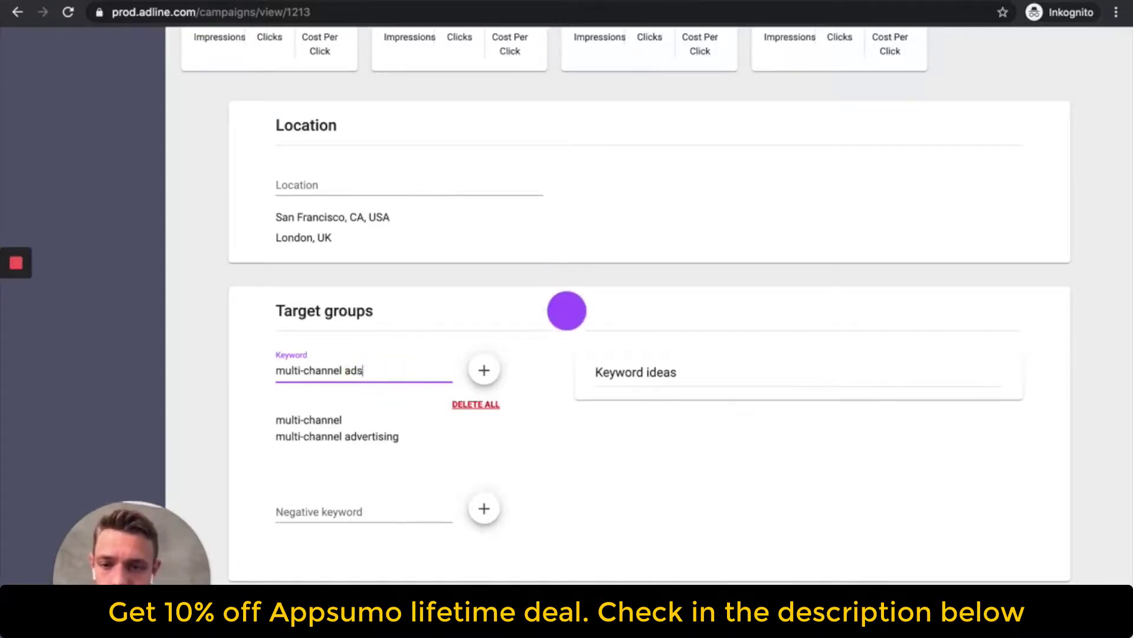
key(Return)
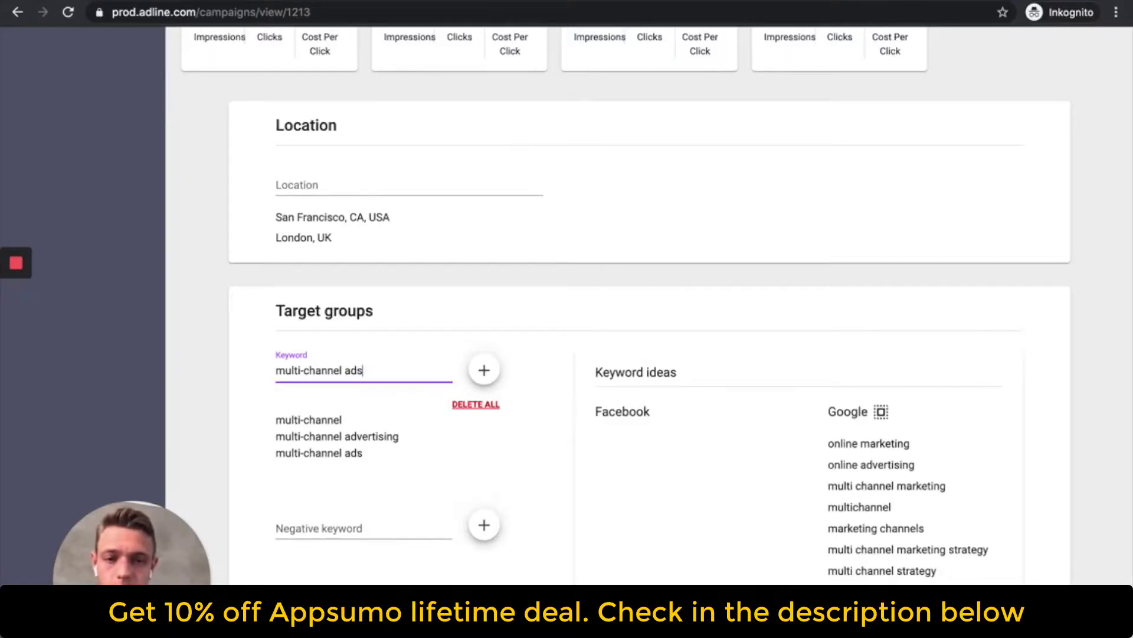
scroll(880, 513, down, 8)
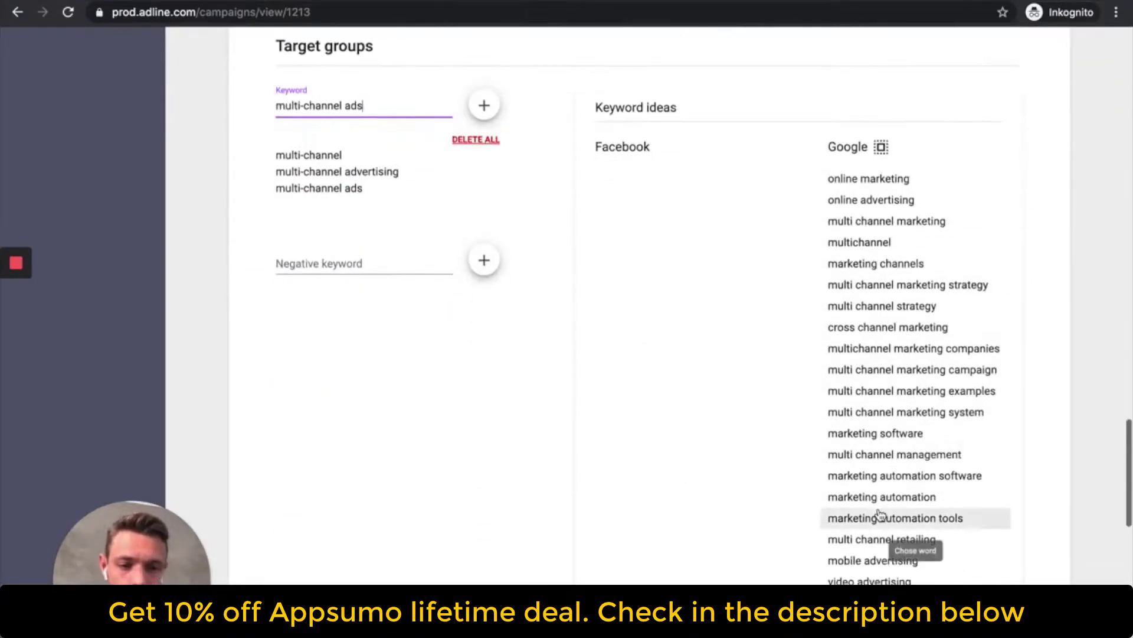
scroll(884, 514, up, 9)
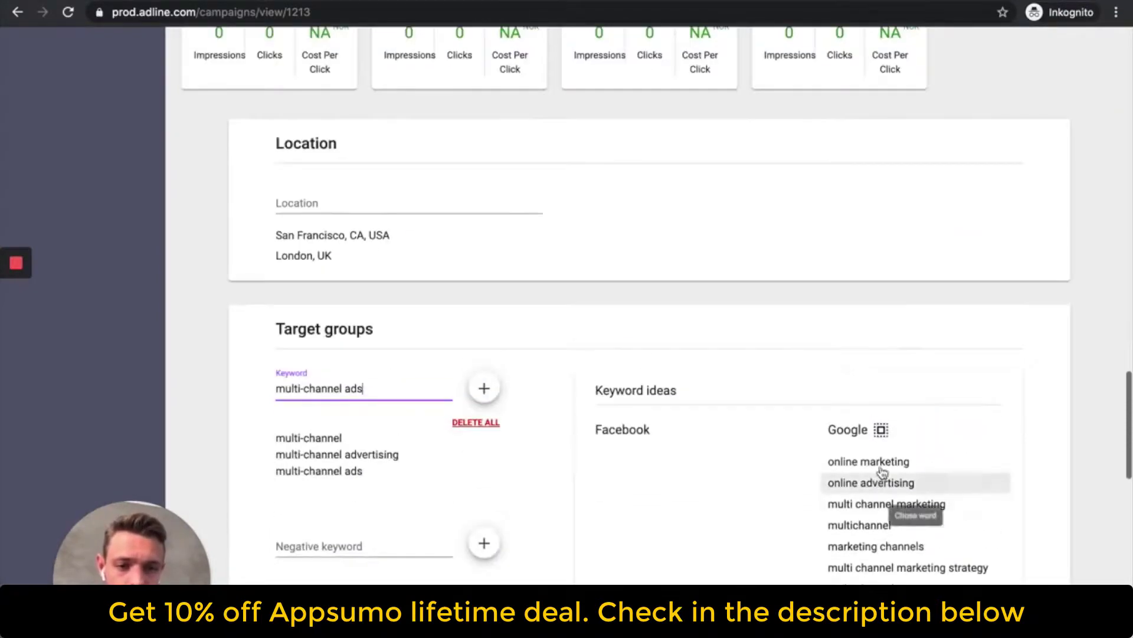
click(882, 431)
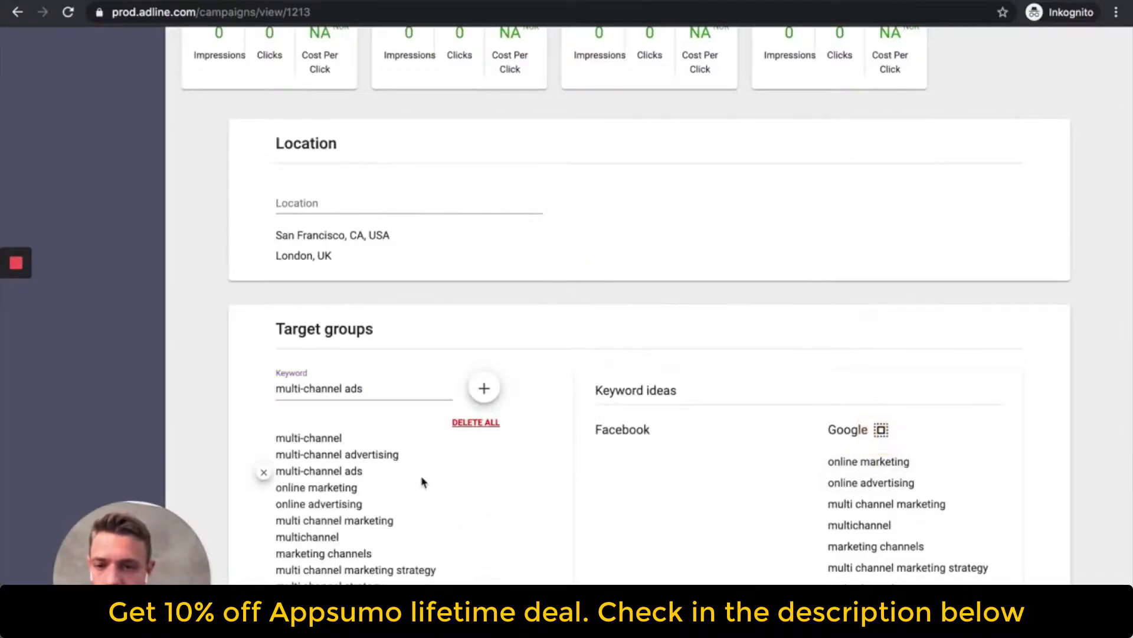
Review the campaign's locations and the full list of keywords in its target groups.
scroll(355, 475, down, 4)
scroll(423, 480, down, 3)
scroll(298, 485, up, 8)
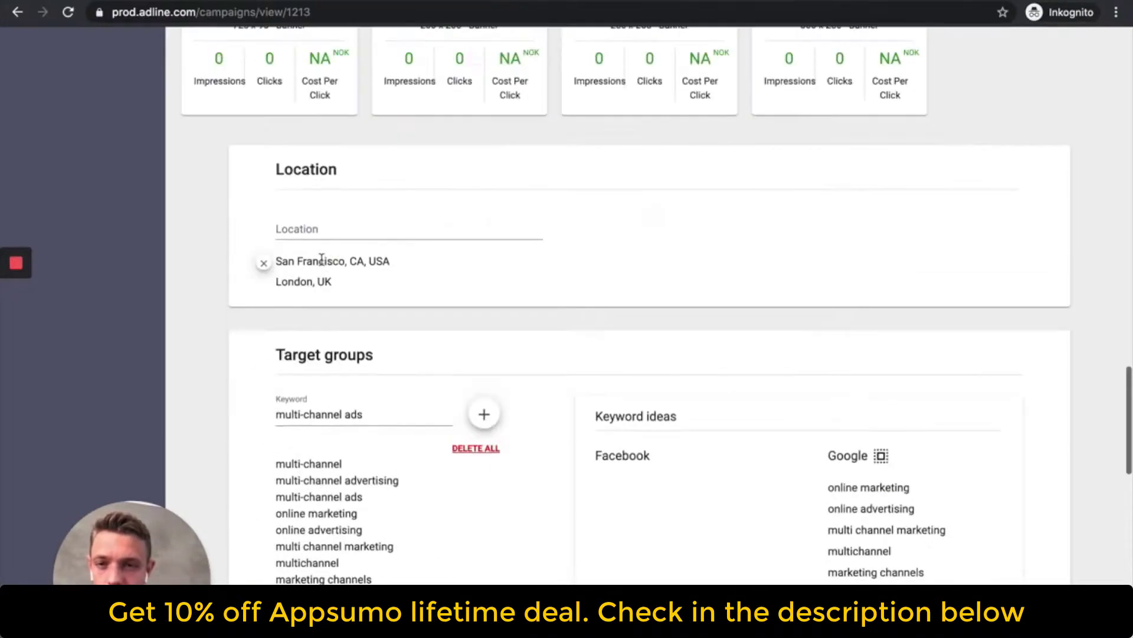
scroll(298, 485, down, 2)
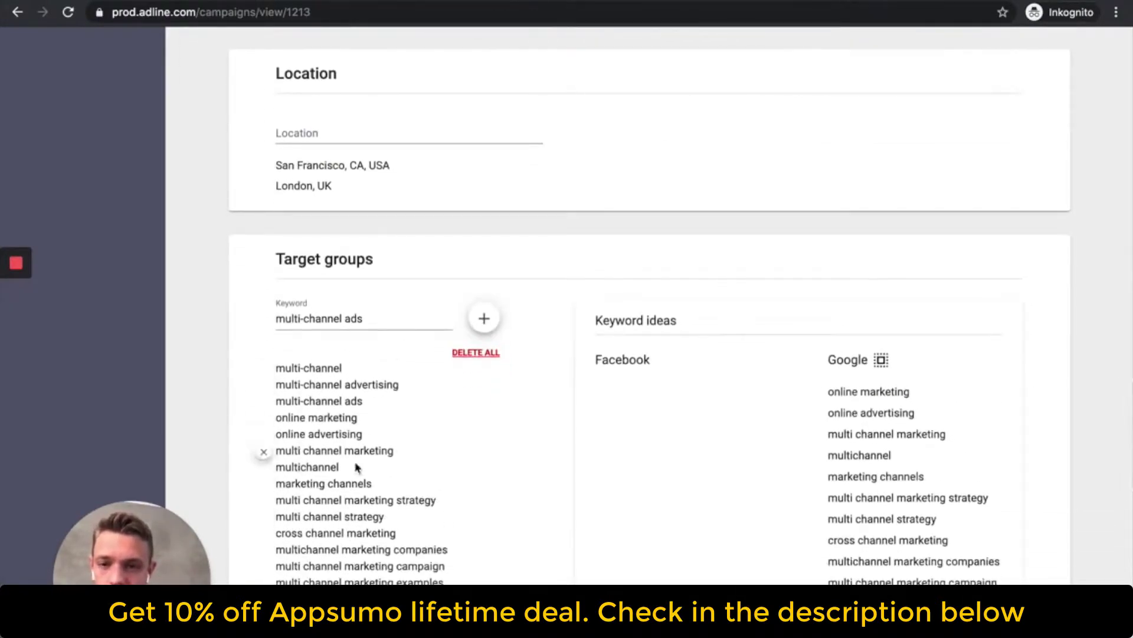
scroll(357, 465, down, 1)
scroll(366, 541, down, 3)
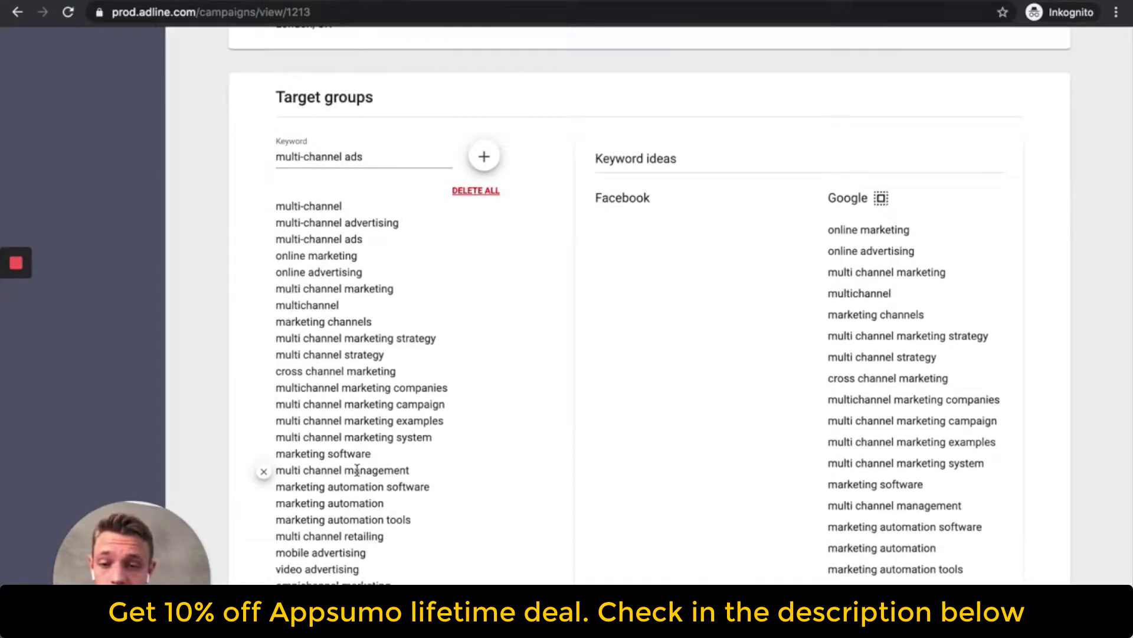
scroll(330, 448, up, 2)
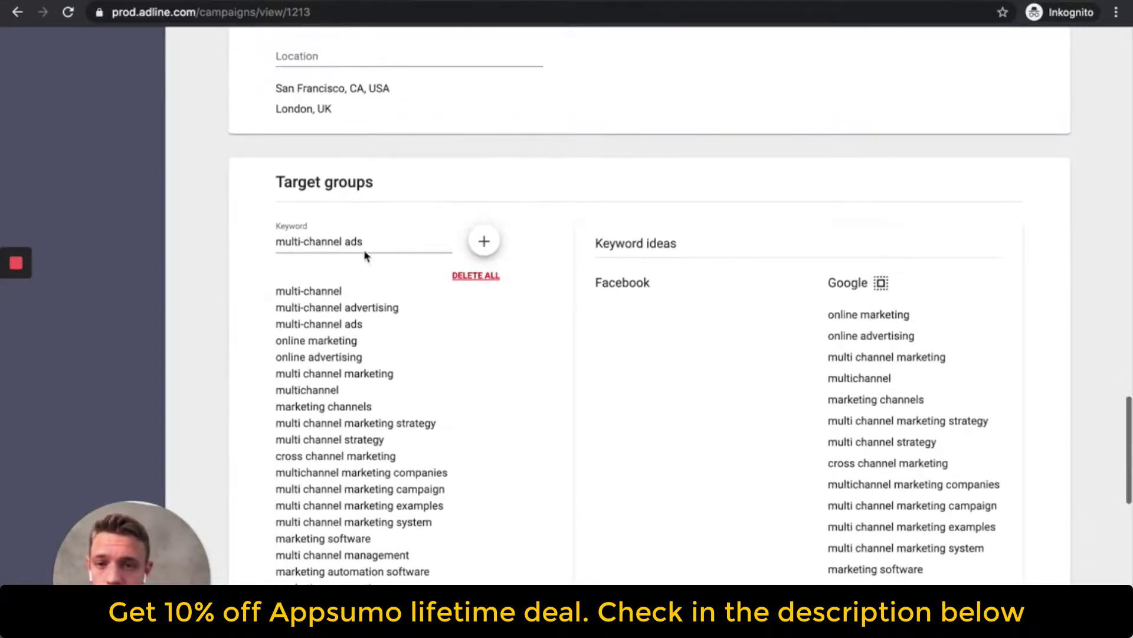
Add the keyword "time" and the Facebook keyword idea "Time (magazine)" to the target groups.
triple_click(362, 242)
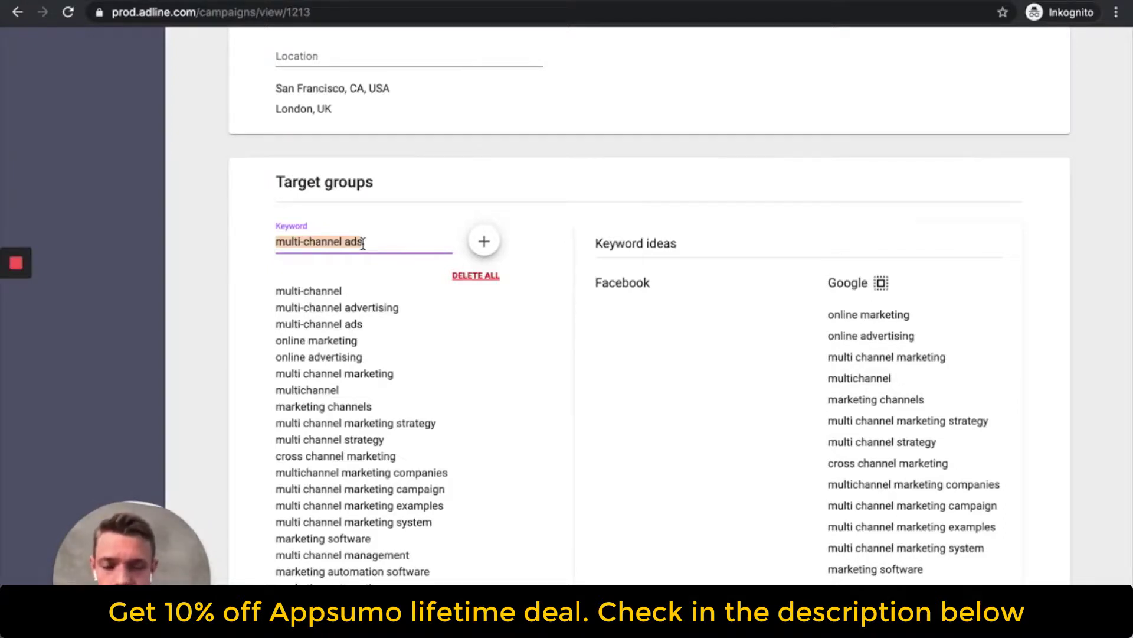
text(time)
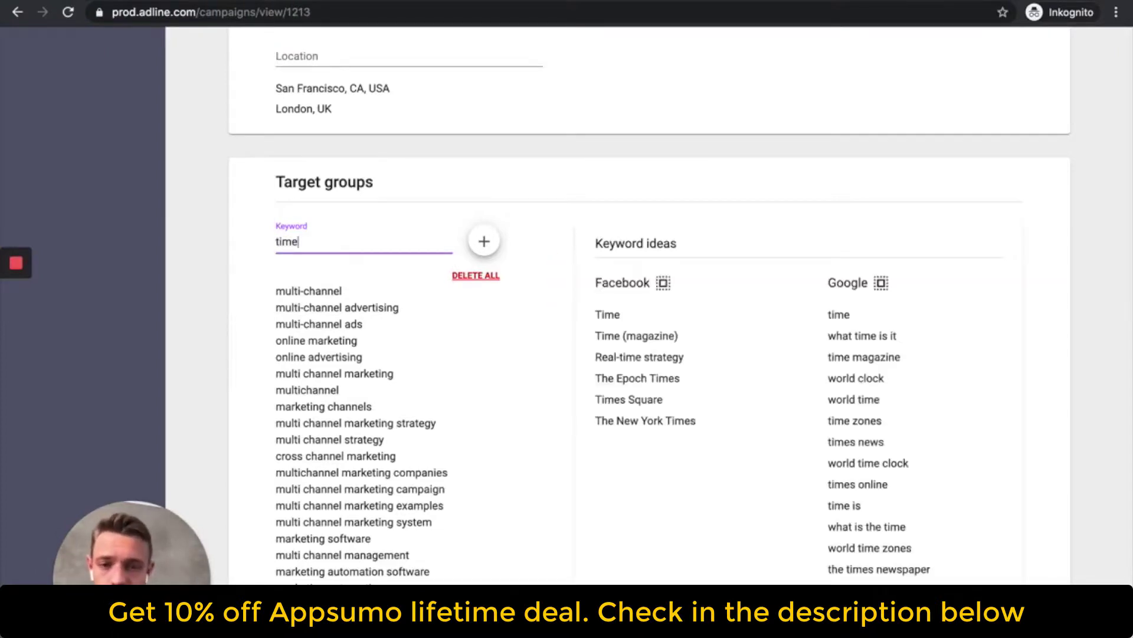
click(652, 336)
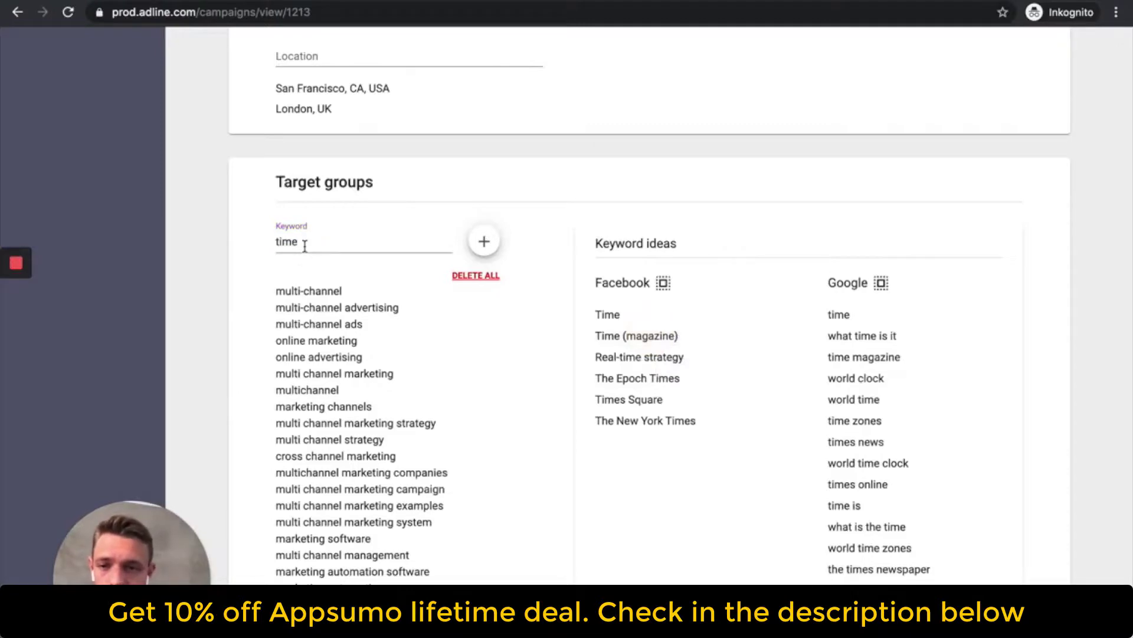
scroll(304, 246, down, 5)
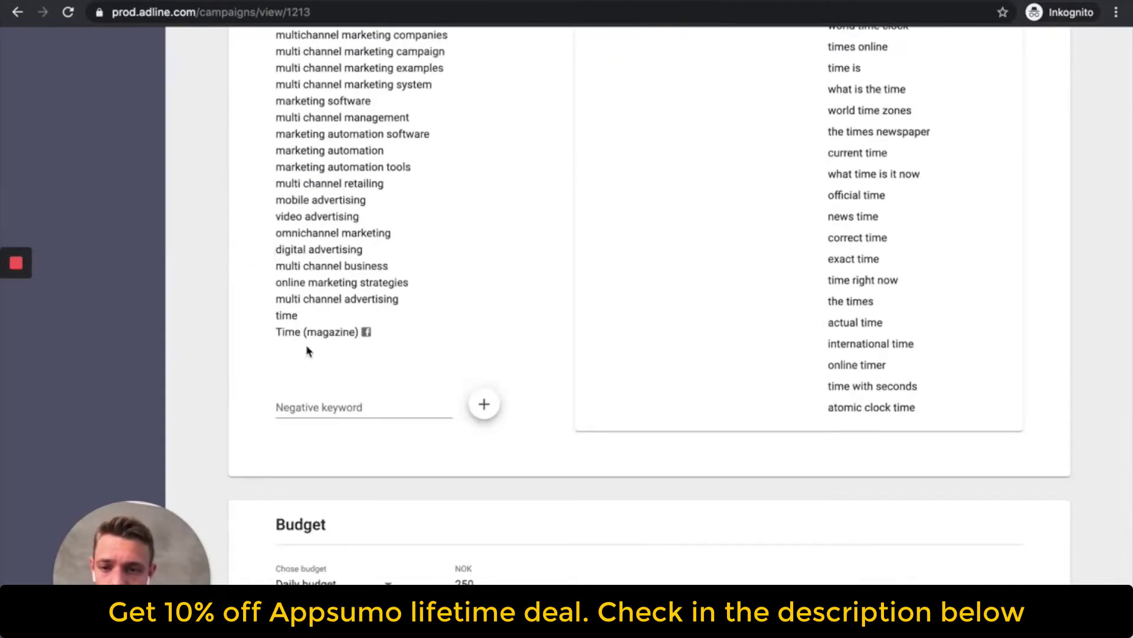
Add the keywords "wsj" and "techcrunch" with the Facebook keyword ideas "The Wall Street Journal" and "TechCrunch" to the target groups.
scroll(315, 347, up, 7)
double_click(299, 367)
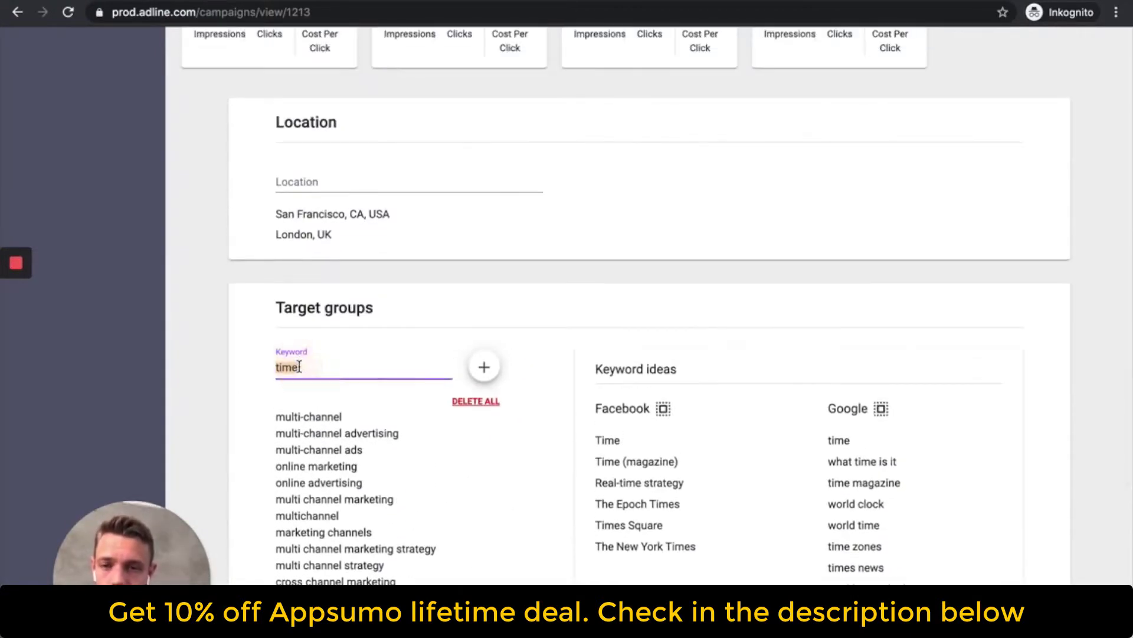
text(wsj)
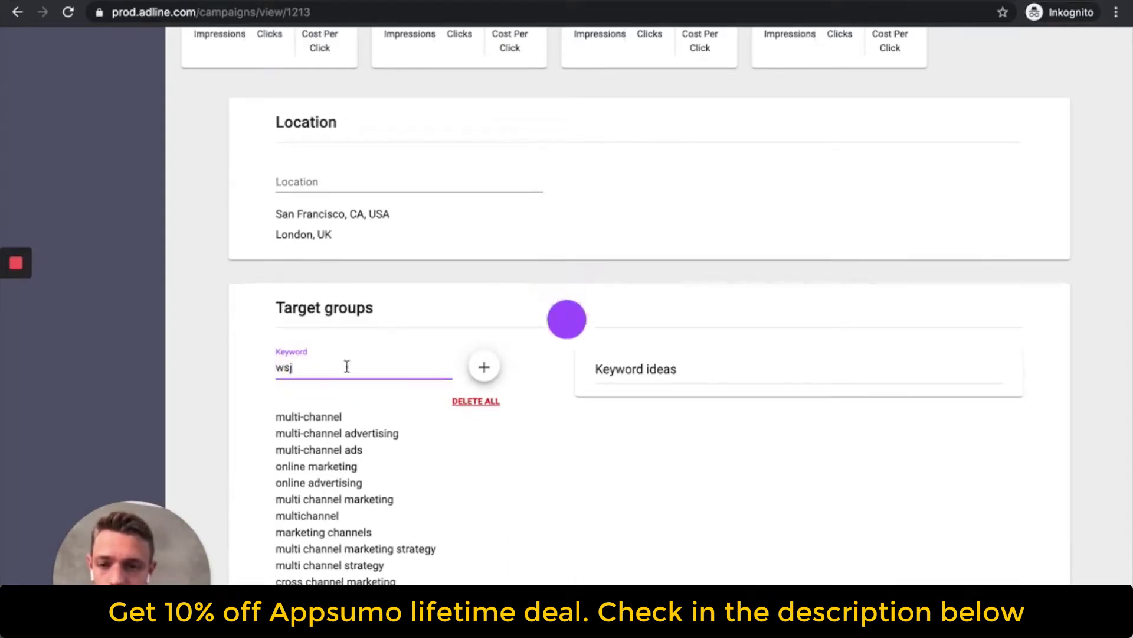
double_click(304, 363)
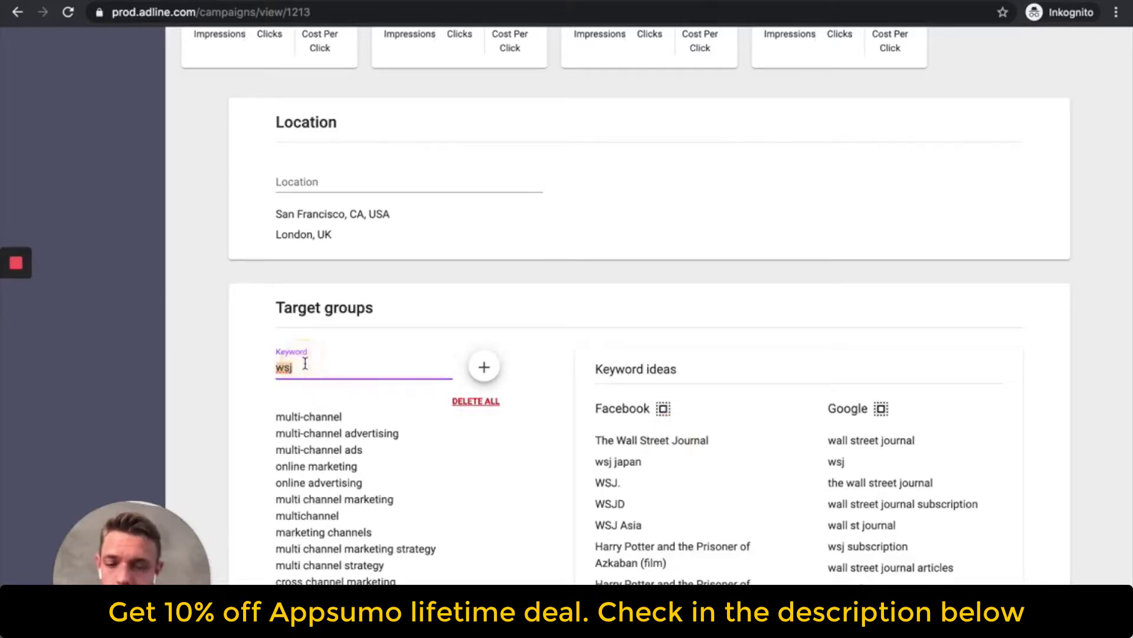
text(techcrunch)
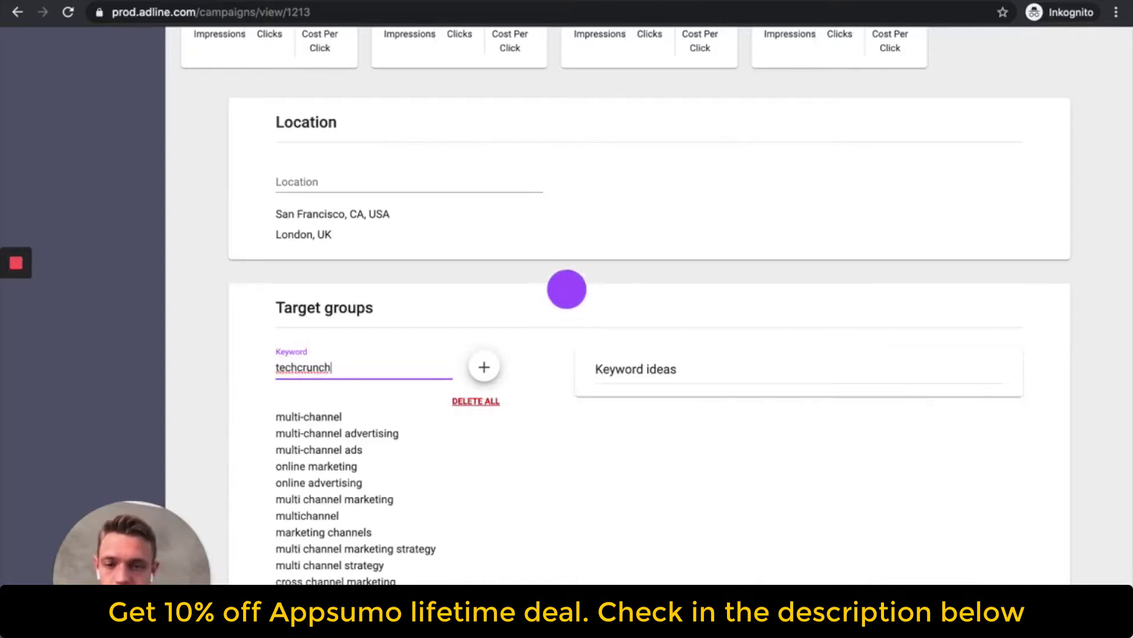
click(683, 471)
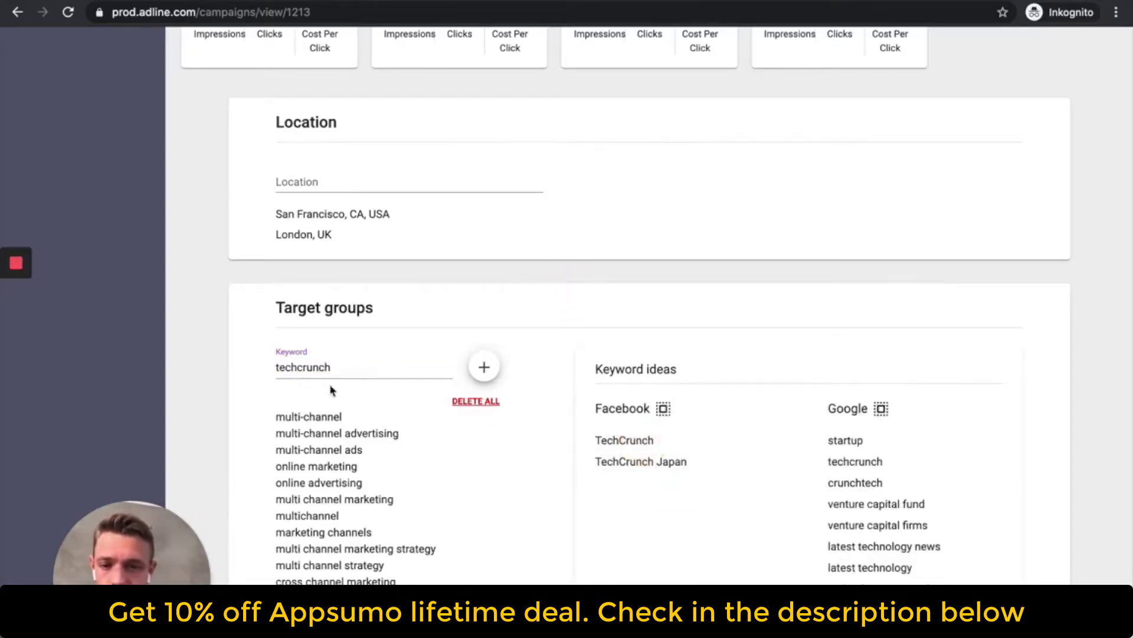
Add the keyword "marketo" and the Facebook keyword idea "Marketo" to the target groups, and clear the keyword entry.
double_click(342, 367)
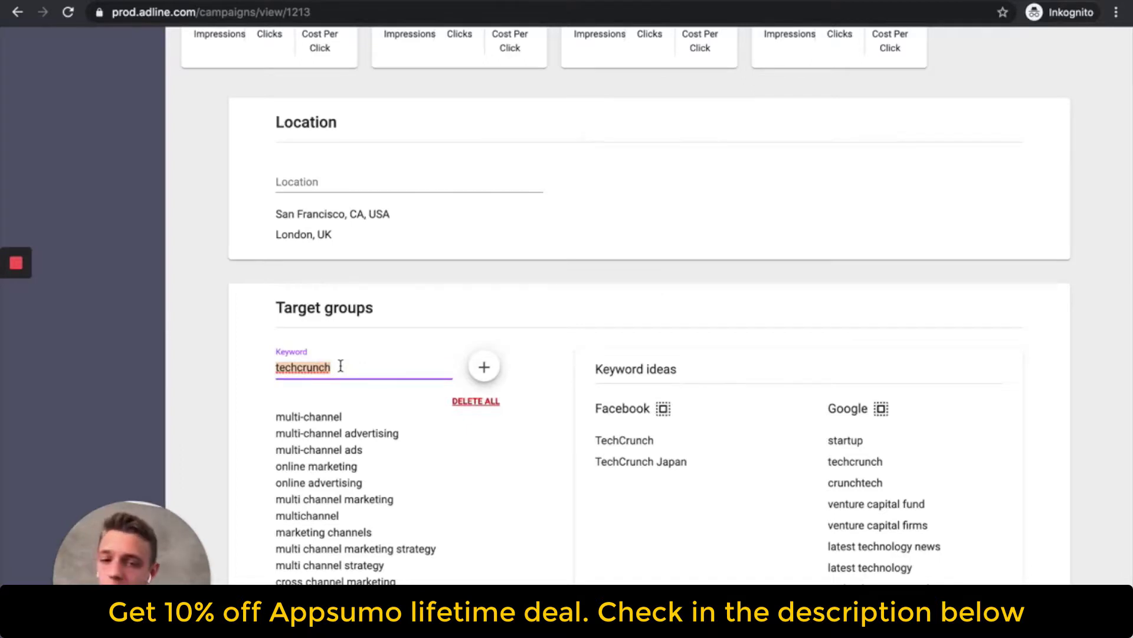
text(mar)
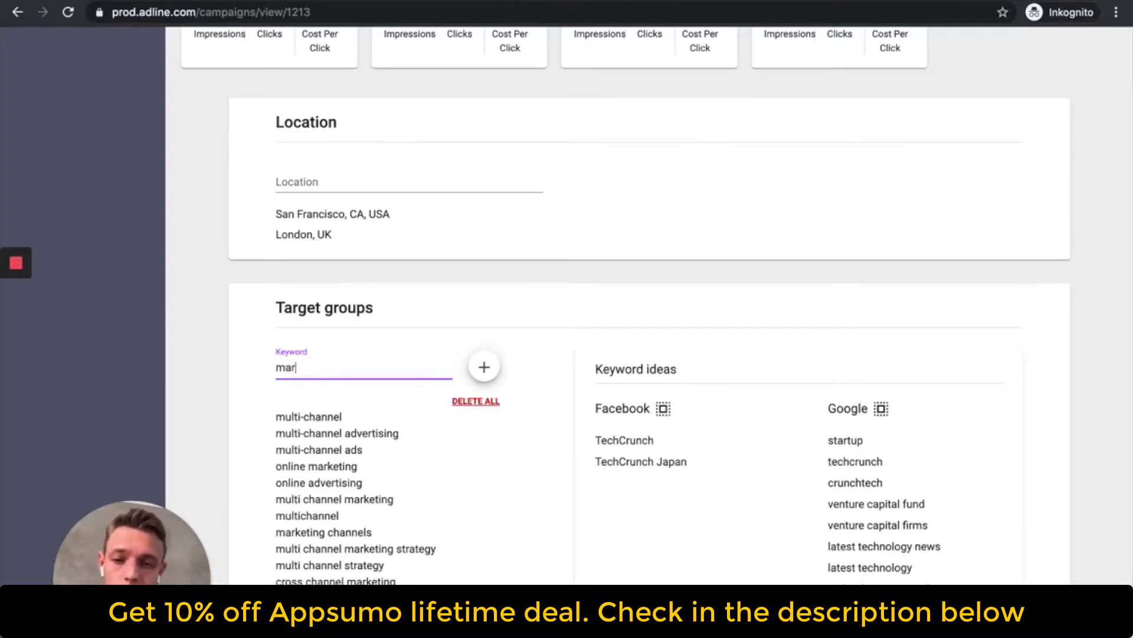
text(keto)
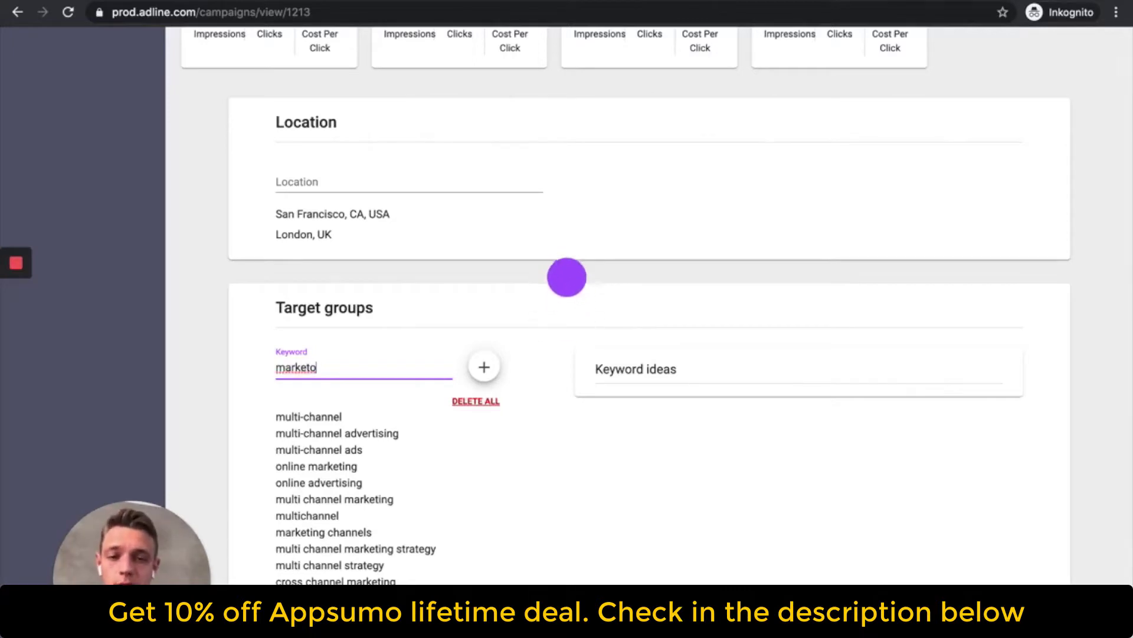
click(624, 444)
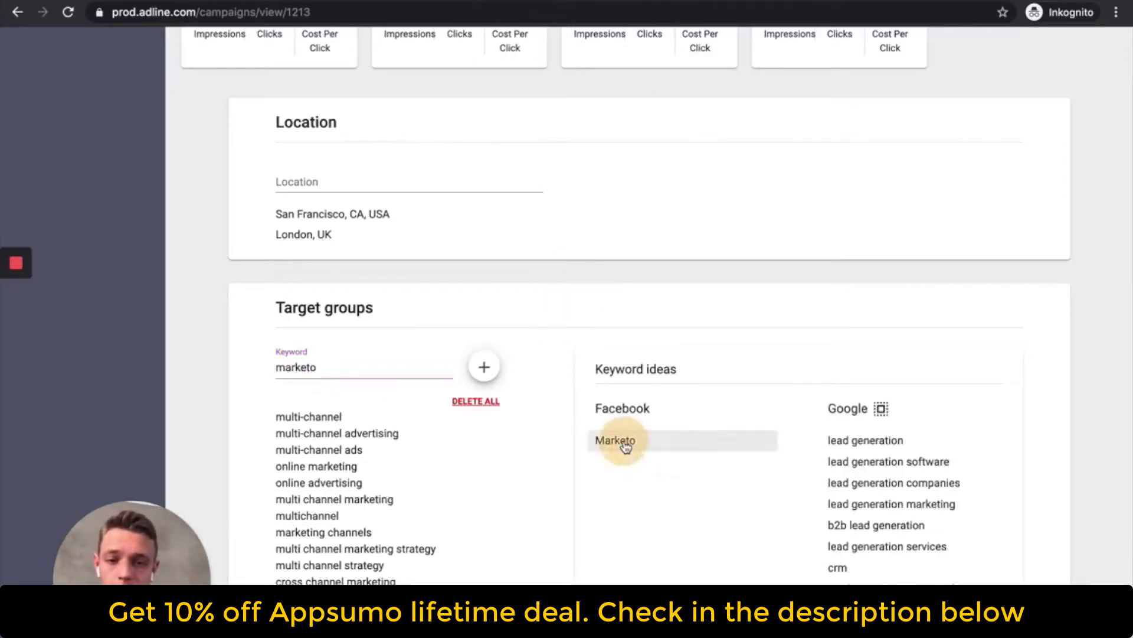
click(376, 371)
key(super+a)
key(BackSpace)
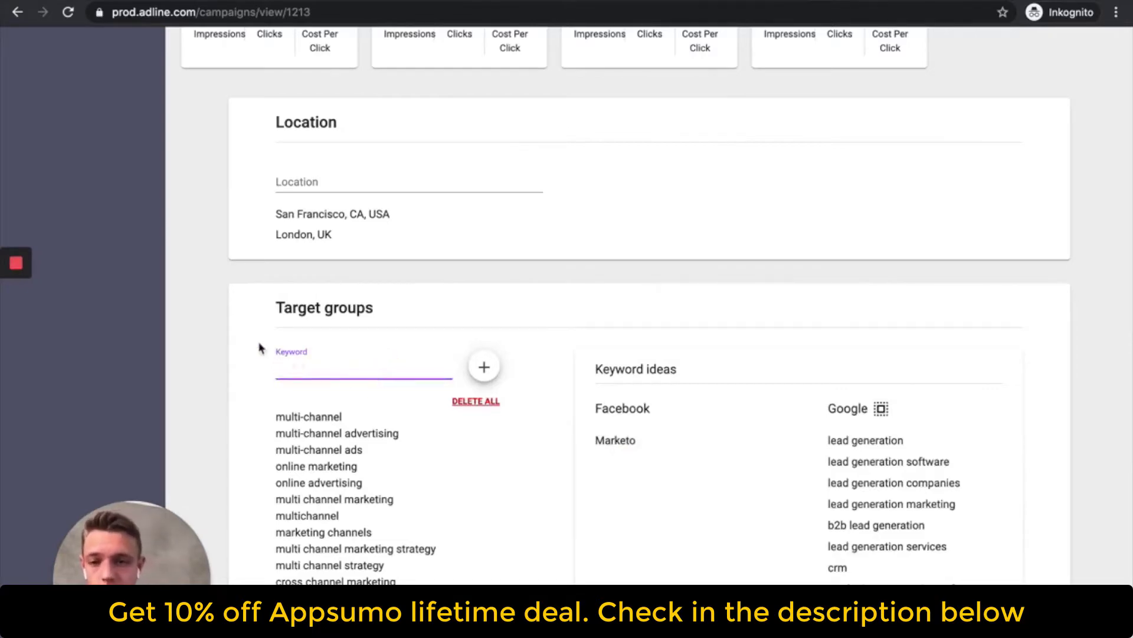
Review the campaign's added keywords, budget and dates, Facebook connection, and its overview and ads.
scroll(218, 345, down, 10)
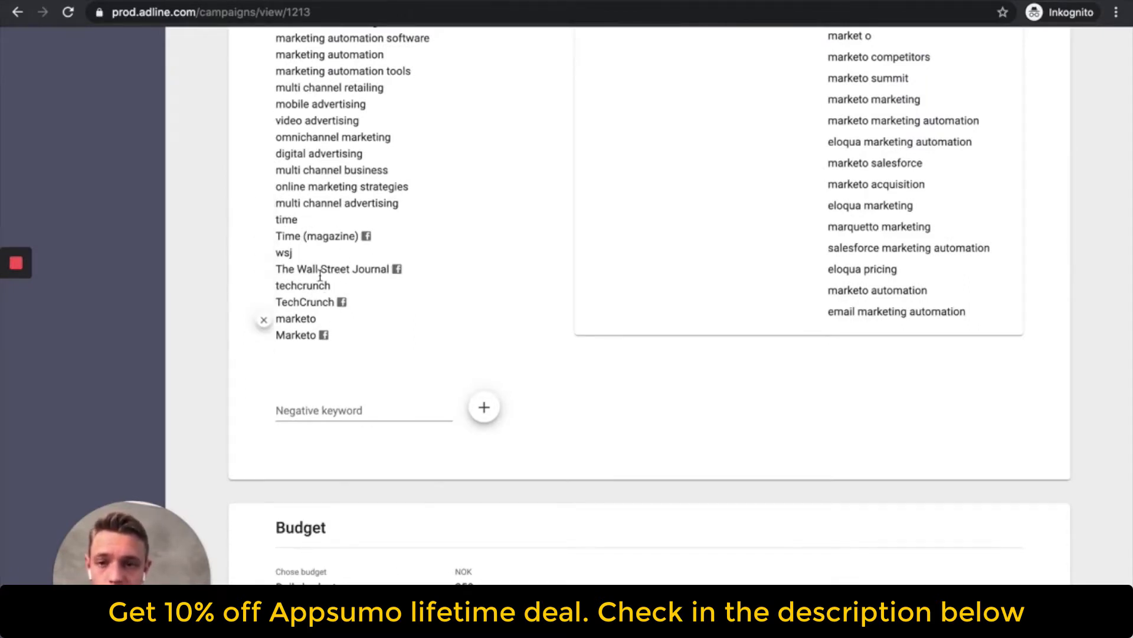
scroll(266, 319, down, 4)
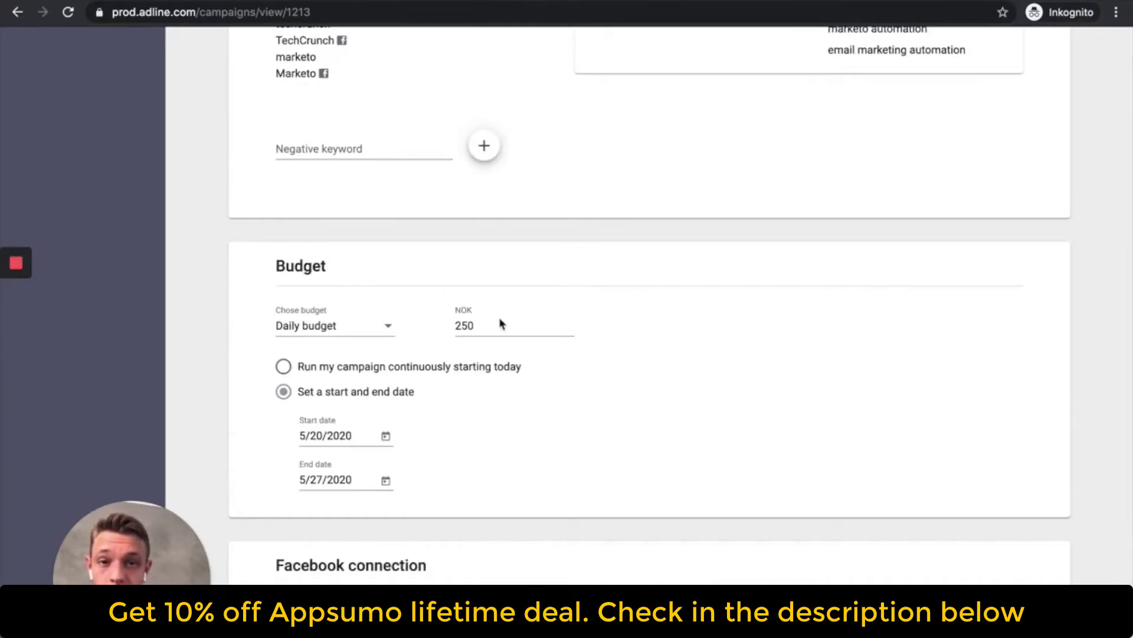
scroll(501, 324, down, 5)
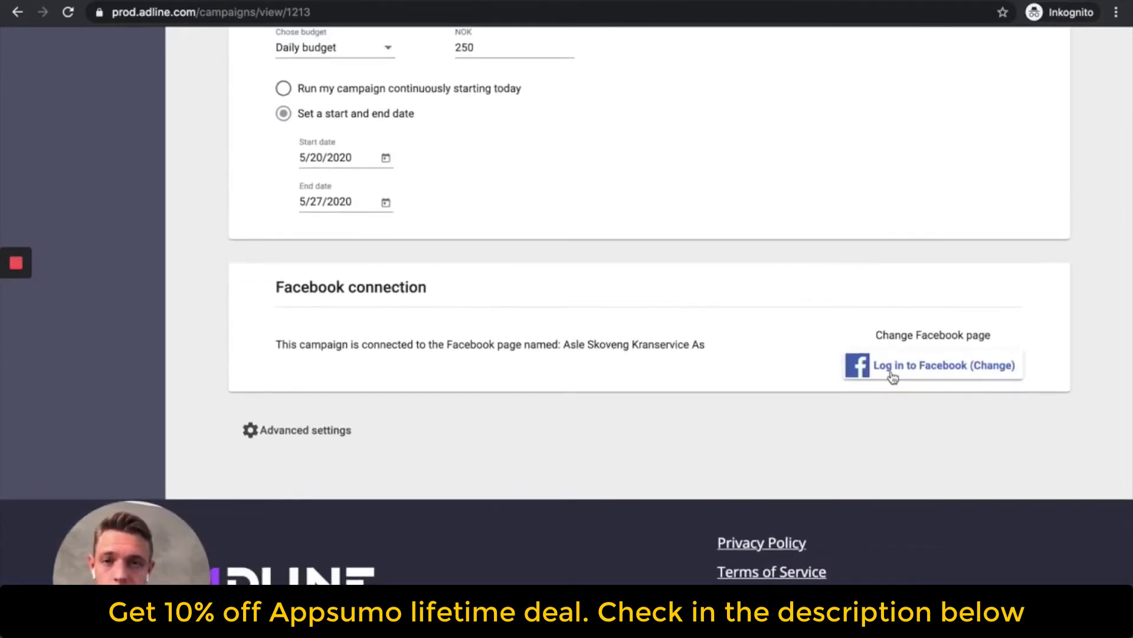
scroll(891, 375, up, 20)
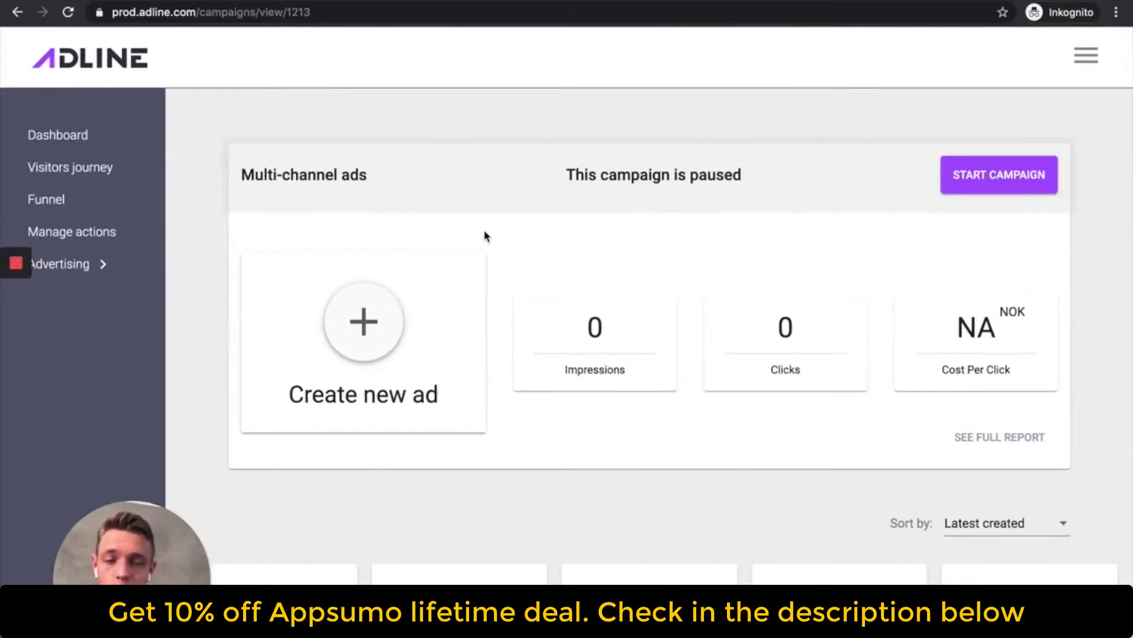
scroll(223, 263, down, 6)
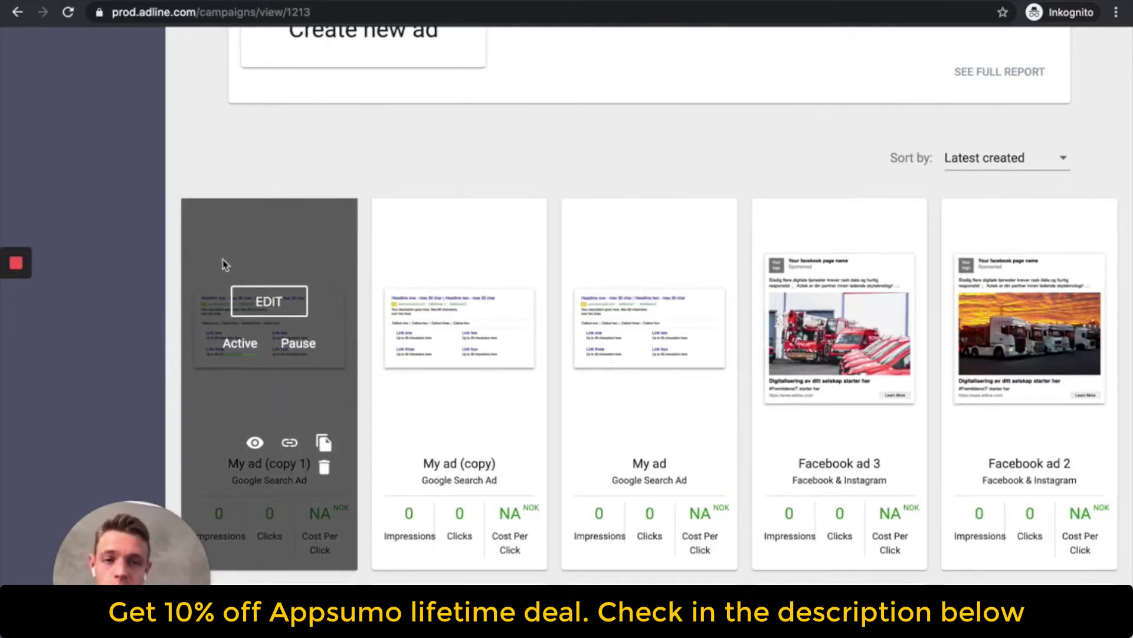
scroll(224, 264, up, 6)
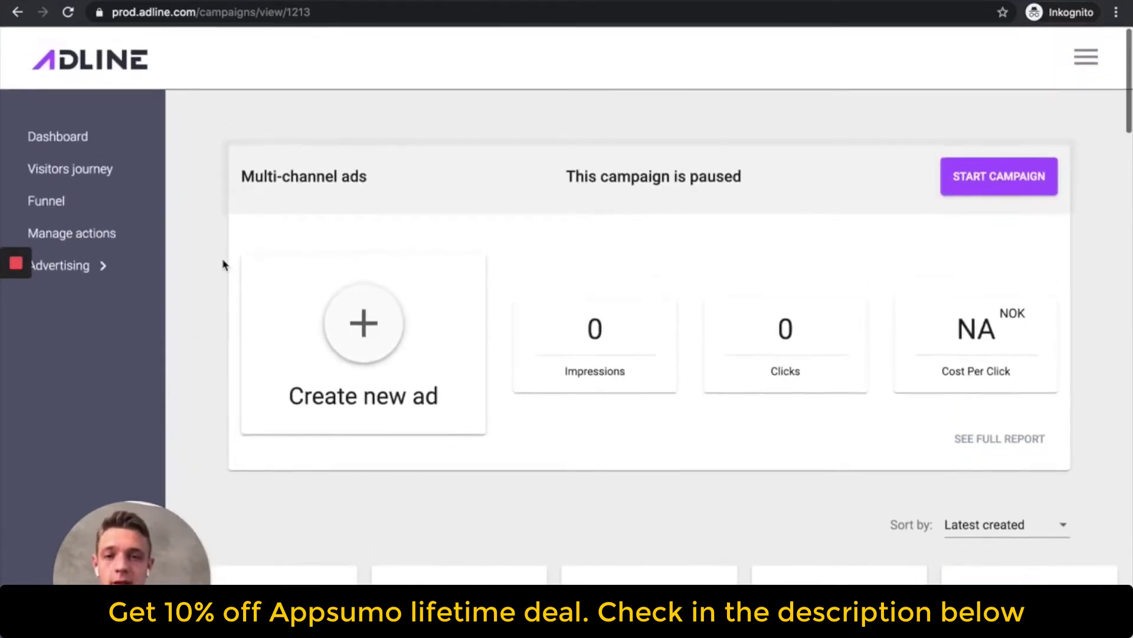